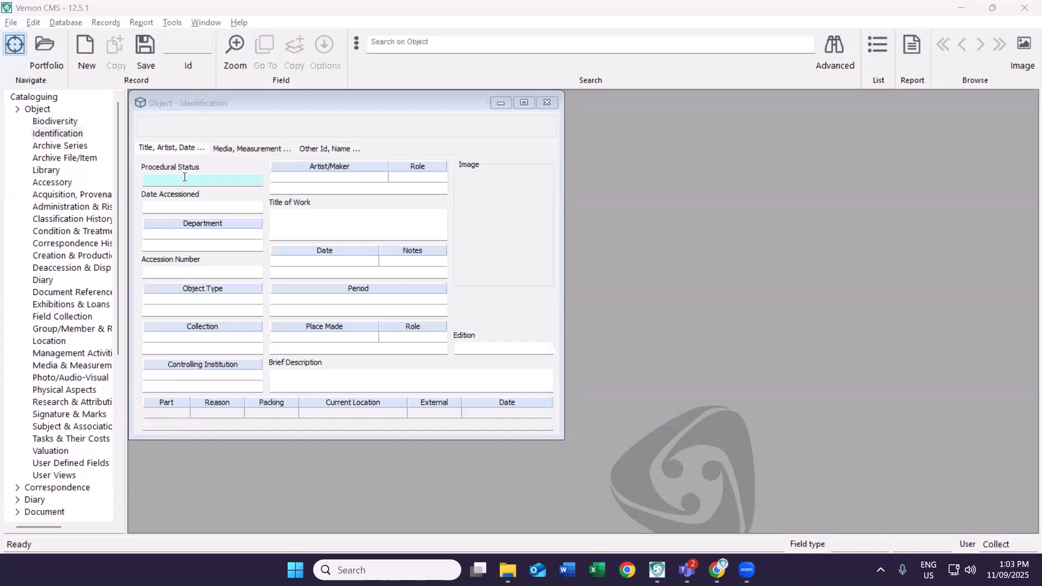
Start an advanced search on objects and choose Procedural Status as the search field.
{"action": "left_click", "coordinate": [482, 289]}
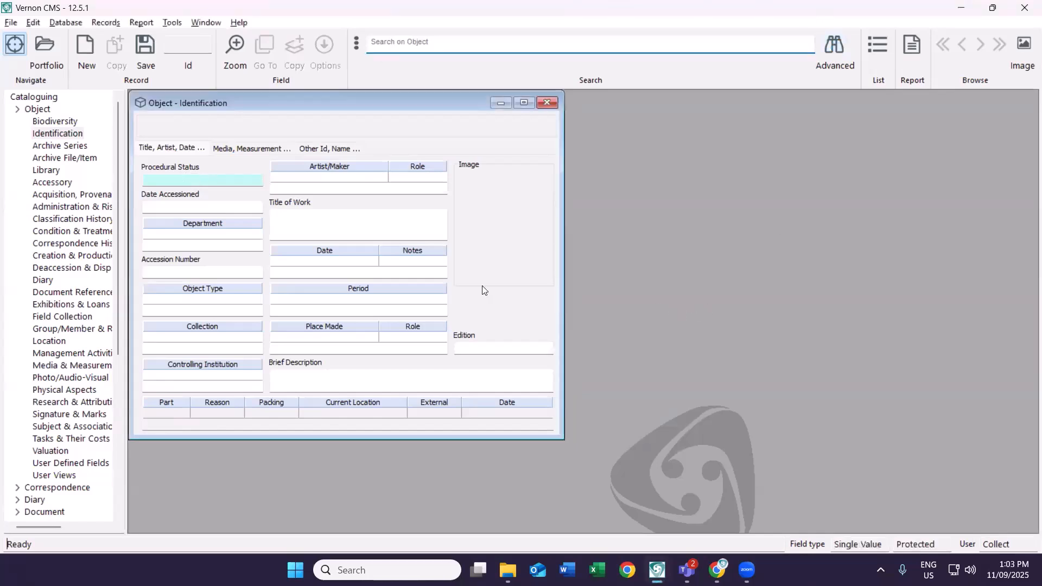
{"action": "key", "text": "ctrl+f"}
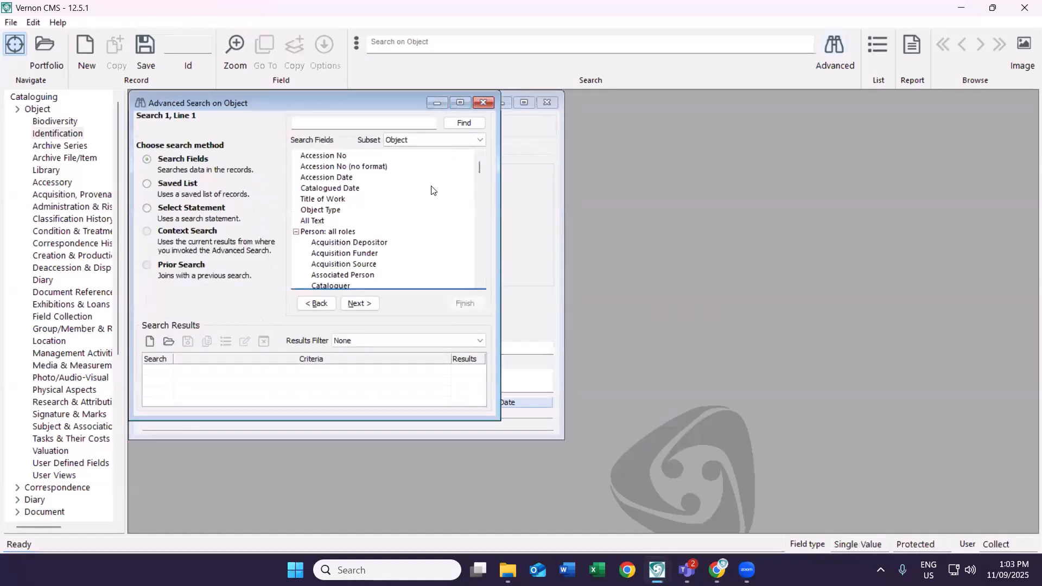
{"action": "left_click", "coordinate": [327, 199]}
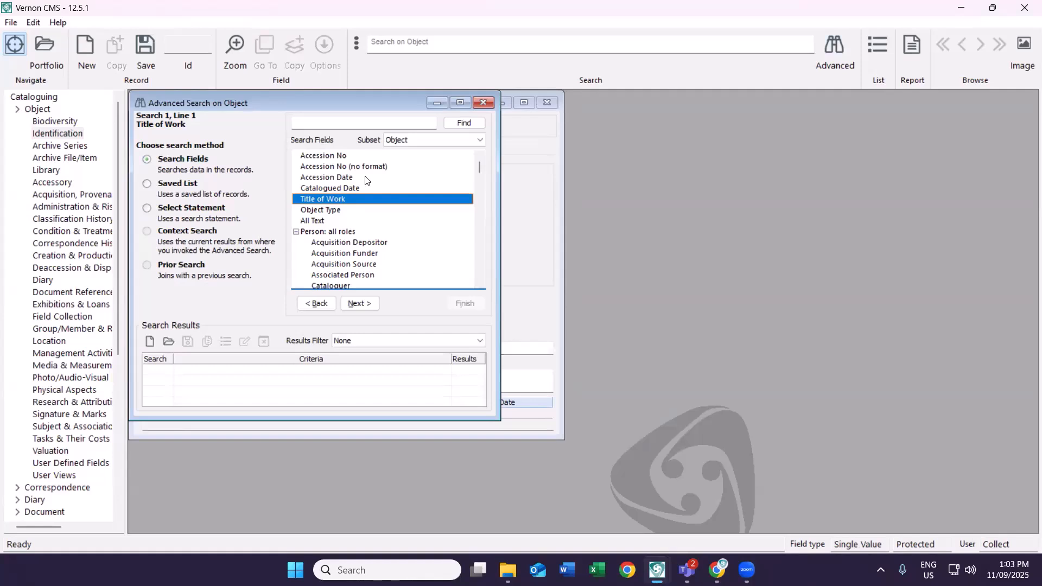
{"action": "key", "text": "Down"}
{"action": "key", "text": "Down"}
{"action": "key", "text": "Down"}
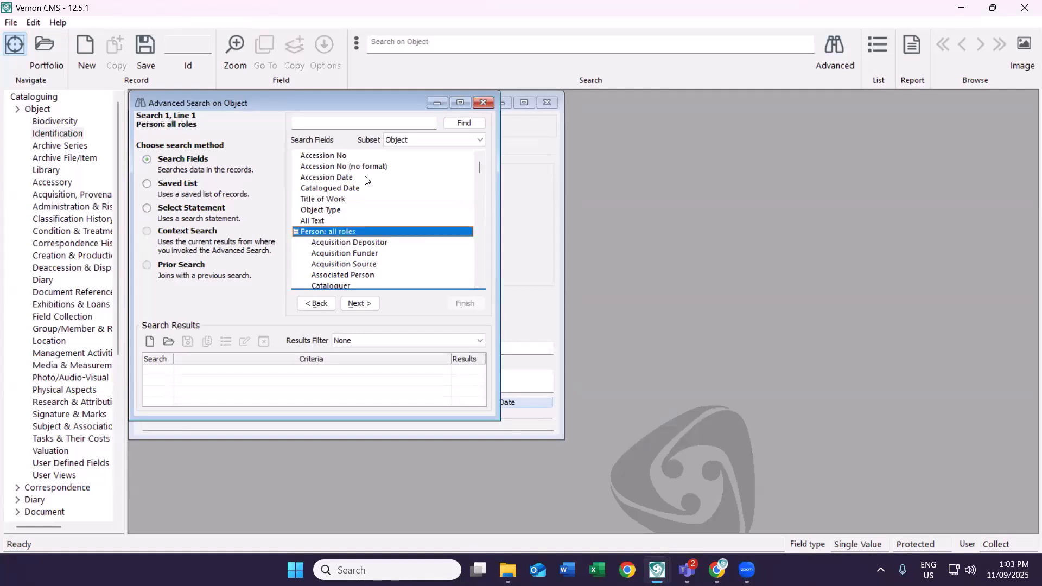
{"action": "key", "text": "p"}
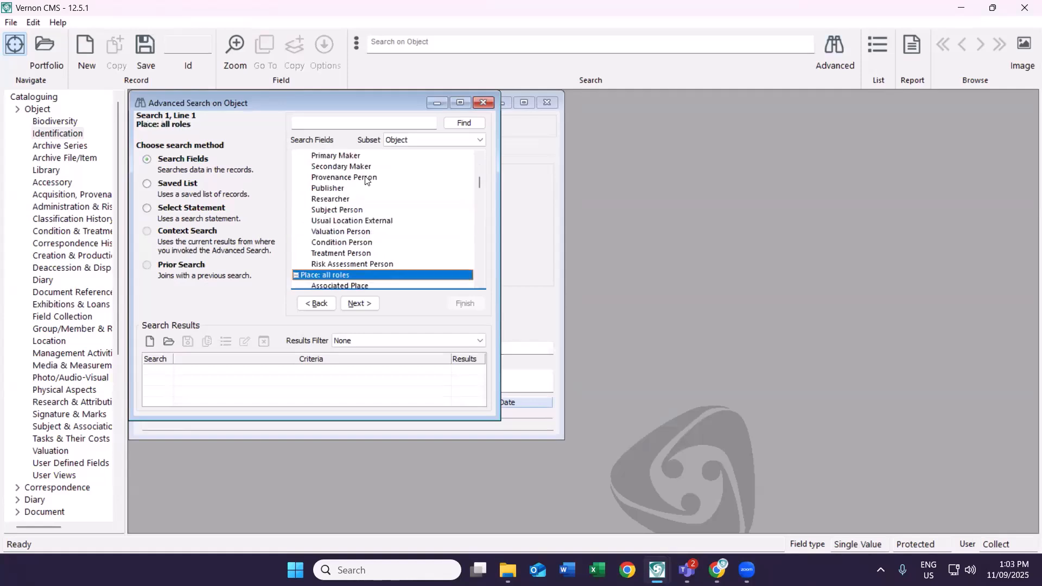
{"action": "key", "text": "p"}
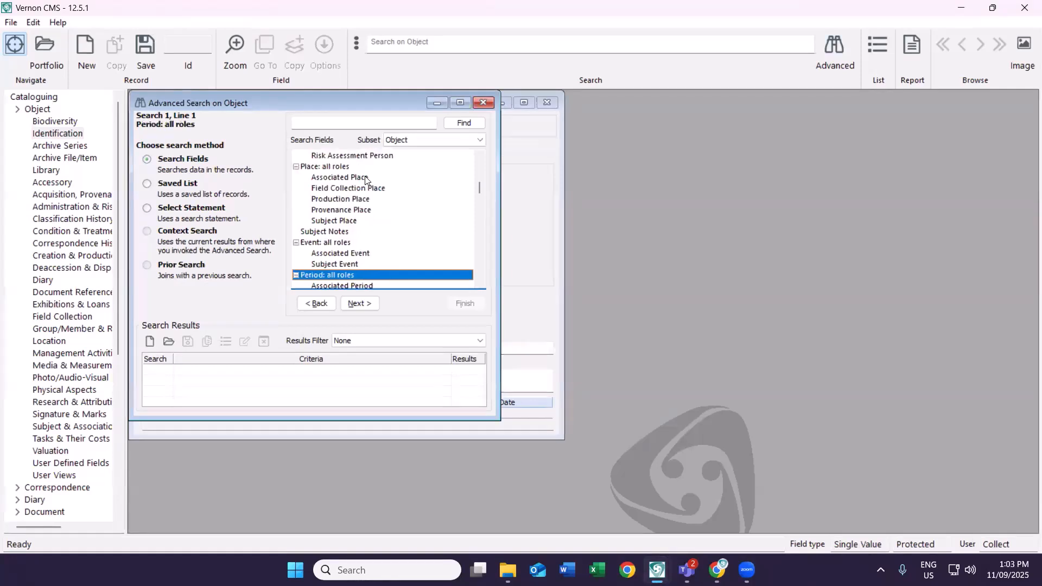
{"action": "key", "text": "p"}
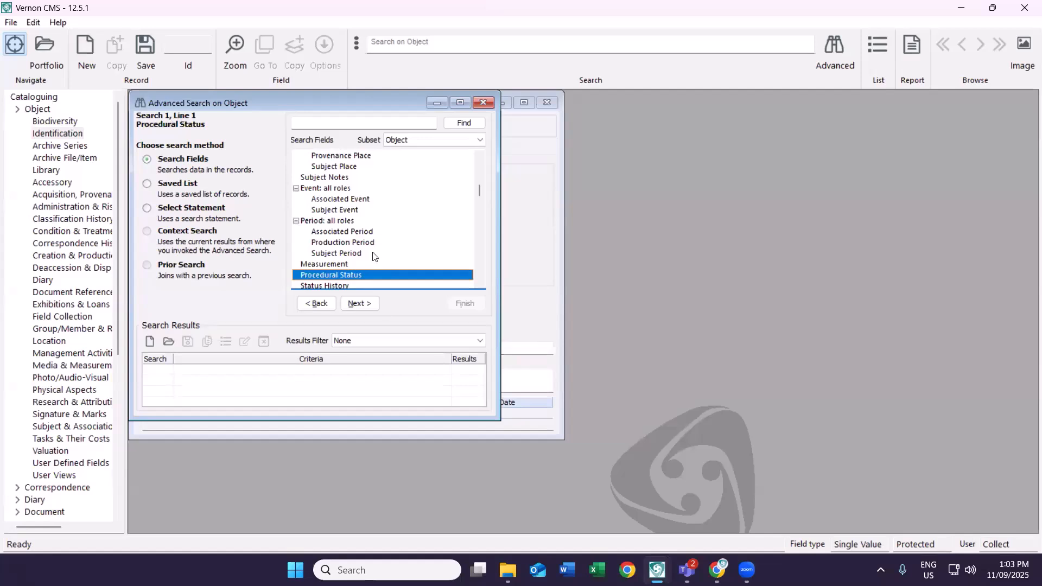
Set the Procedural Status search value to Inward Loan and finish the search to browse the matching objects.
{"action": "left_click", "coordinate": [362, 305]}
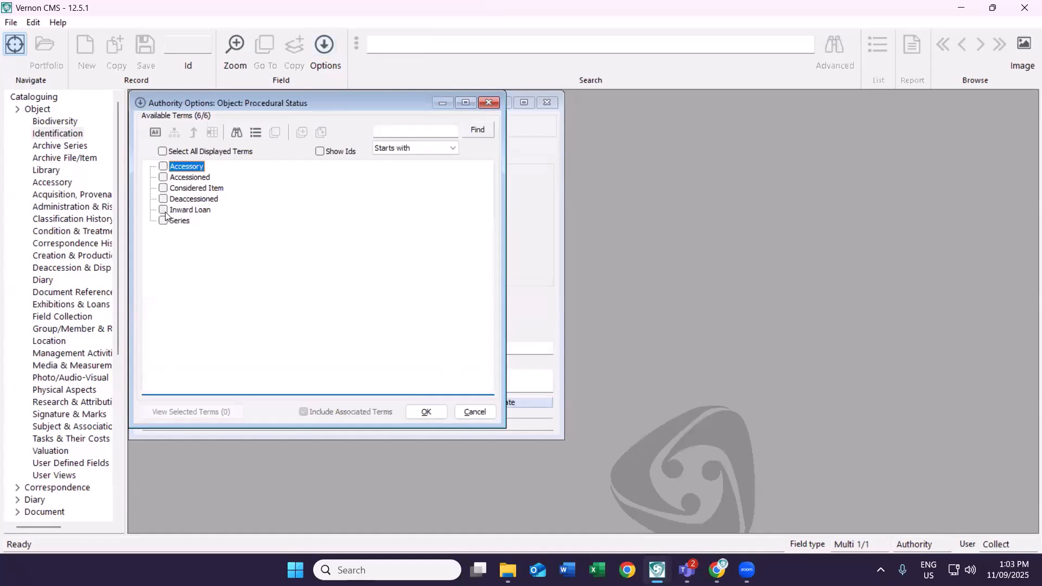
{"action": "left_click", "coordinate": [164, 211]}
{"action": "left_click", "coordinate": [426, 411]}
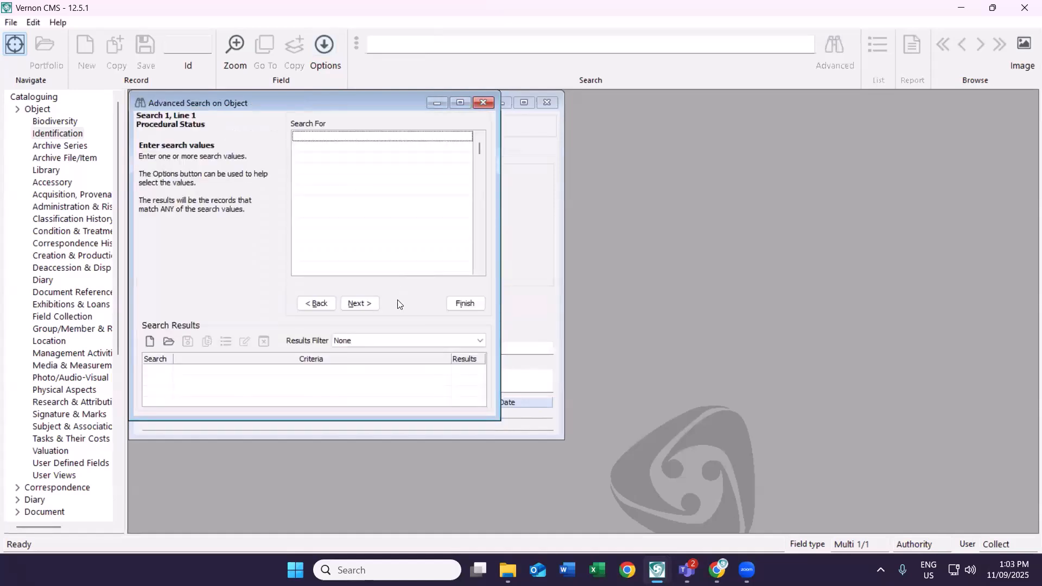
{"action": "left_click", "coordinate": [359, 302]}
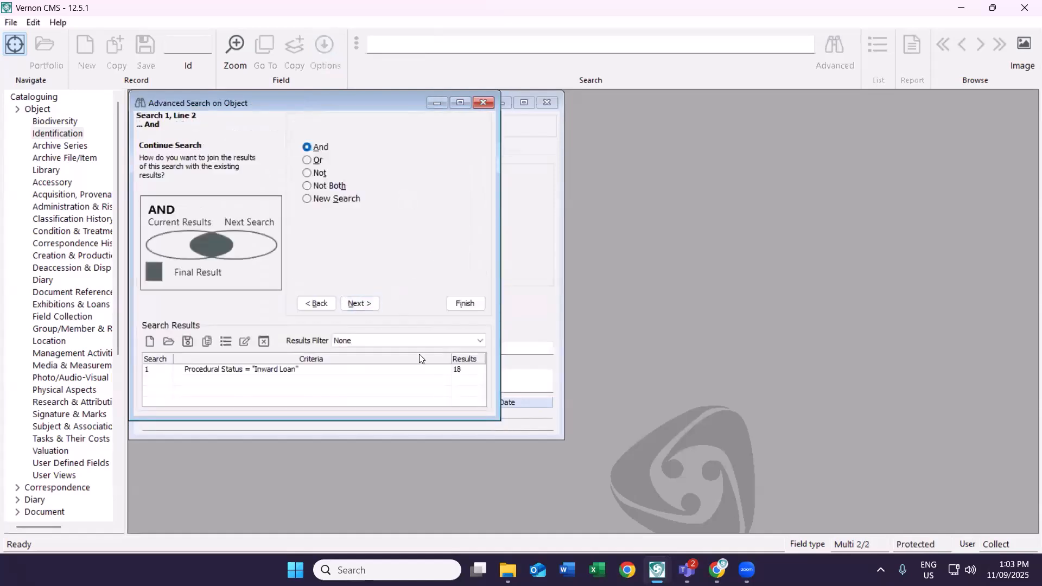
{"action": "left_click", "coordinate": [465, 304]}
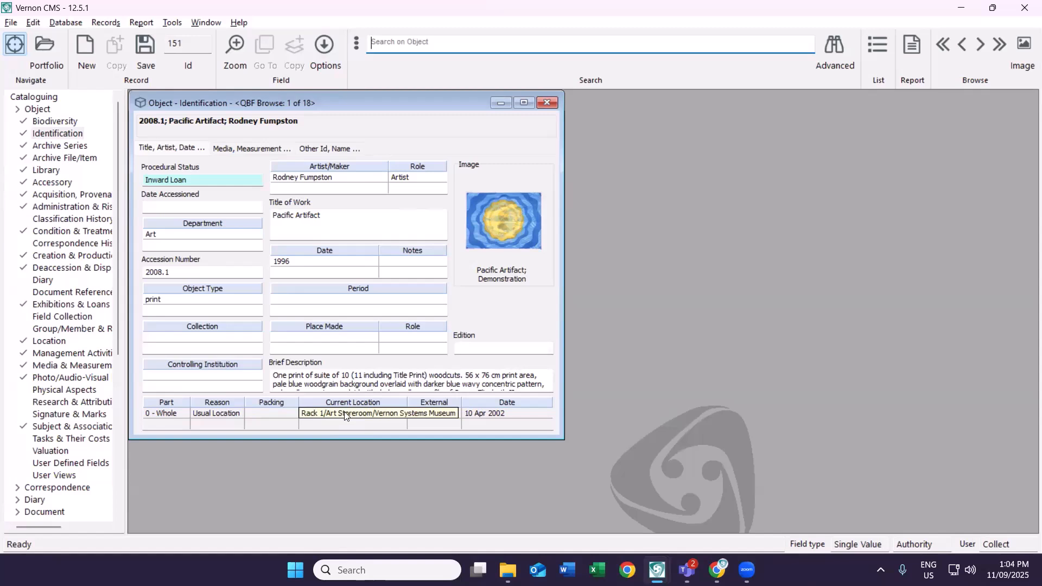
Run a new object search for "marlborough road", replacing the active browse list.
{"action": "left_click", "coordinate": [477, 46]}
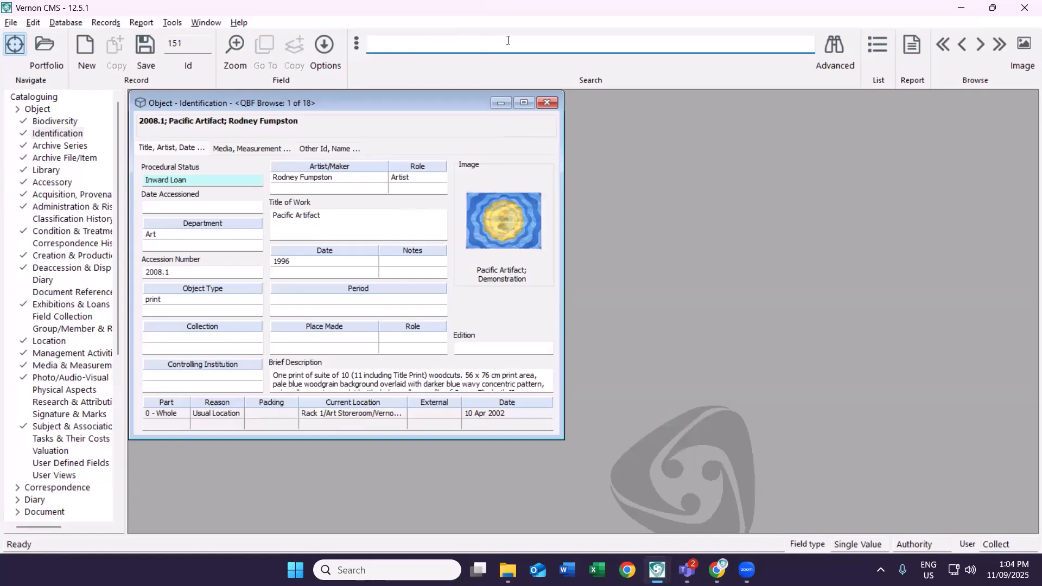
{"action": "type", "text": "marlborough road"}
{"action": "key", "text": "Return"}
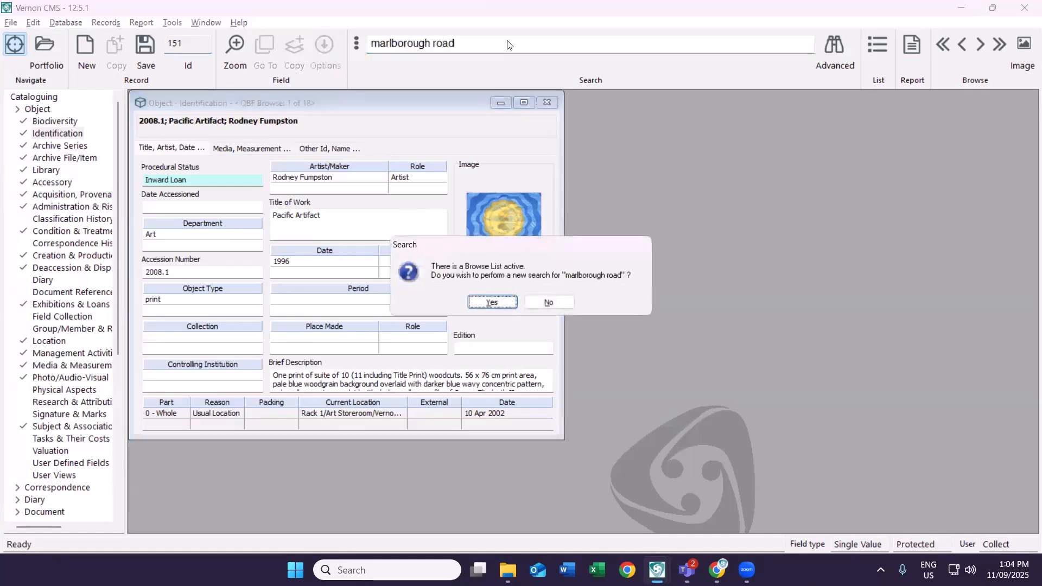
{"action": "left_click", "coordinate": [500, 305]}
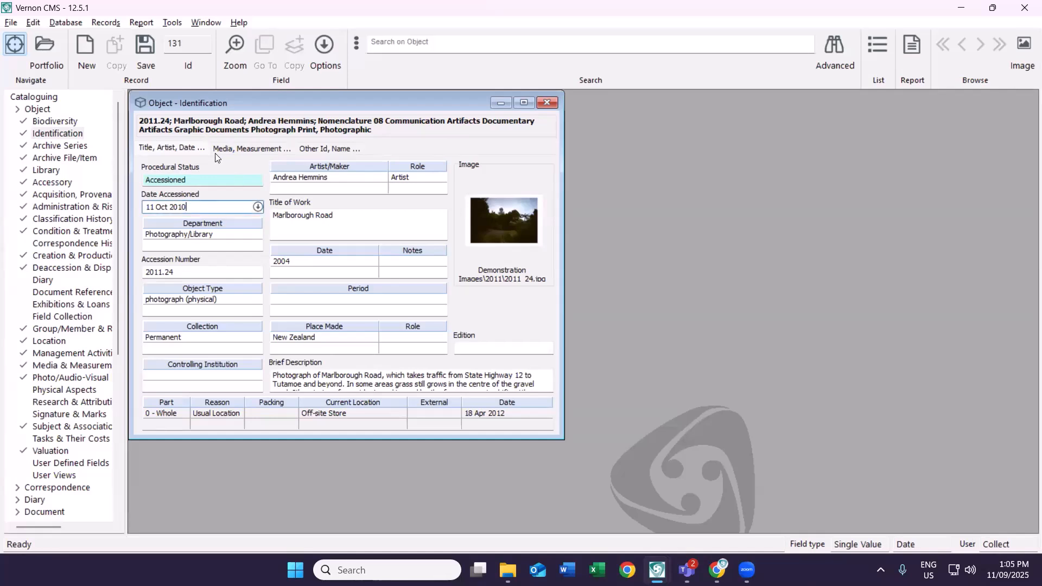
Start a location movement for the whole Marlborough Road object with Short Term Loan as the reason.
{"action": "left_click", "coordinate": [51, 342]}
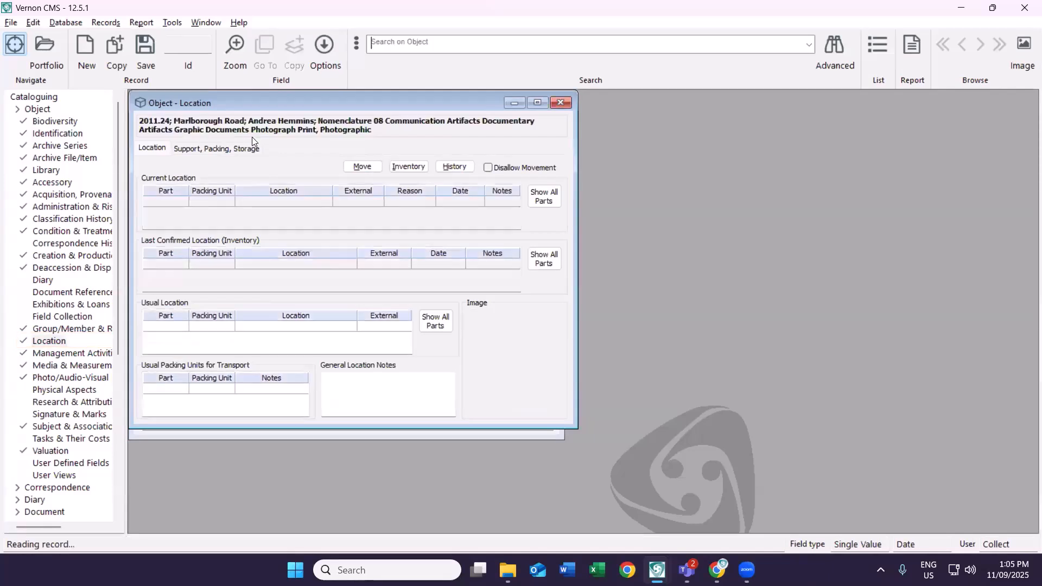
{"action": "left_click", "coordinate": [364, 168]}
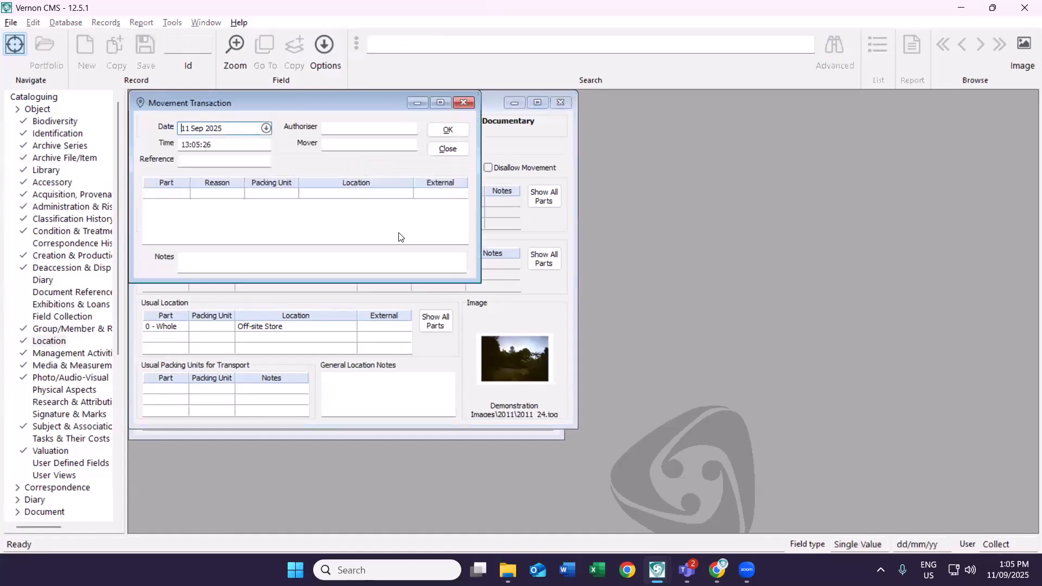
{"action": "left_click", "coordinate": [177, 195]}
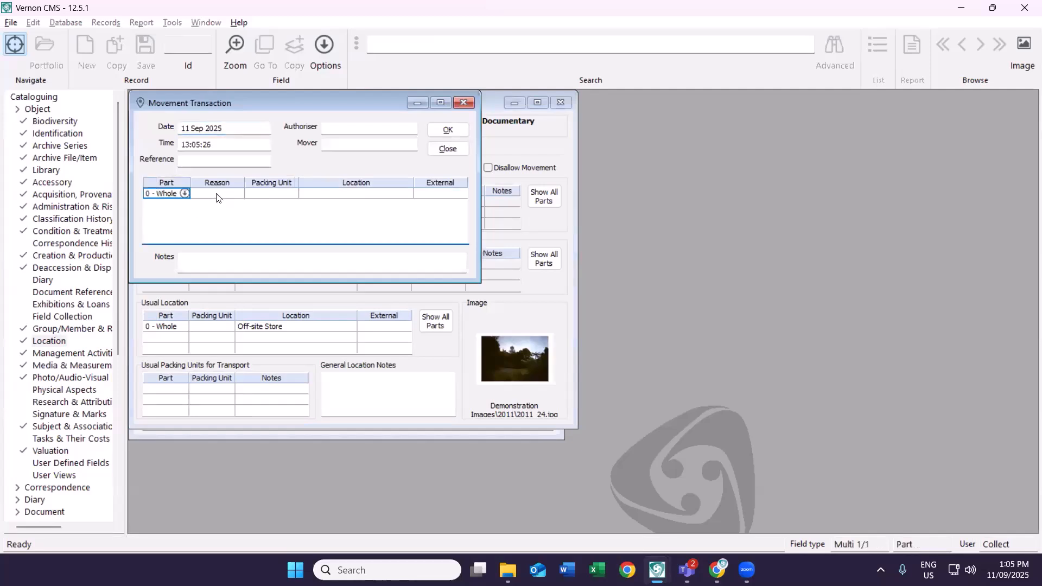
{"action": "left_click", "coordinate": [217, 195]}
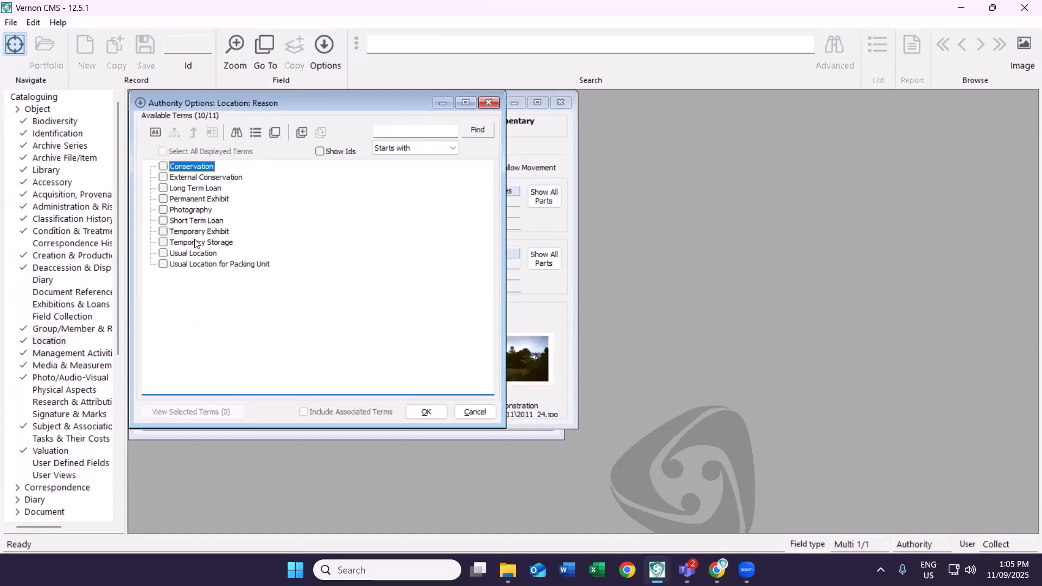
{"action": "left_click", "coordinate": [182, 222]}
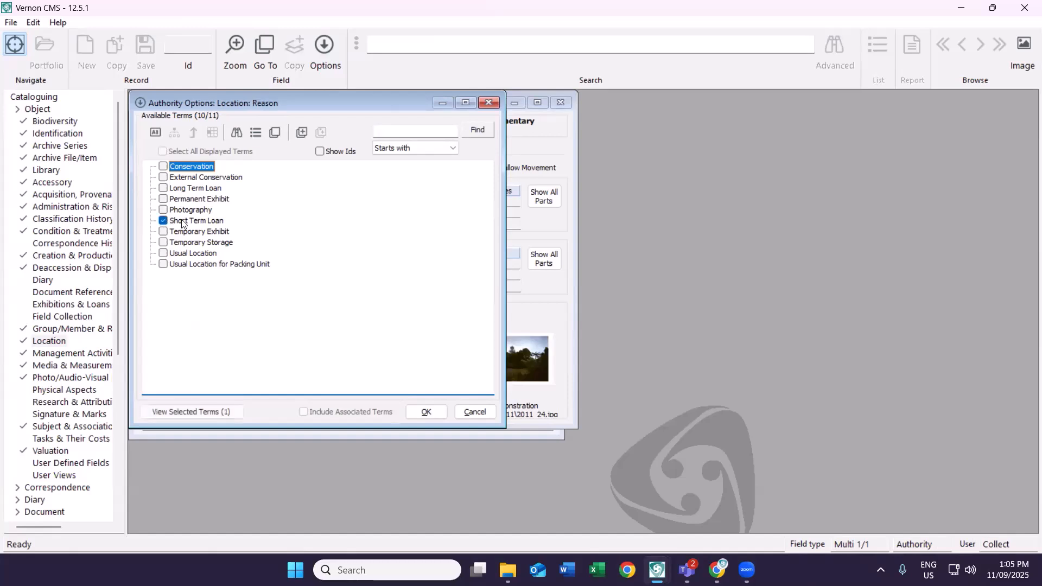
{"action": "left_click", "coordinate": [426, 412]}
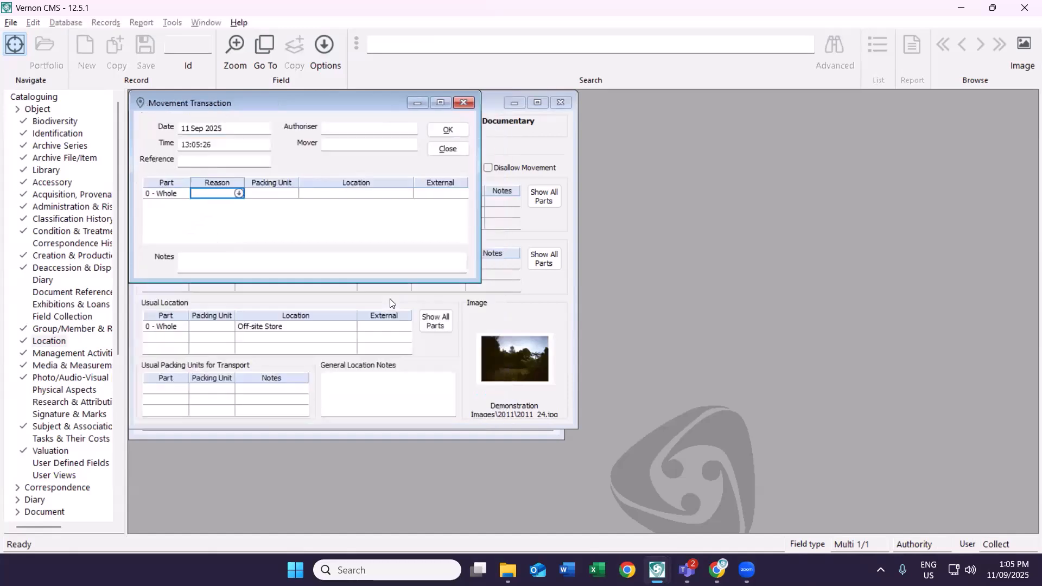
Set the movement's location to External Location.
{"action": "left_click", "coordinate": [360, 194]}
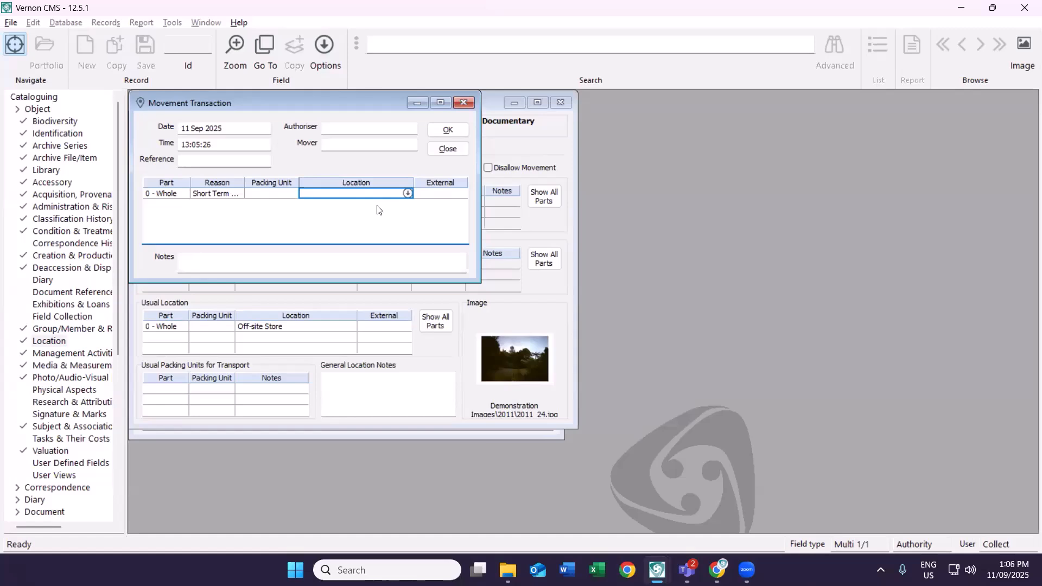
{"action": "left_click", "coordinate": [438, 196]}
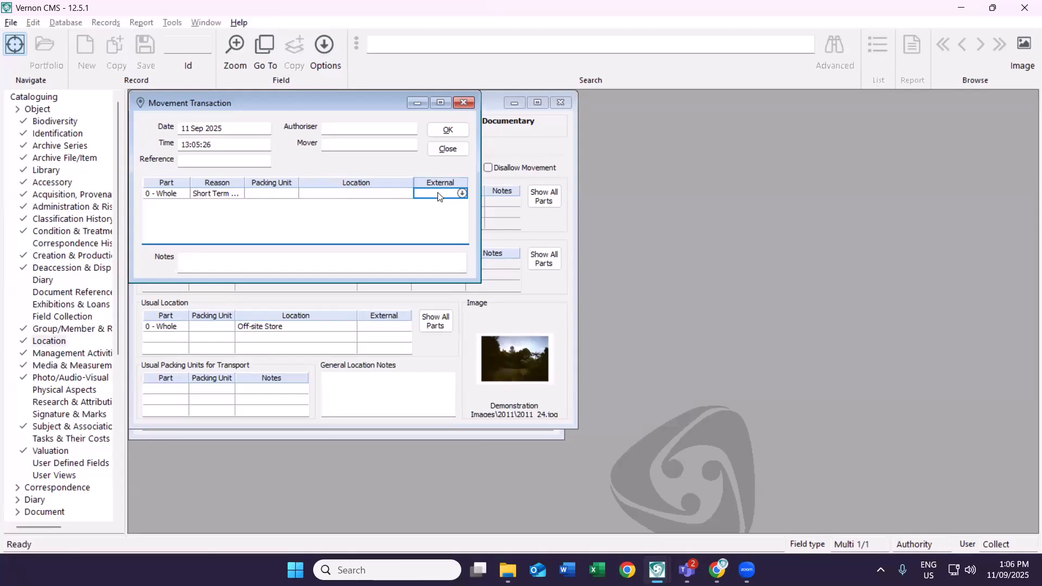
{"action": "left_click", "coordinate": [358, 196]}
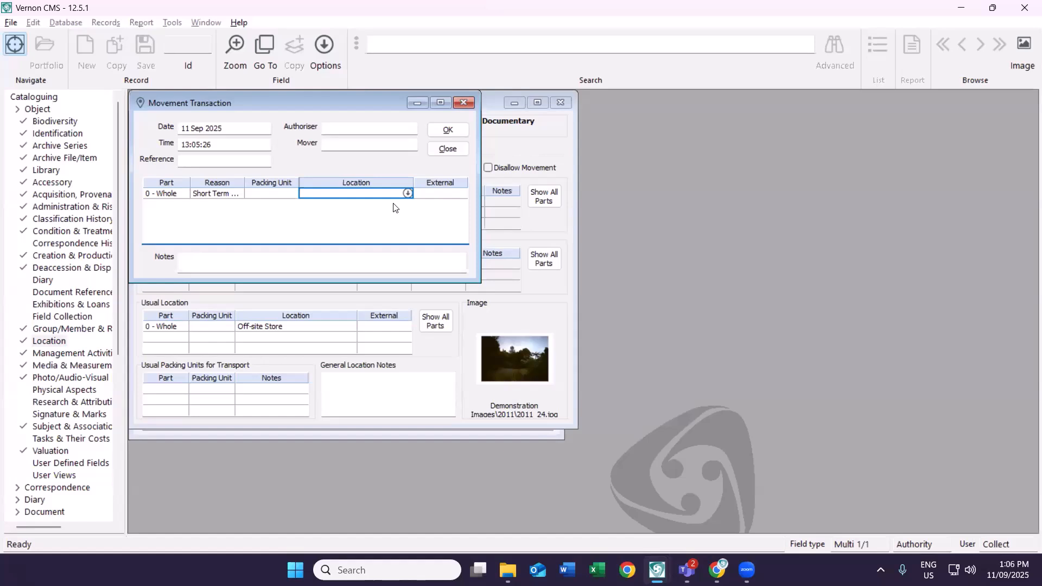
{"action": "type", "text": "external"}
{"action": "key", "text": "Tab"}
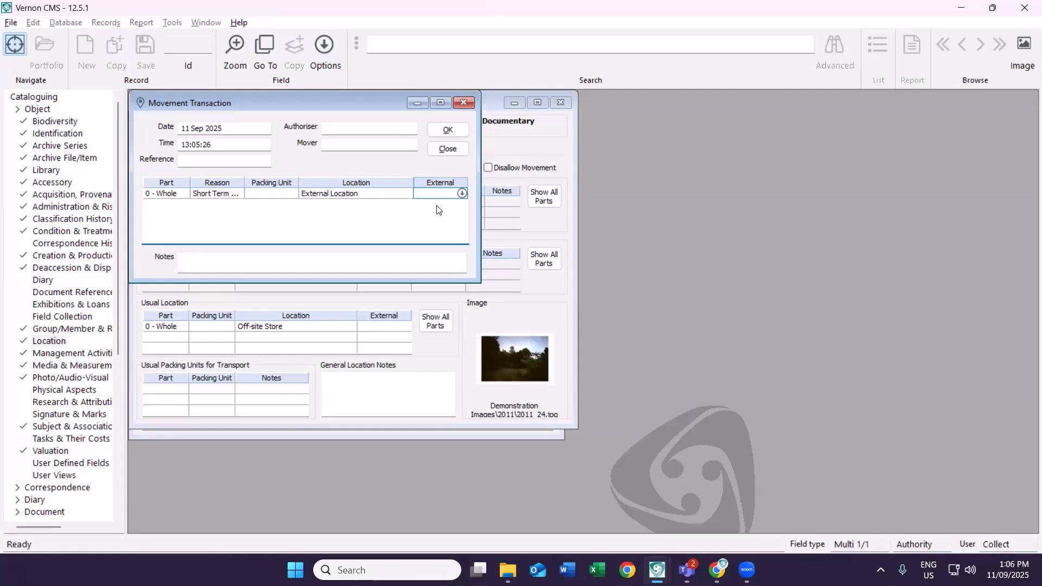
Look up "gallery" for the external holder, choose Jack Fischer Gallery and confirm the movement transaction.
{"action": "type", "text": "gallery"}
{"action": "key", "text": "Return"}
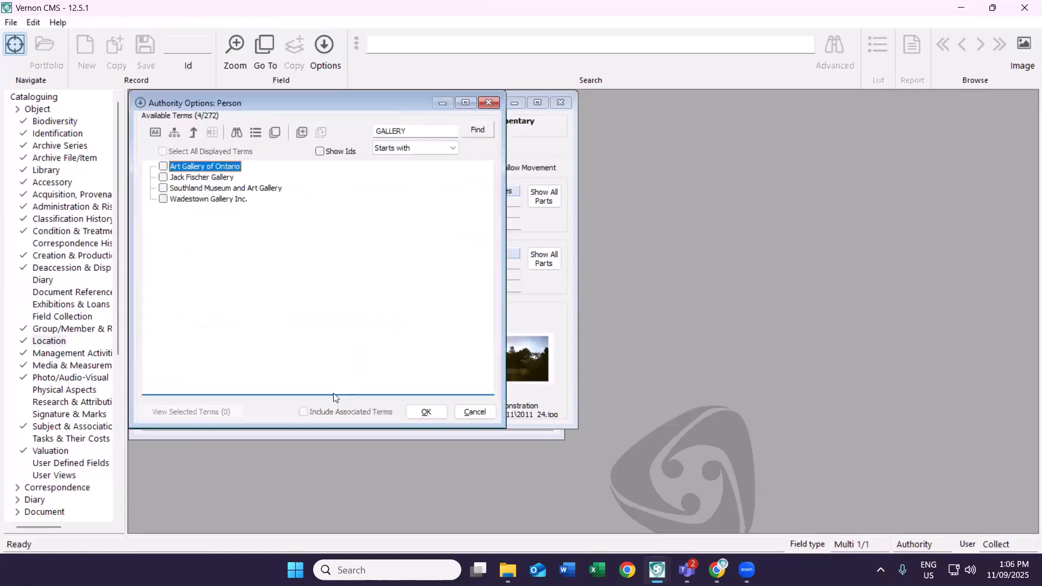
{"action": "left_click", "coordinate": [164, 178]}
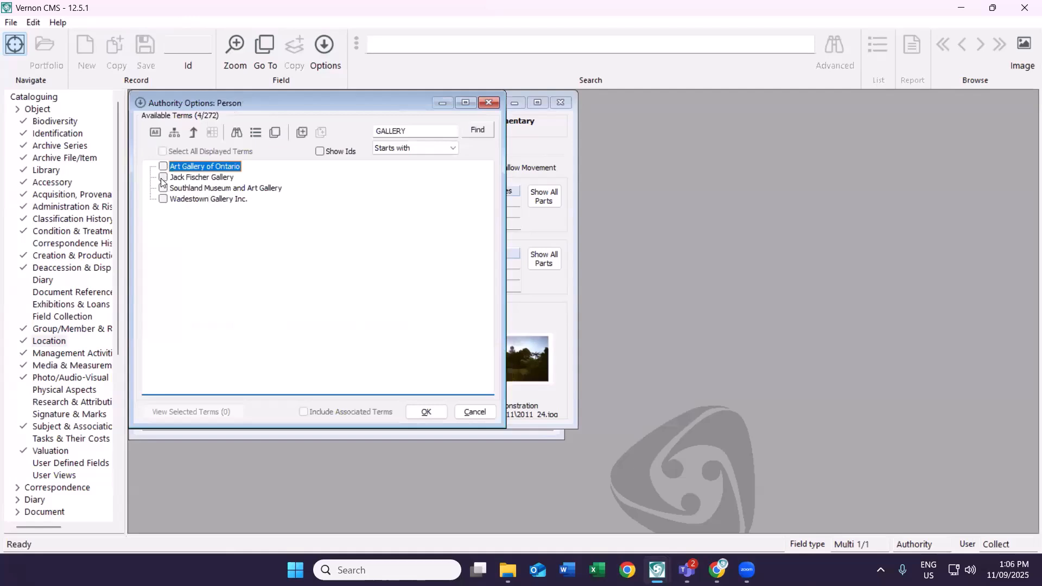
{"action": "left_click", "coordinate": [203, 177]}
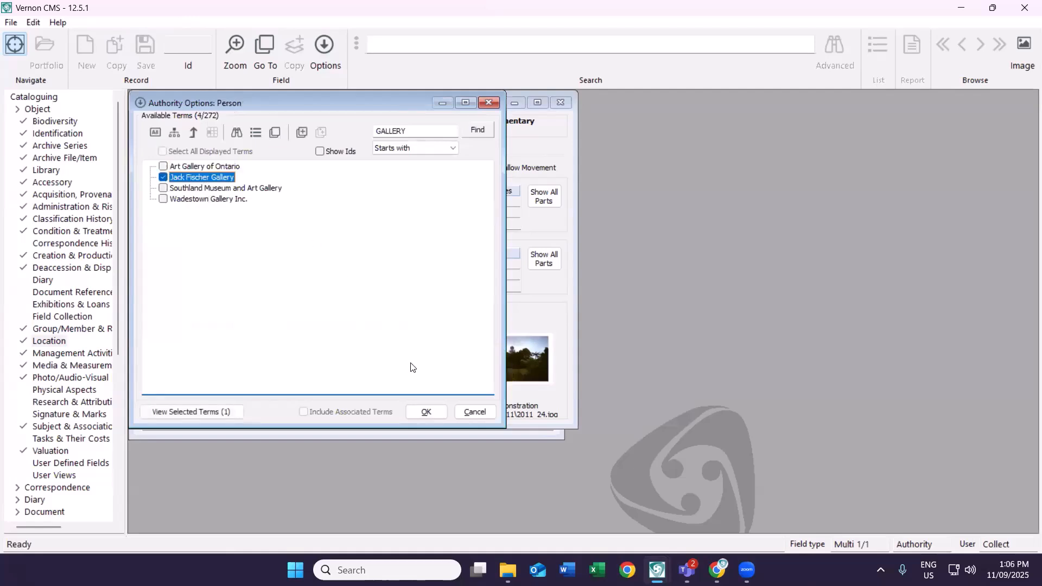
{"action": "left_click", "coordinate": [427, 412]}
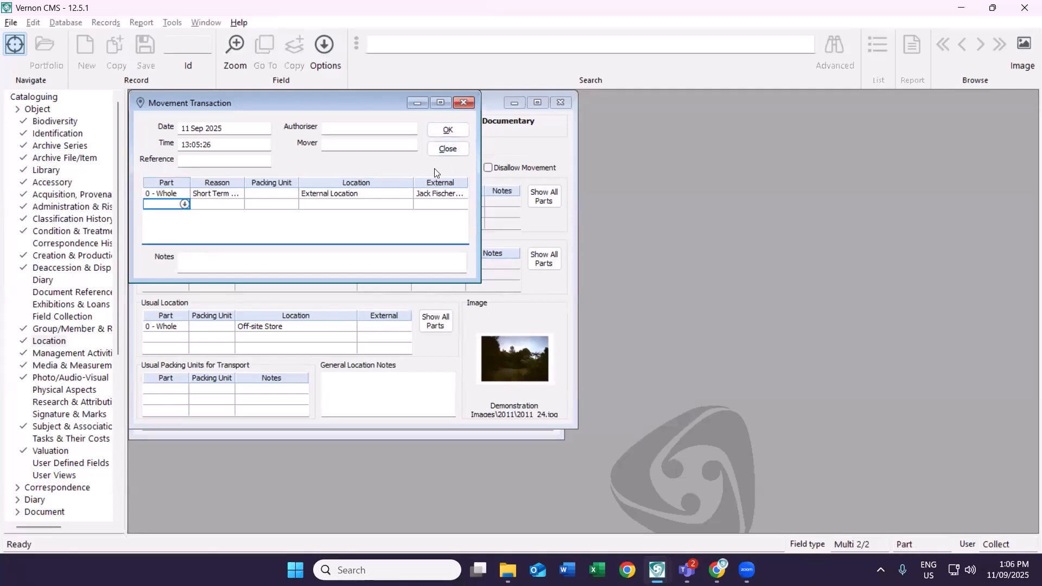
{"action": "left_click", "coordinate": [448, 130]}
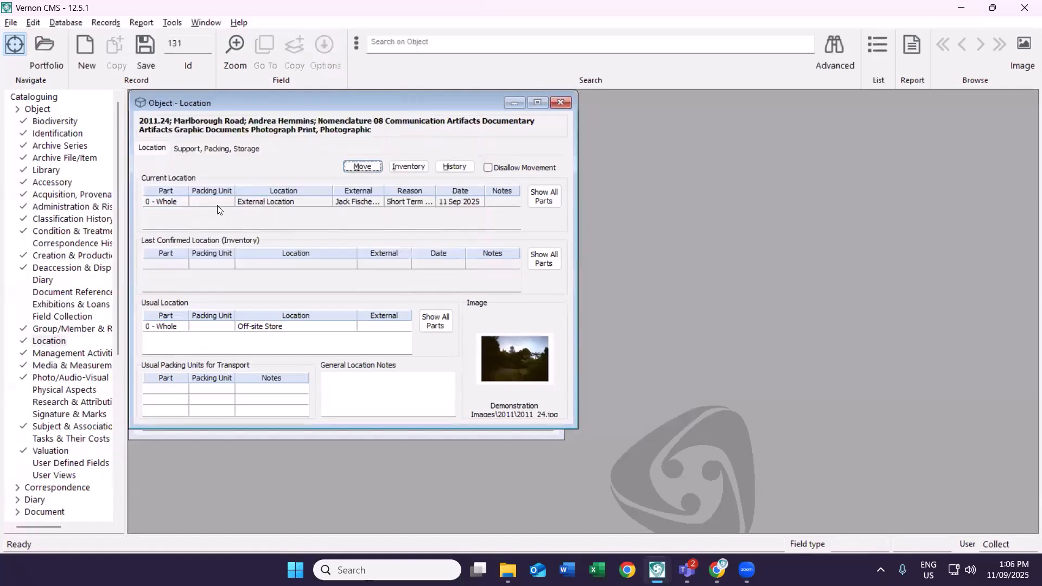
Leave the location record and open the object with record id 157 through the object search.
{"action": "left_click", "coordinate": [271, 328]}
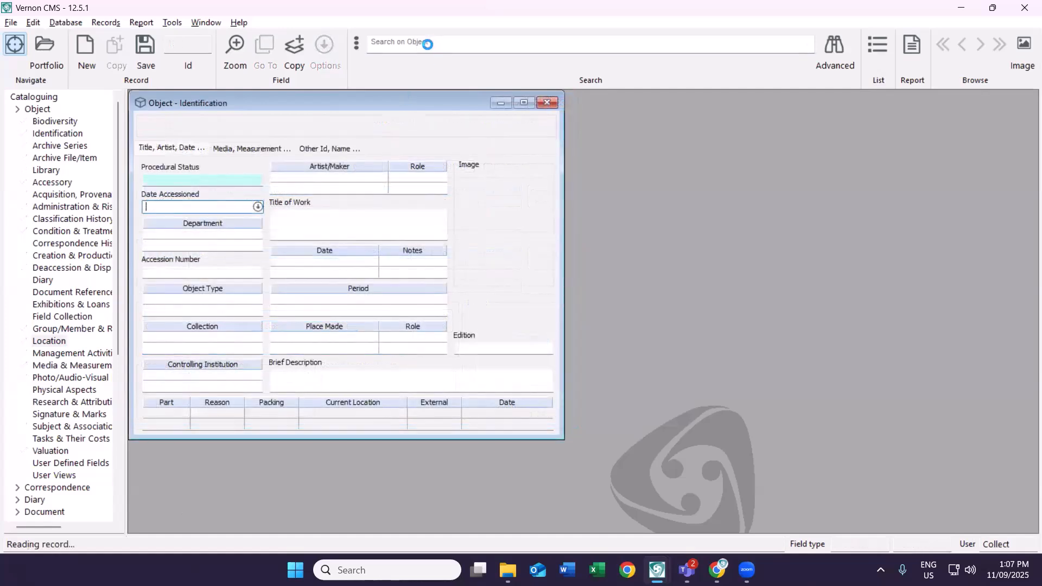
{"action": "left_click", "coordinate": [429, 48]}
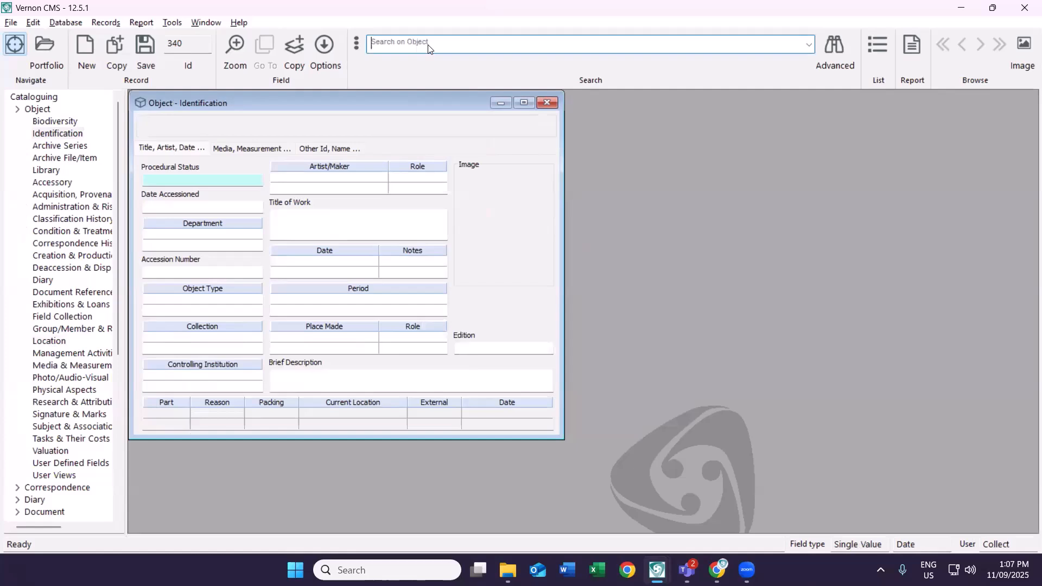
{"action": "type", "text": "157"}
{"action": "key", "text": "Return"}
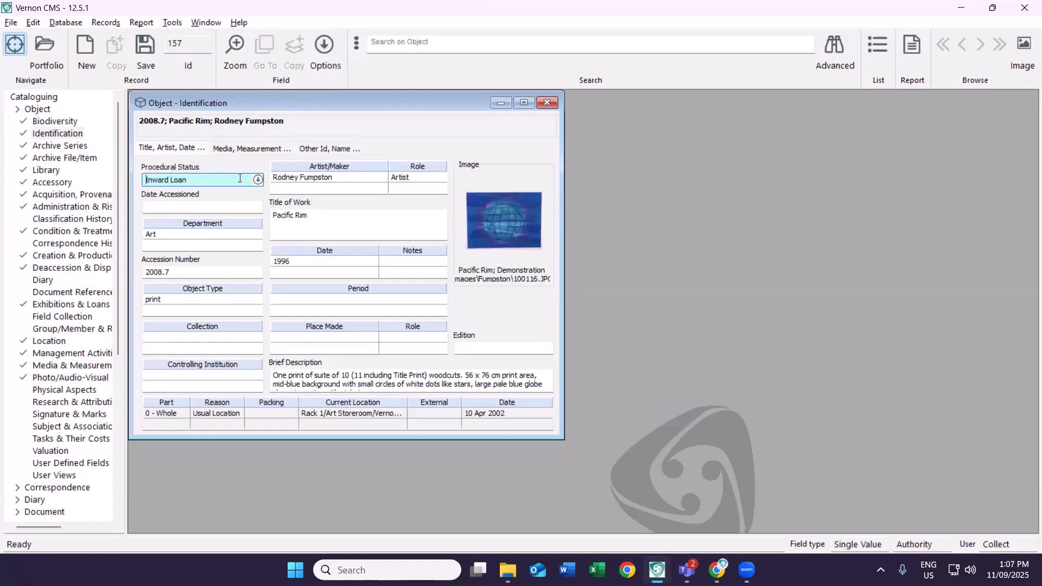
View the exhibition and loan details of the Pacific Rim object beside its identification record, and close them.
{"action": "left_click", "coordinate": [49, 305]}
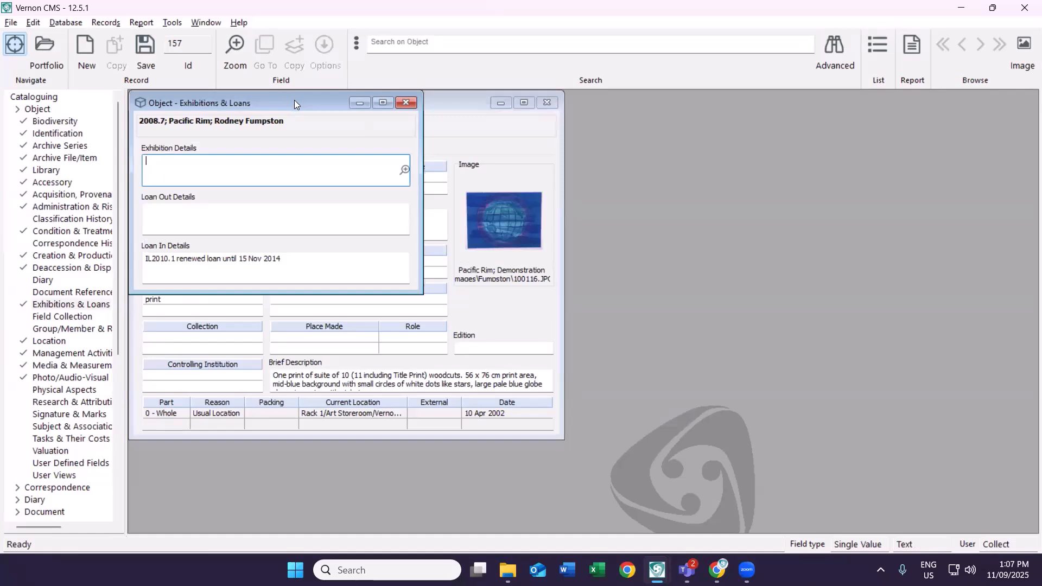
{"action": "left_click_drag", "start_coordinate": [294, 102], "coordinate": [597, 185]}
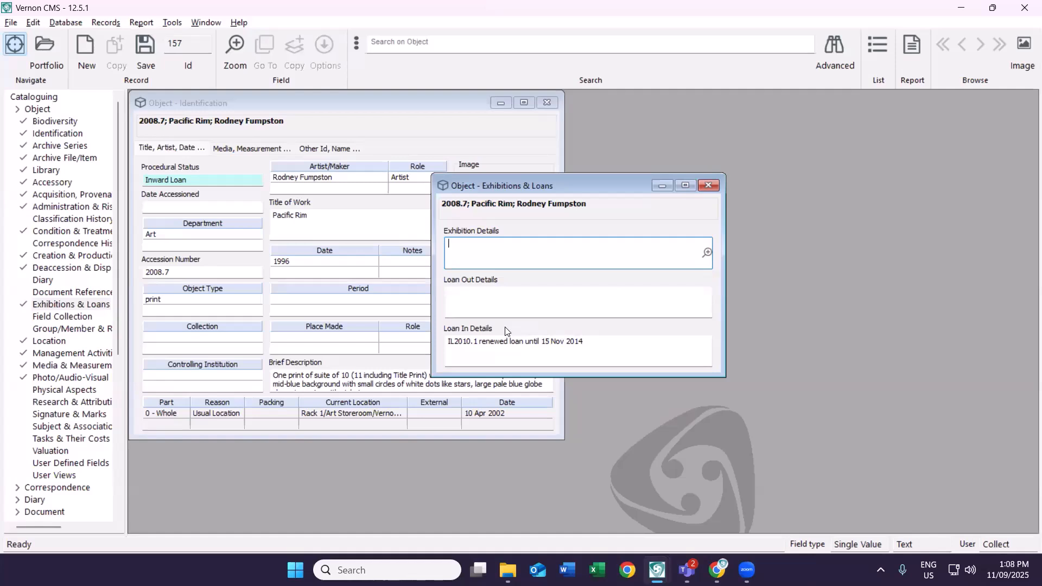
{"action": "left_click", "coordinate": [708, 185]}
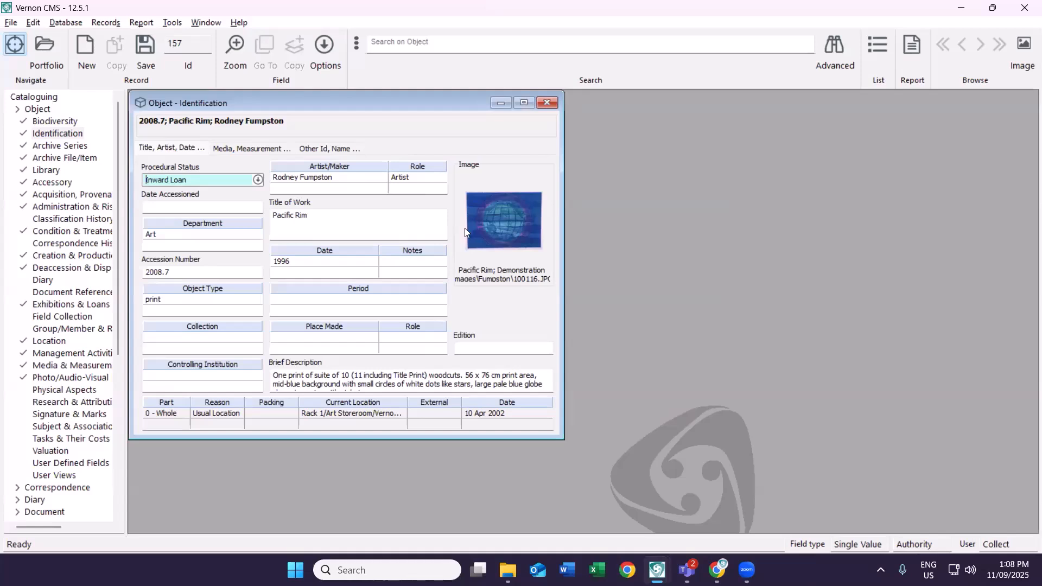
Open the object with record id 313 through the object search.
{"action": "left_click", "coordinate": [447, 46]}
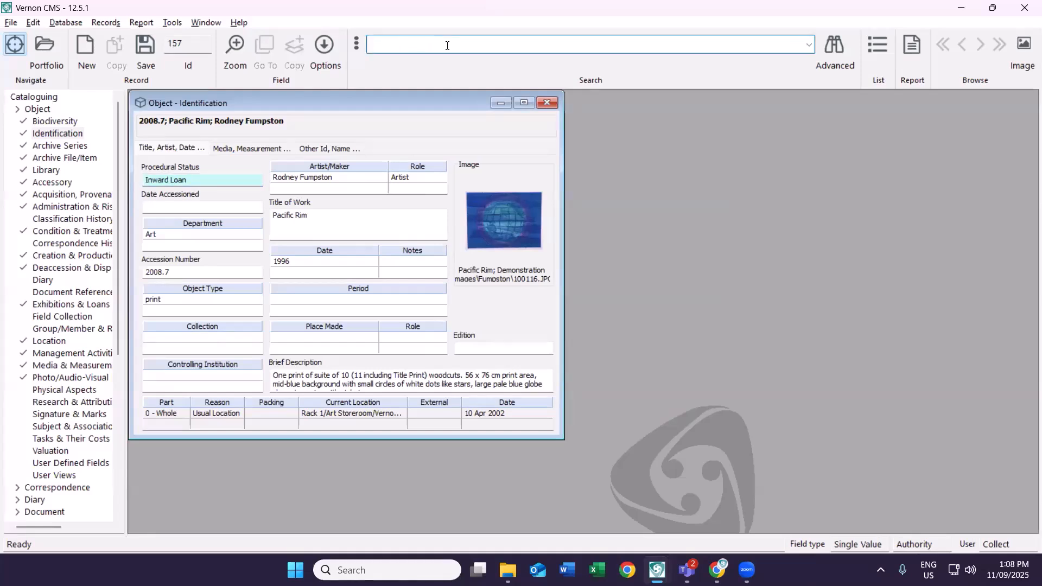
{"action": "type", "text": "313"}
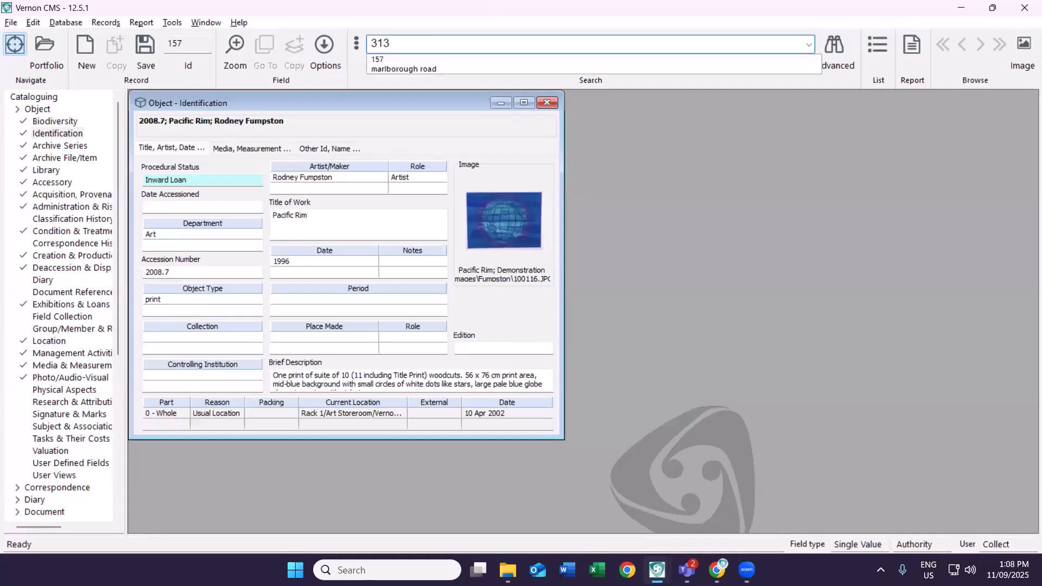
{"action": "key", "text": "Return"}
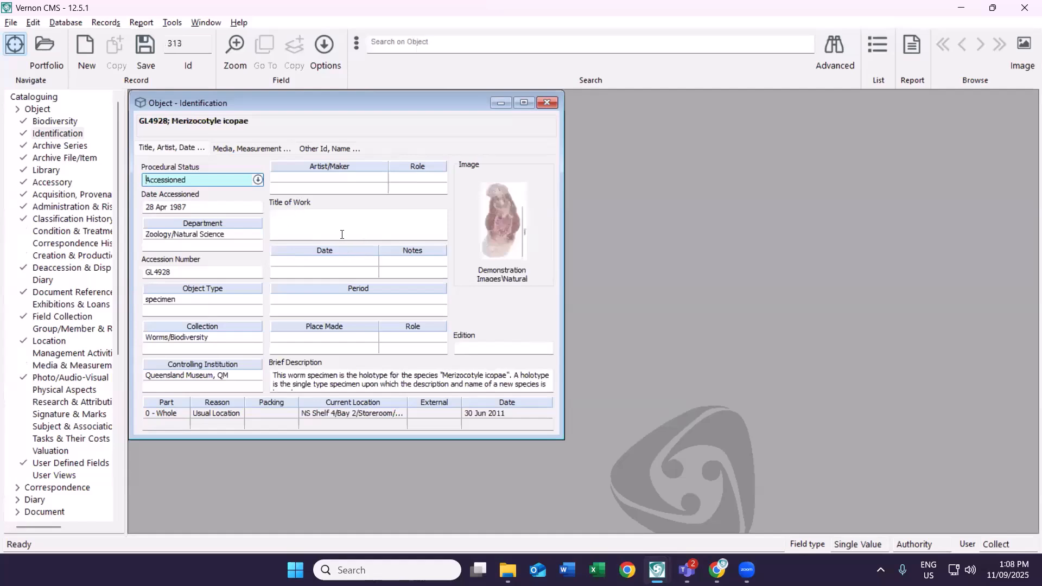
Open the worm specimen's document references, view the linked Terrisswalkerius PDF and close it.
{"action": "left_click", "coordinate": [65, 293]}
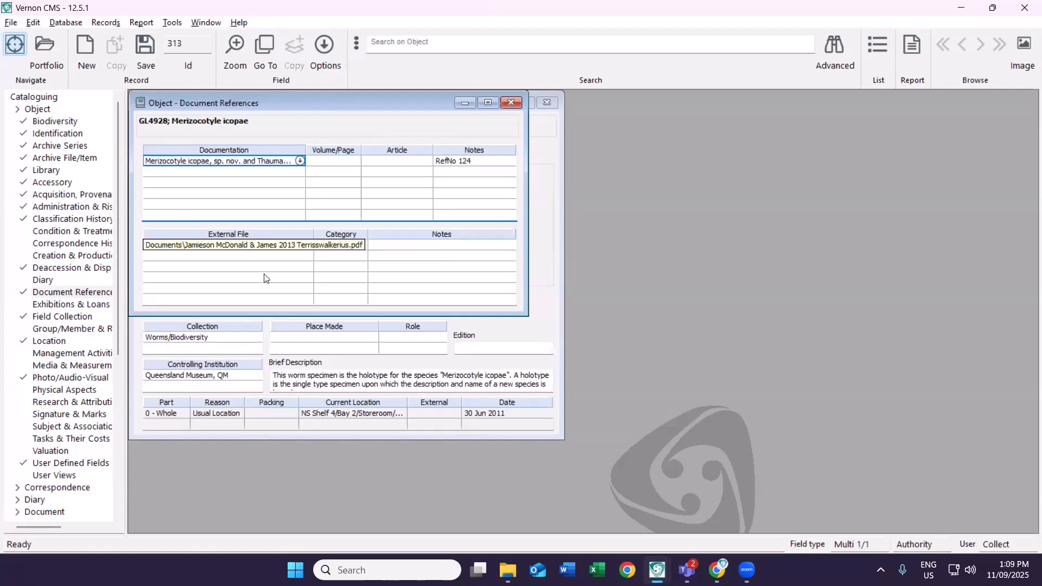
{"action": "left_click", "coordinate": [193, 248]}
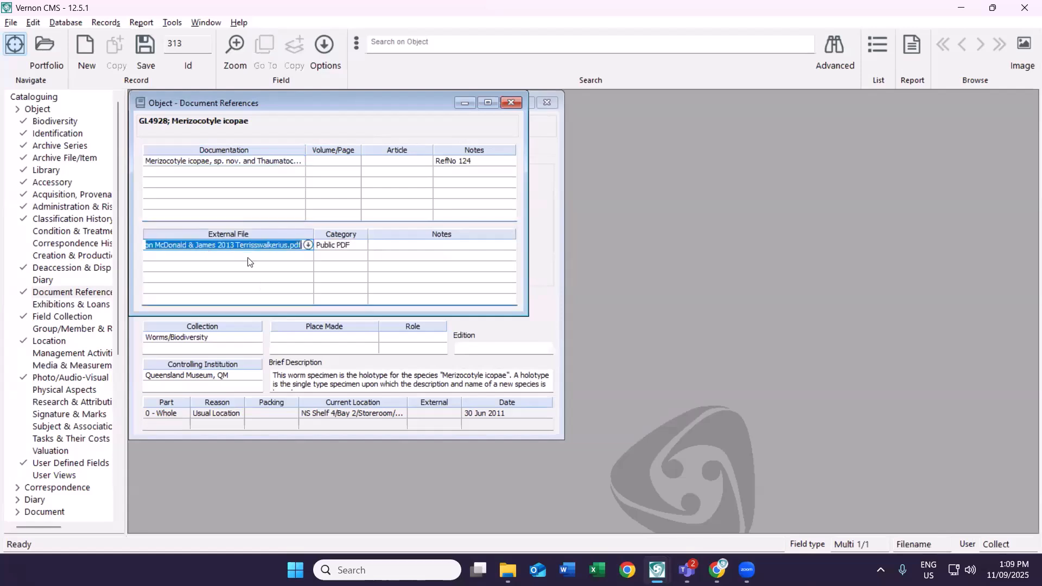
{"action": "double_click", "coordinate": [176, 246]}
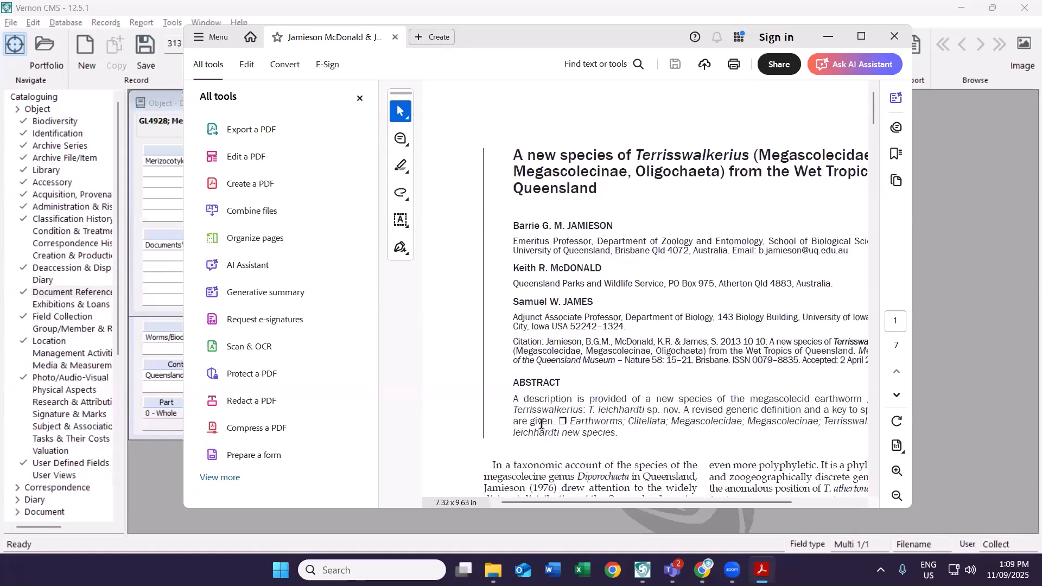
{"action": "left_click", "coordinate": [895, 37]}
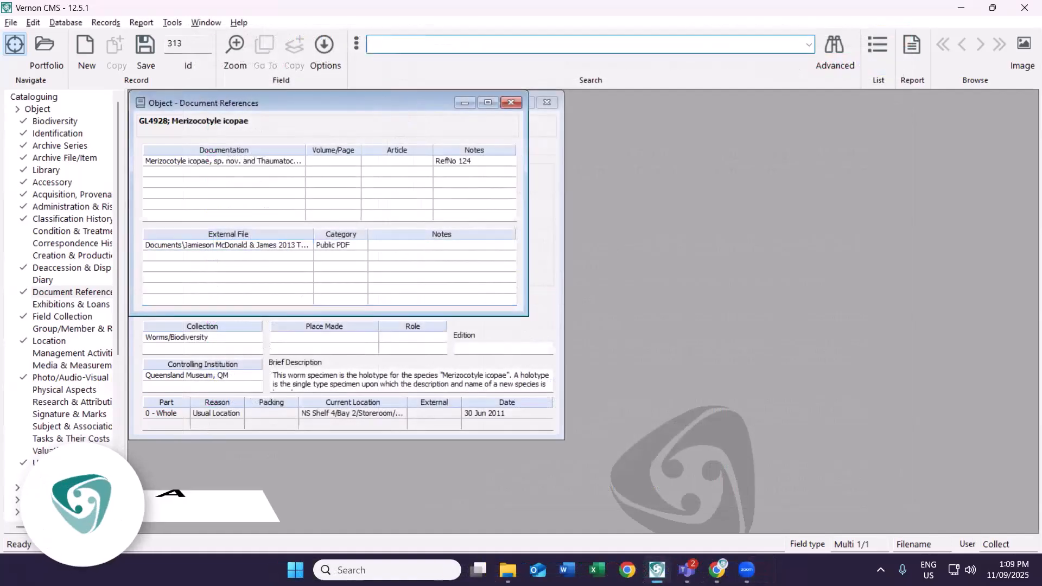
Search the objects for "fan vase" and close the document references to show the vase's identification record.
{"action": "type", "text": "fan vase"}
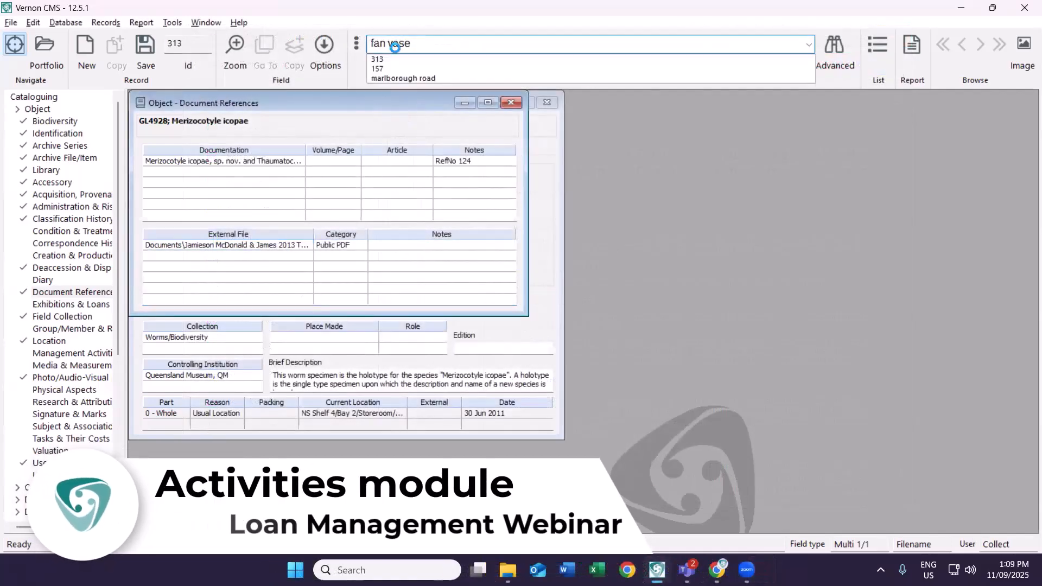
{"action": "key", "text": "Return"}
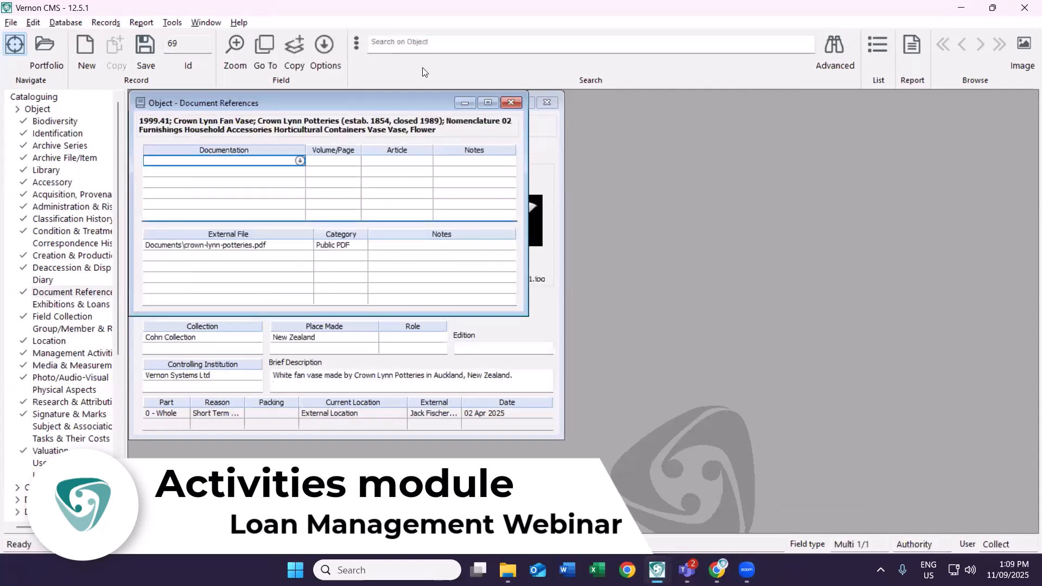
{"action": "key", "text": "Escape"}
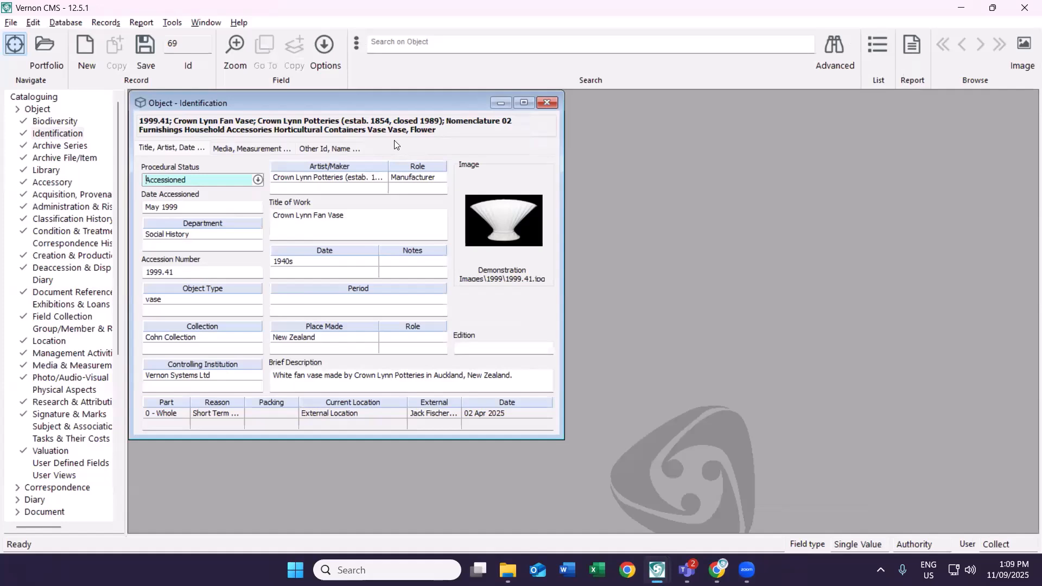
Open the Crown Lynn Fan Vase's management activities and look through its insurance, outward loan, topic and transport/movement entries.
{"action": "double_click", "coordinate": [40, 358]}
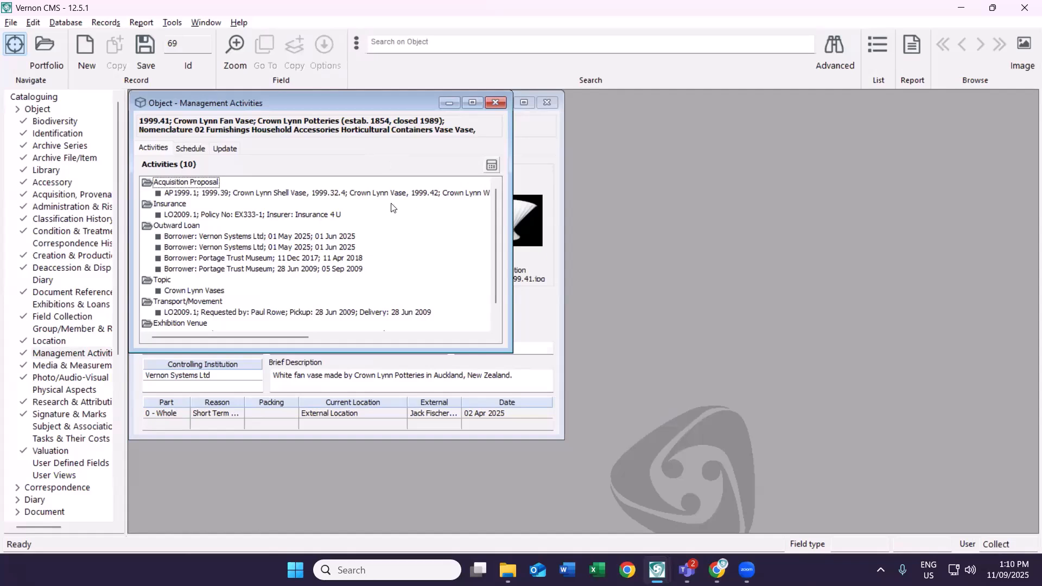
{"action": "left_click", "coordinate": [328, 217]}
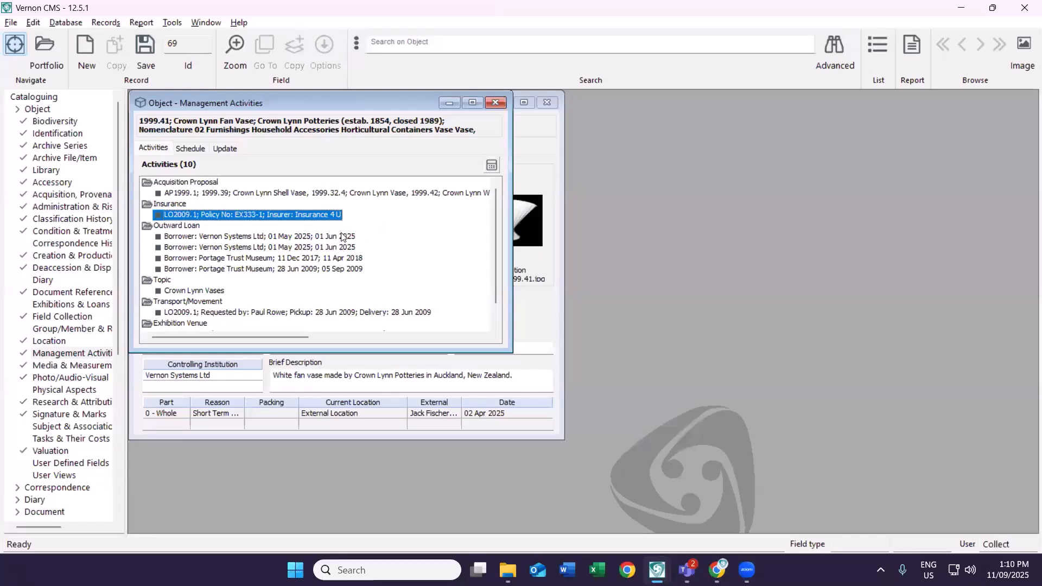
{"action": "left_click", "coordinate": [343, 237]}
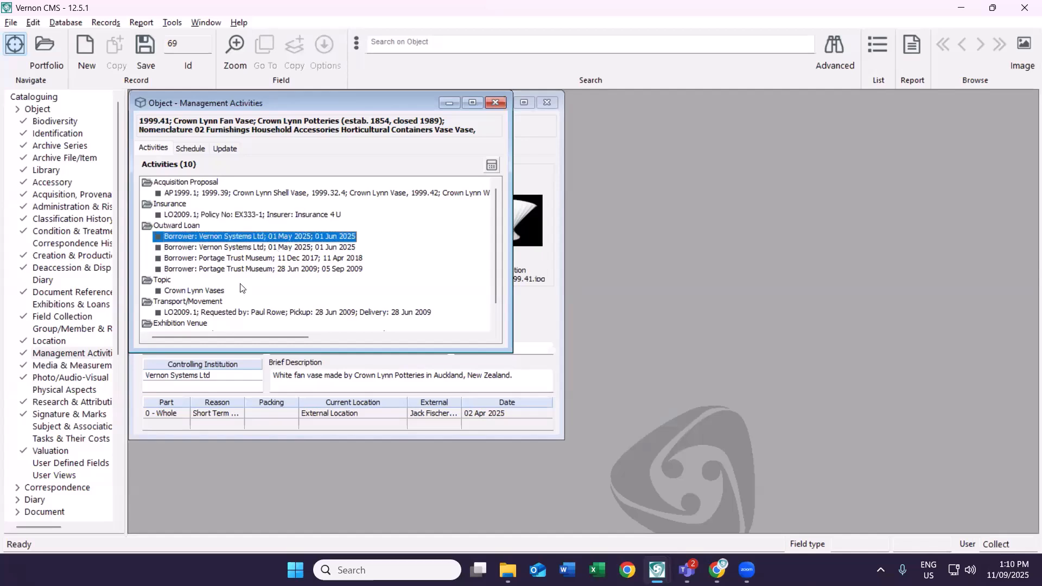
{"action": "left_click", "coordinate": [221, 292]}
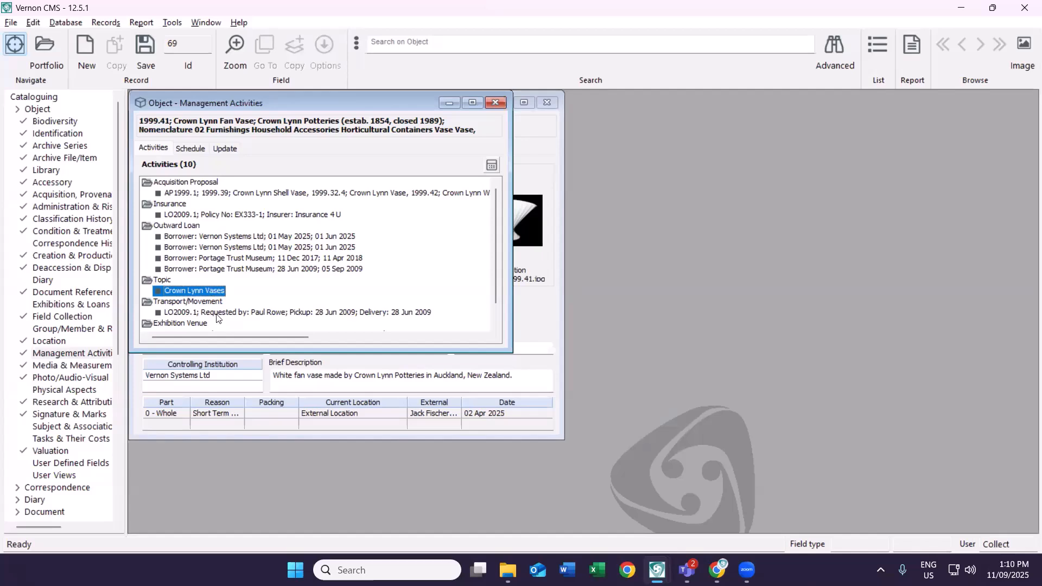
{"action": "left_click", "coordinate": [227, 314]}
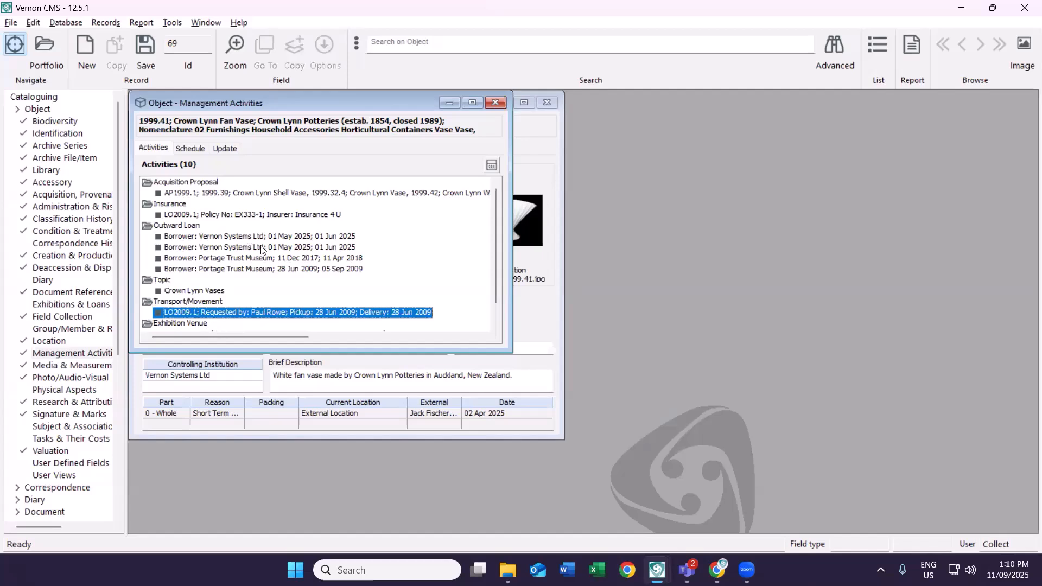
{"action": "left_click", "coordinate": [284, 238]}
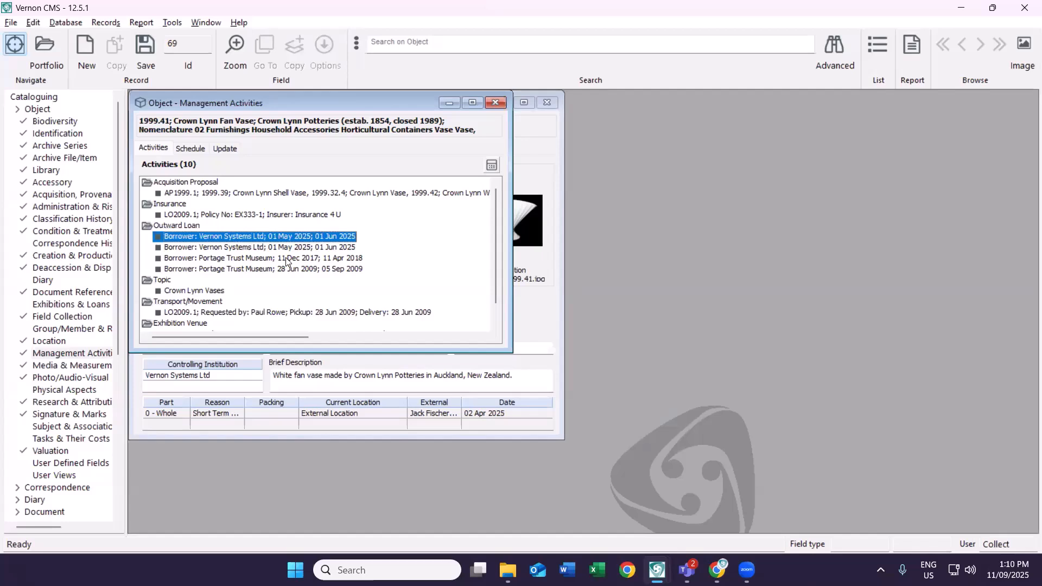
Open the Vernon Systems Ltd outward loan from the fan vase's activities, examine its details and procedural status, and close it.
{"action": "double_click", "coordinate": [247, 239]}
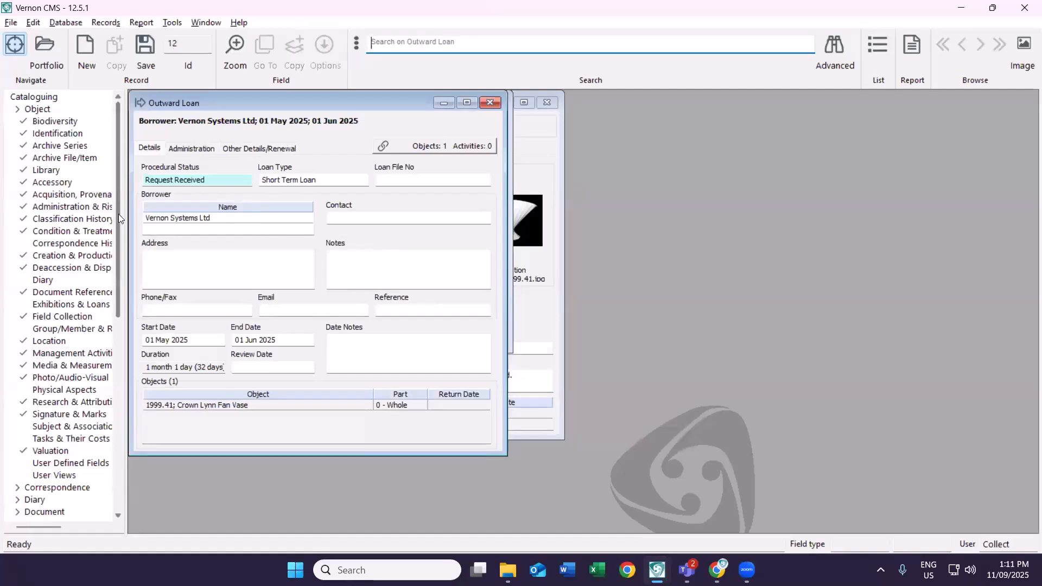
{"action": "scroll", "coordinate": [102, 304], "scroll_direction": "down", "scroll_amount": 6}
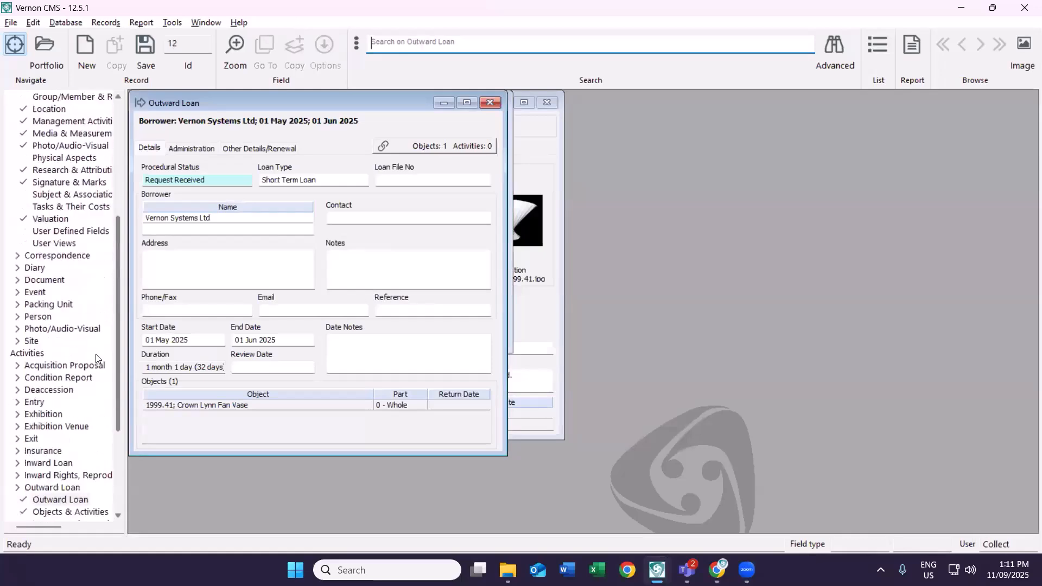
{"action": "scroll", "coordinate": [96, 358], "scroll_direction": "down", "scroll_amount": 4}
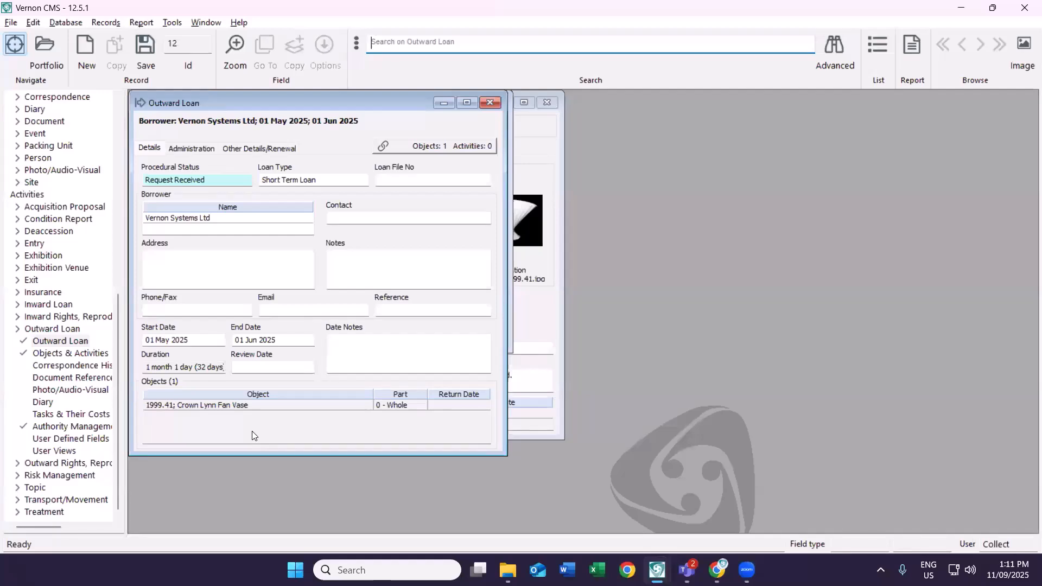
{"action": "left_click", "coordinate": [175, 181]}
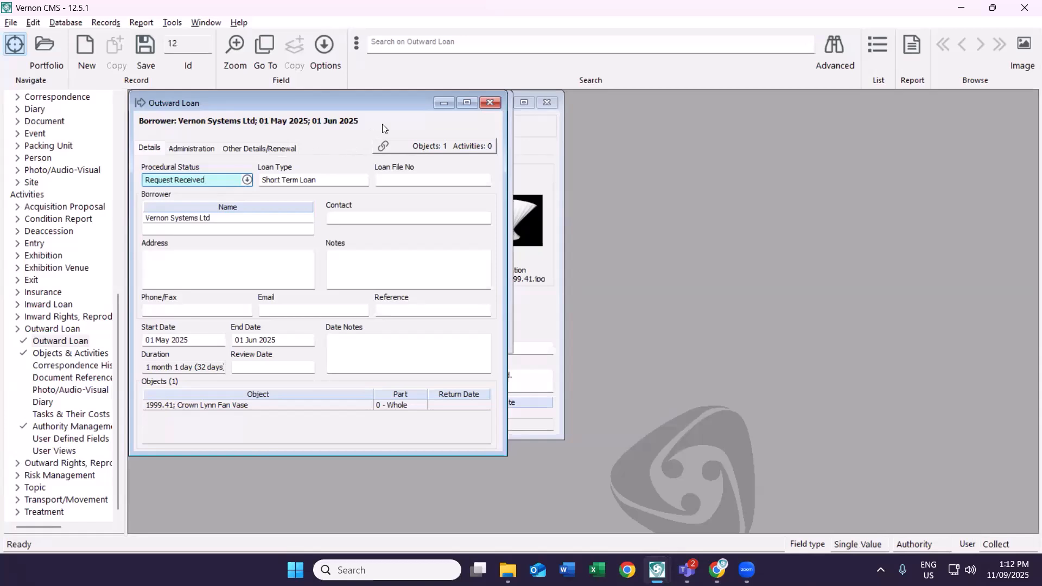
{"action": "key", "text": "Escape"}
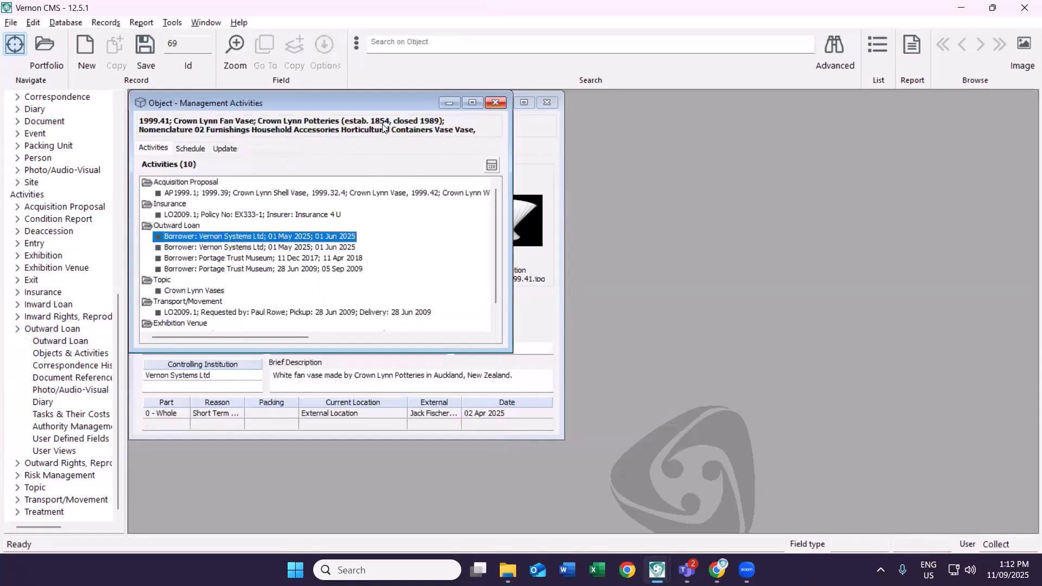
Open the Portage Trust Museum outward loan starting 28 Jun 2009, acknowledge the protection notice and examine its borrower details.
{"action": "double_click", "coordinate": [208, 270]}
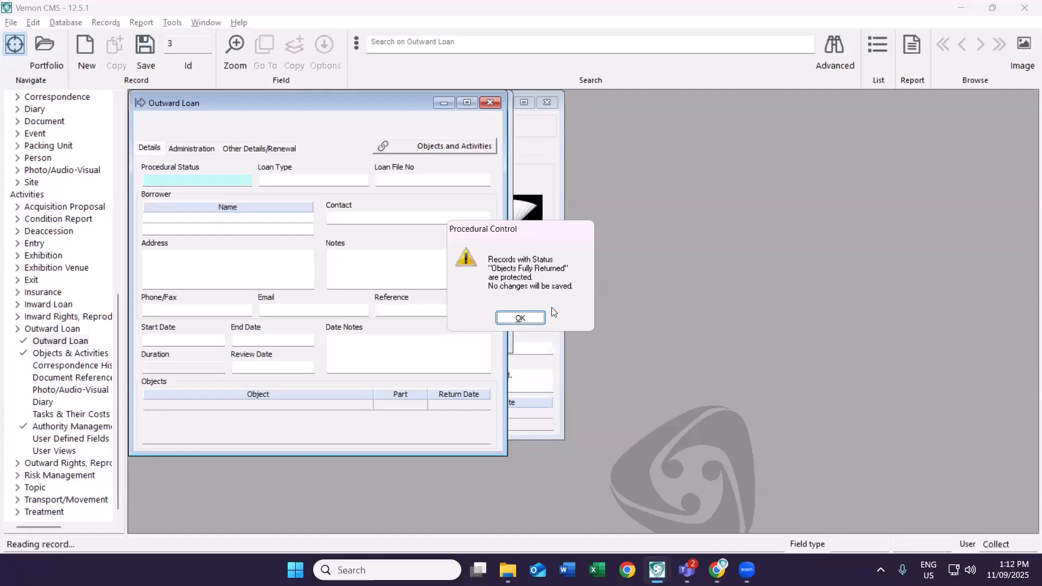
{"action": "left_click", "coordinate": [522, 318]}
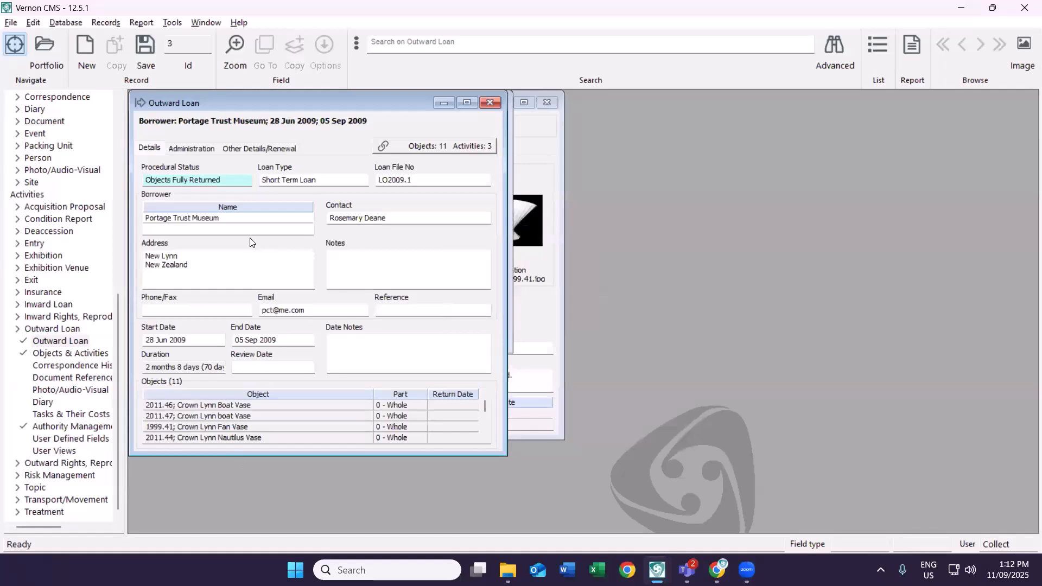
{"action": "left_click", "coordinate": [268, 220]}
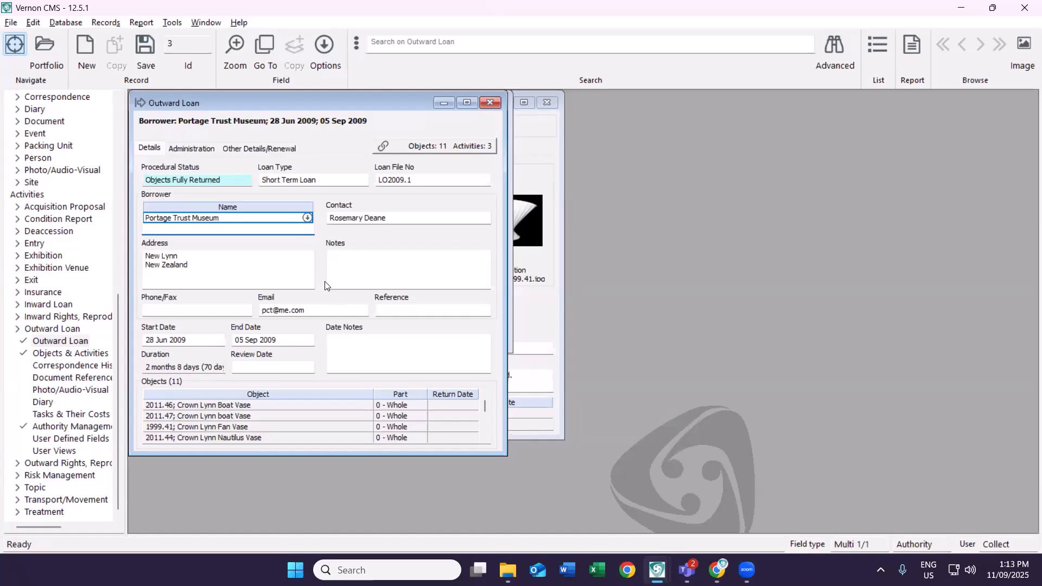
Review the objects and the linked insurance and transport/movement activities of the Portage Trust Museum loan, and return to its main record.
{"action": "left_click", "coordinate": [434, 146]}
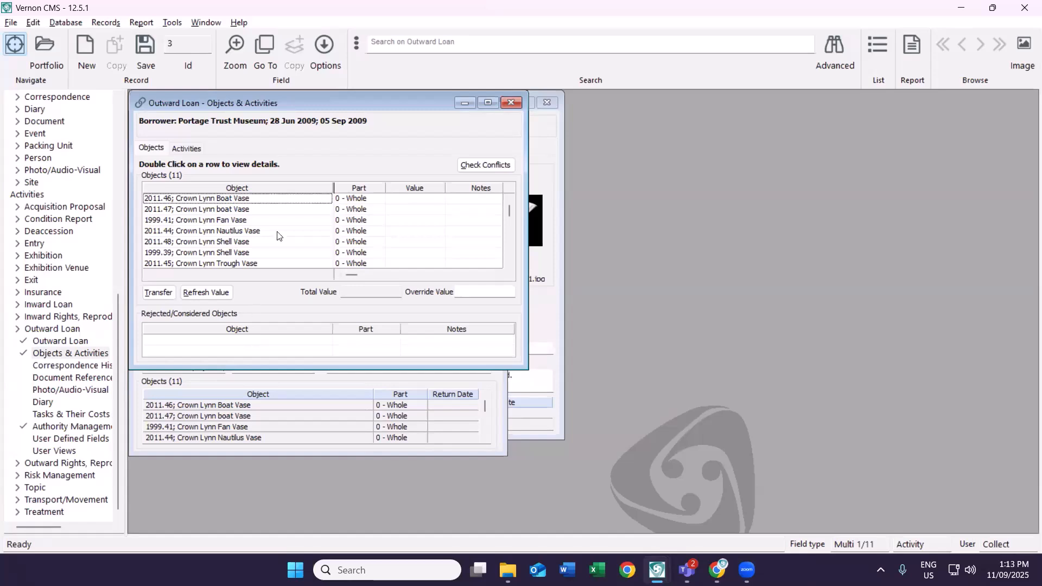
{"action": "left_click", "coordinate": [187, 152]}
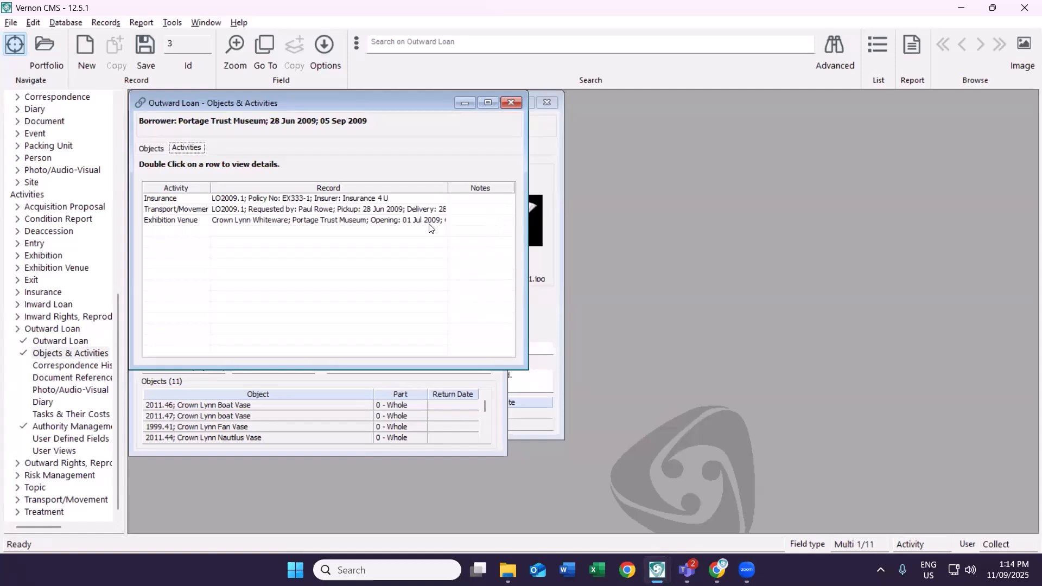
{"action": "left_click", "coordinate": [232, 199]}
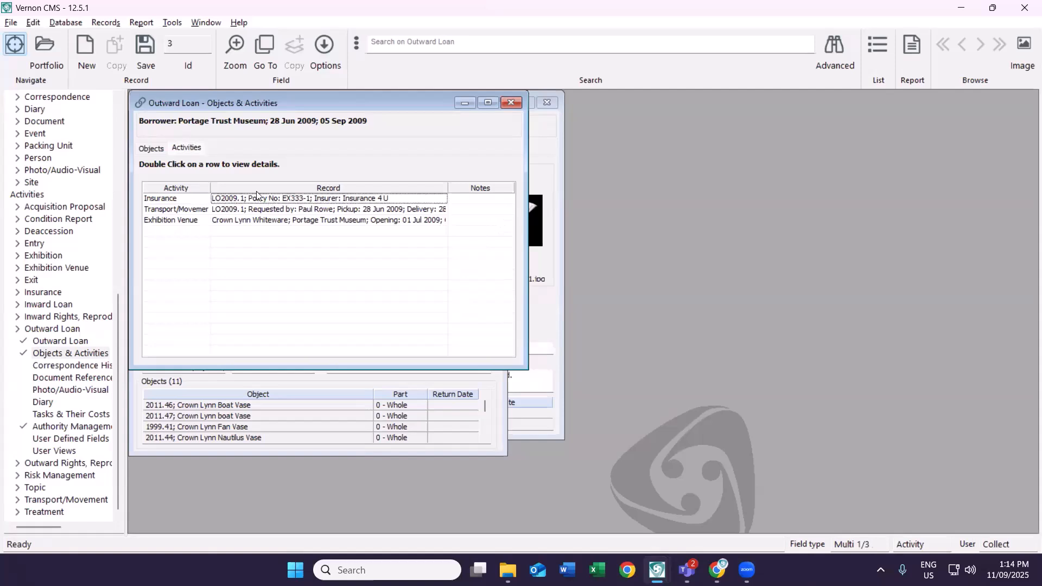
{"action": "left_click", "coordinate": [254, 210]}
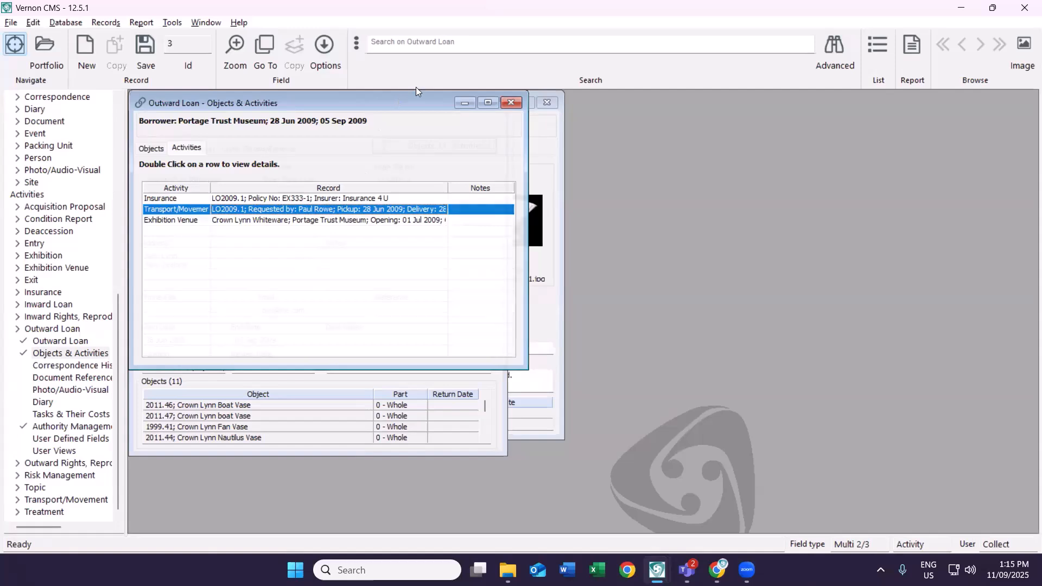
{"action": "left_click", "coordinate": [511, 103]}
{"action": "left_click_drag", "start_coordinate": [373, 104], "coordinate": [384, 109]}
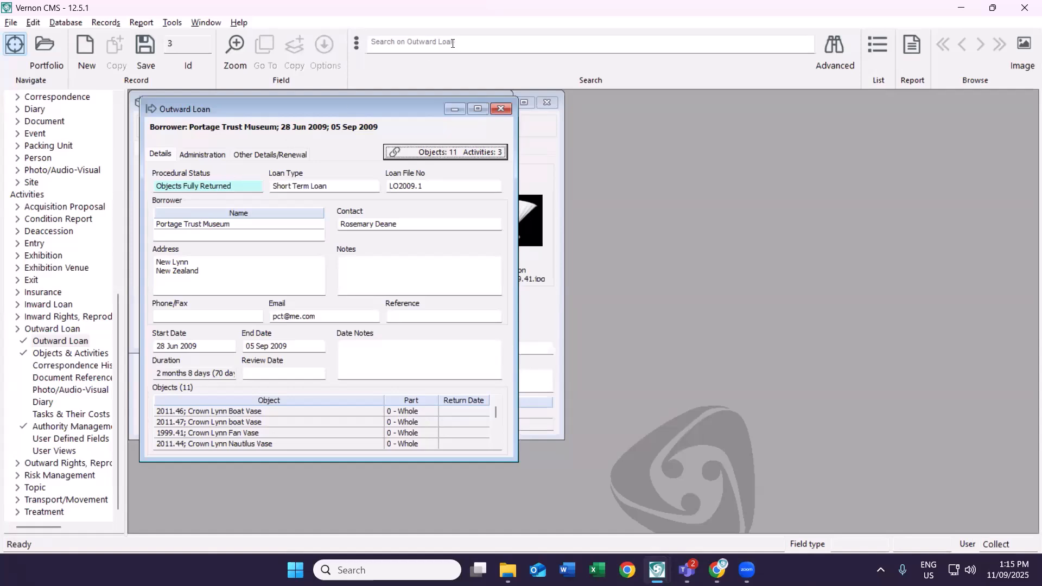
Open the Vernon Systems Ltd outward loan with system ID 12 from the most recently accessed records, without saving changes to the current loan.
{"action": "left_click", "coordinate": [9, 22]}
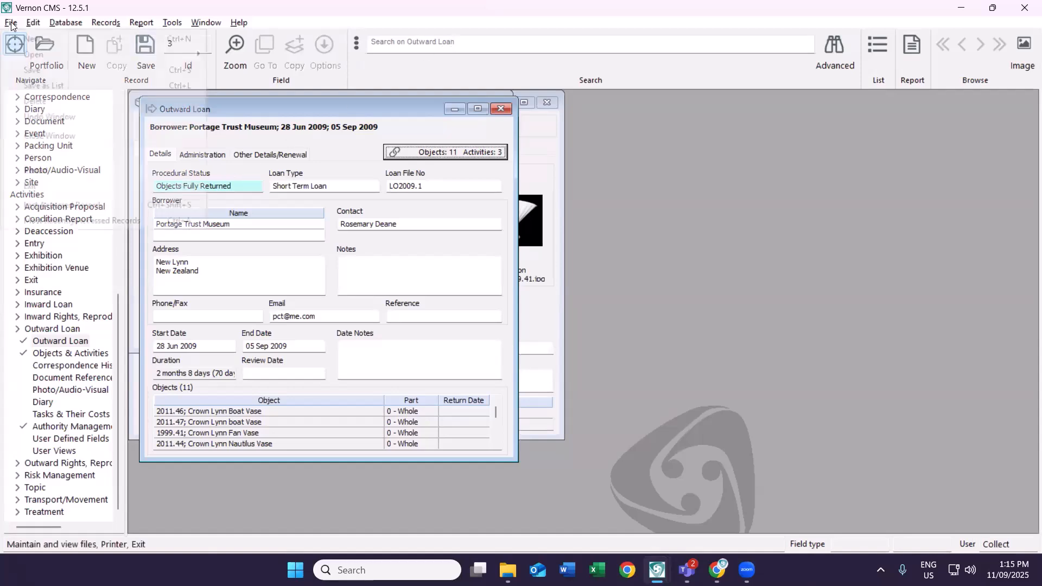
{"action": "left_click", "coordinate": [119, 225]}
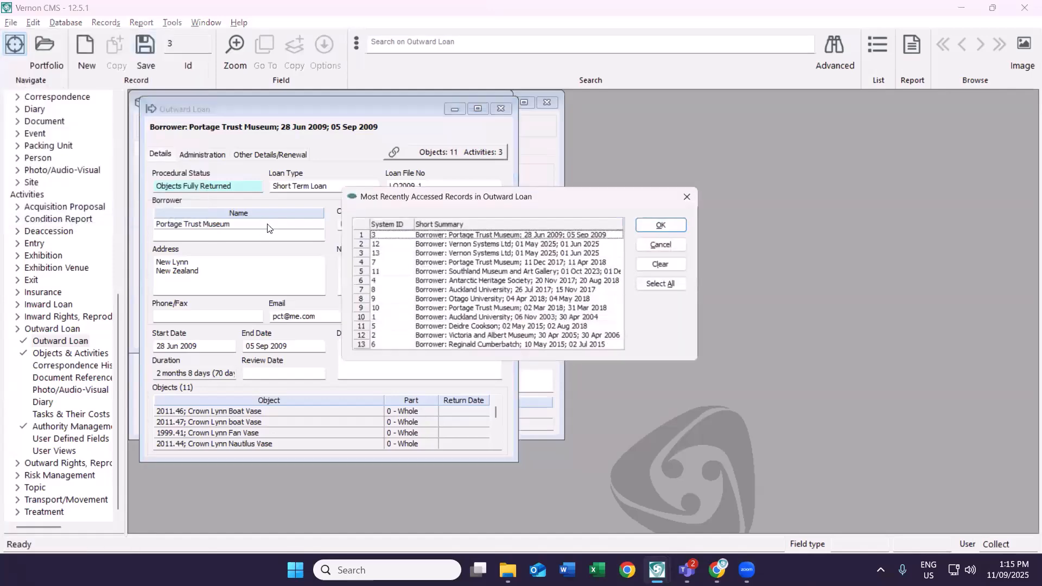
{"action": "left_click", "coordinate": [460, 247]}
{"action": "left_click", "coordinate": [668, 224]}
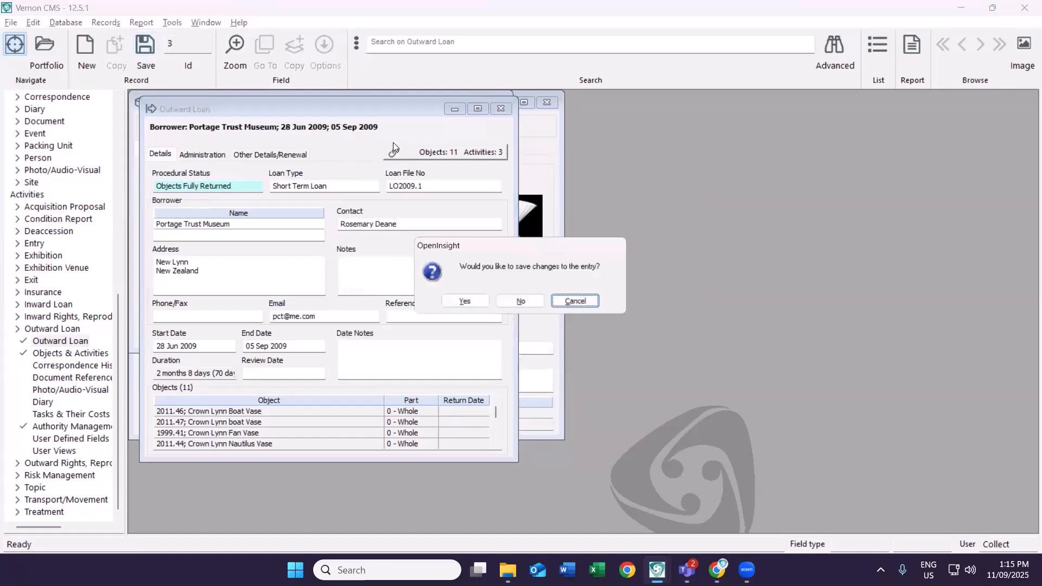
{"action": "left_click", "coordinate": [521, 302]}
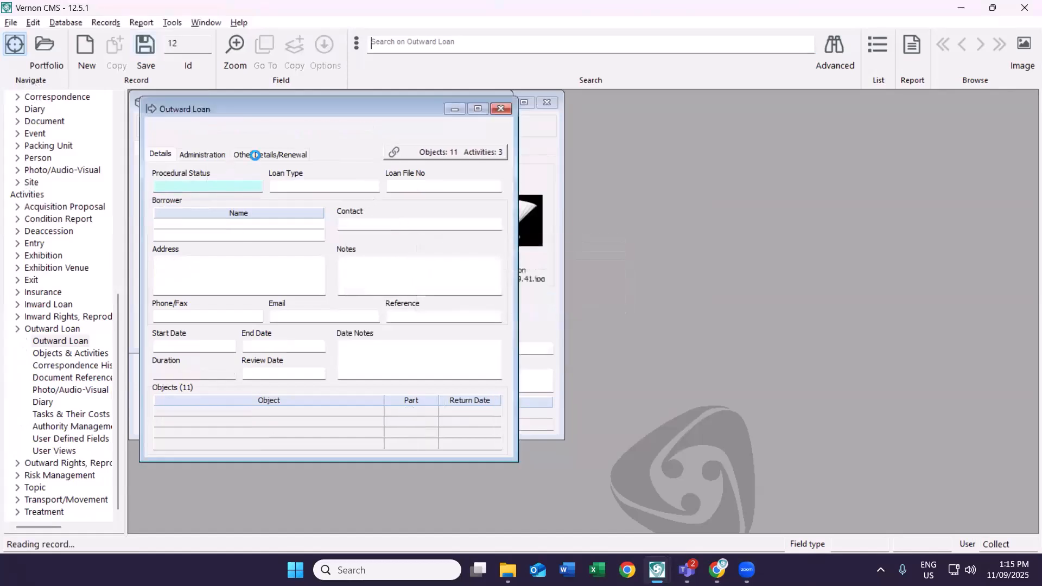
Set the procedural status of the Vernon Systems Ltd outward loan to Request Approved.
{"action": "left_click", "coordinate": [239, 188]}
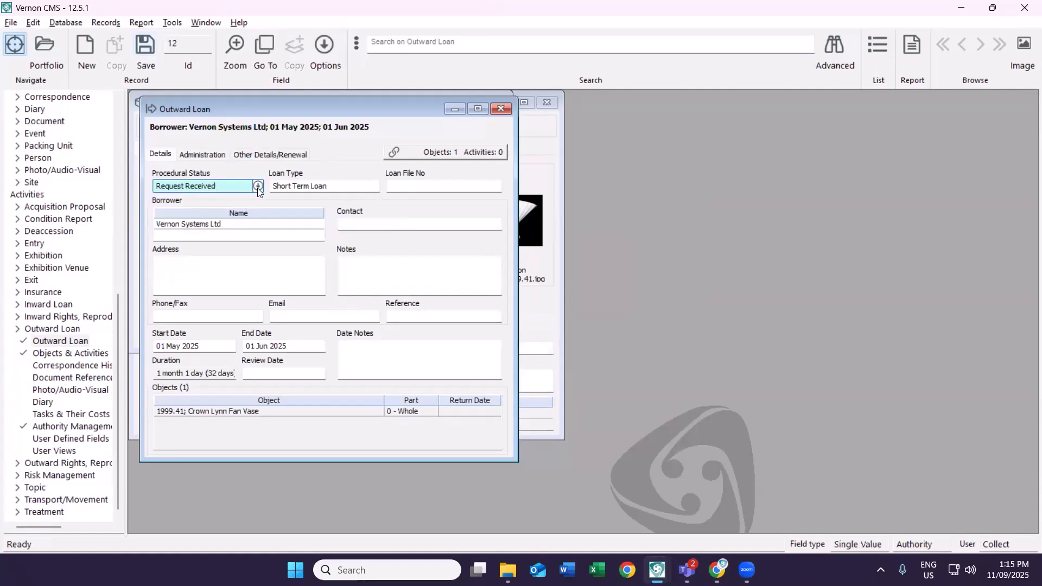
{"action": "left_click", "coordinate": [258, 188]}
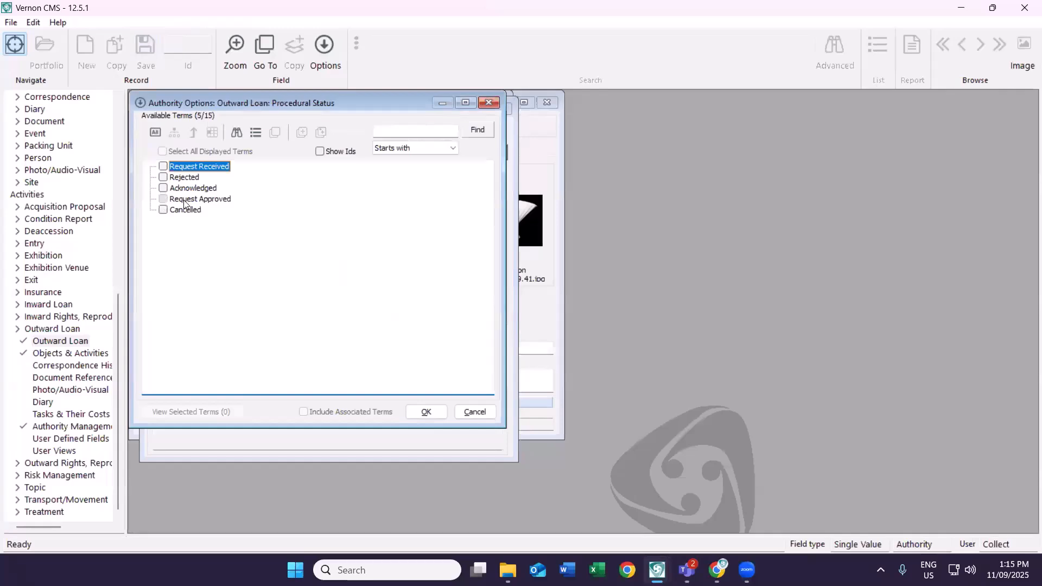
{"action": "left_click", "coordinate": [163, 199]}
{"action": "left_click", "coordinate": [426, 412]}
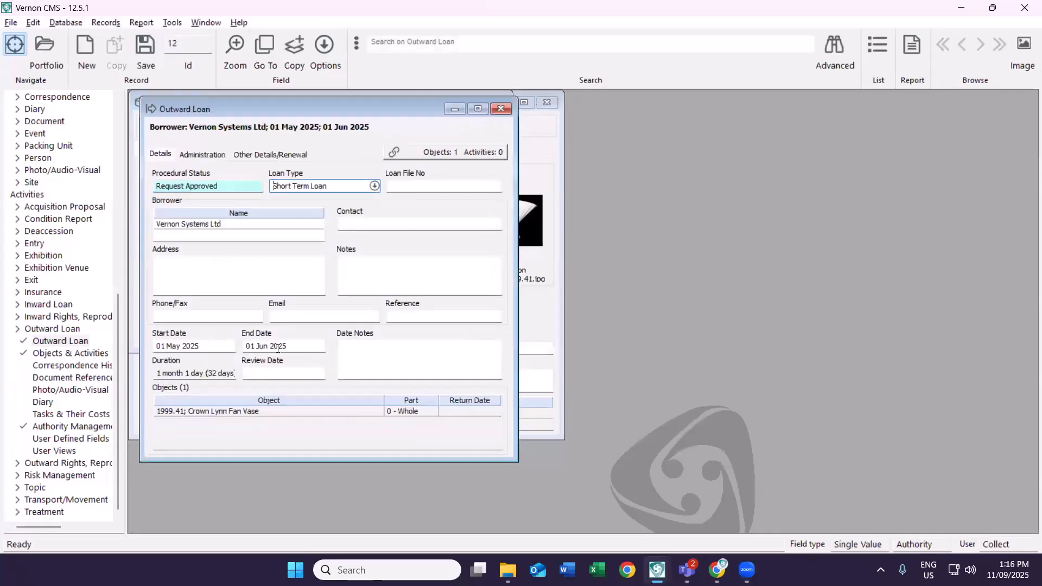
Try to change the loan's start date to 01 Nov 2025 and acknowledge the date validation messages.
{"action": "left_click", "coordinate": [320, 350]}
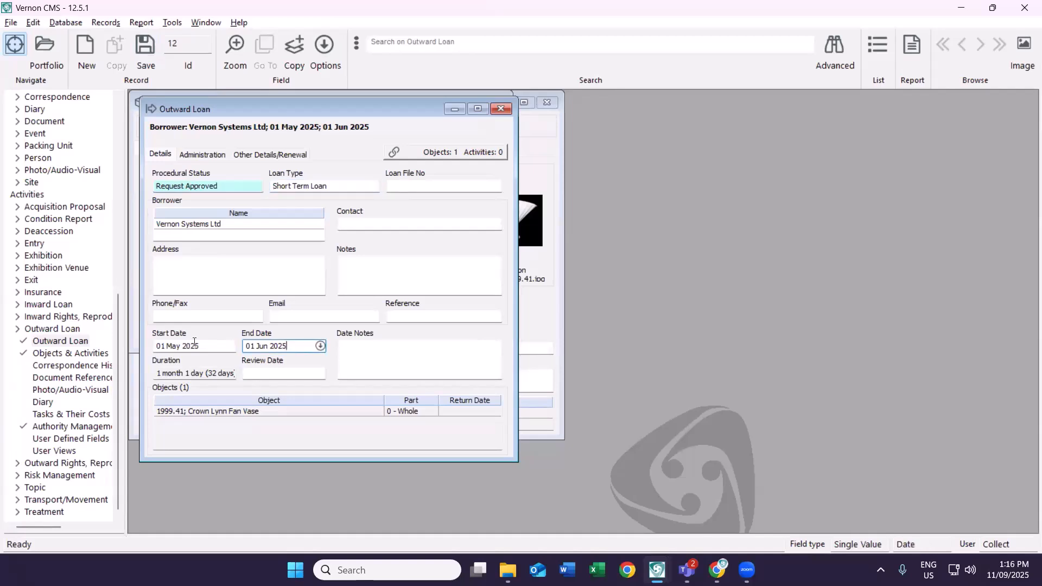
{"action": "double_click", "coordinate": [173, 346]}
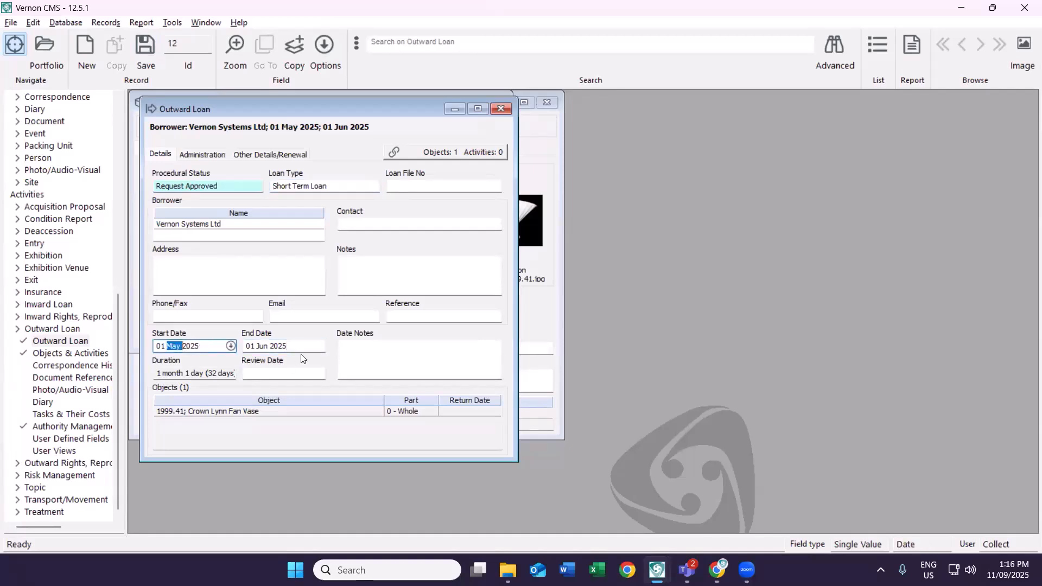
{"action": "type", "text": "Nov"}
{"action": "key", "text": "Tab"}
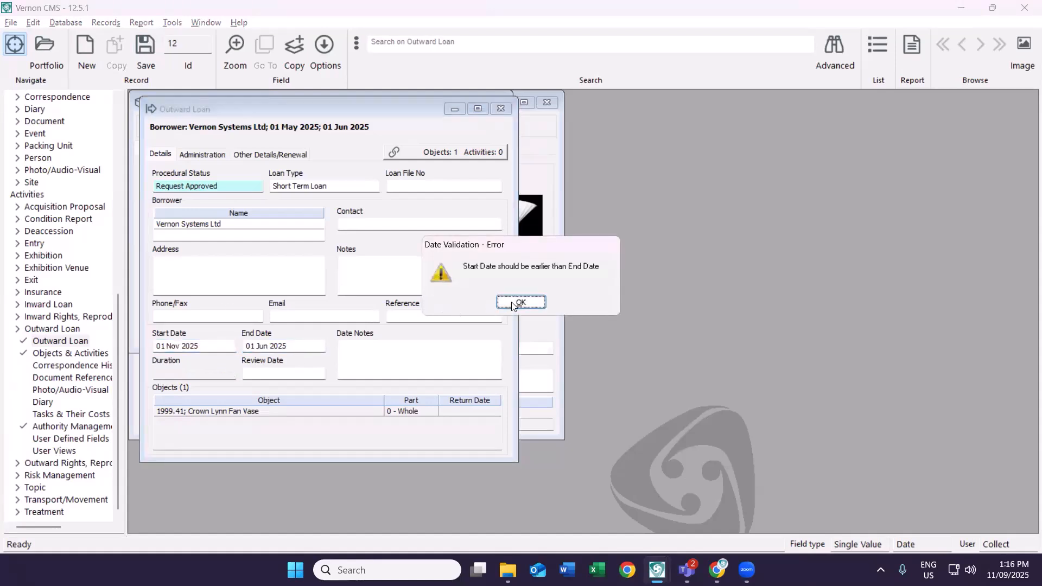
{"action": "left_click", "coordinate": [515, 303]}
{"action": "left_click", "coordinate": [264, 347]}
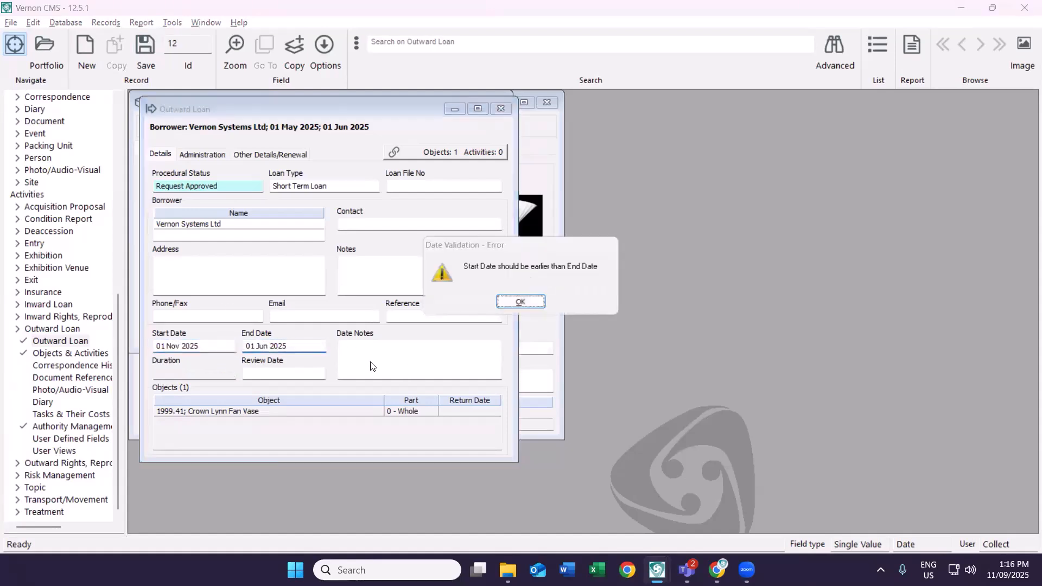
{"action": "left_click", "coordinate": [513, 302]}
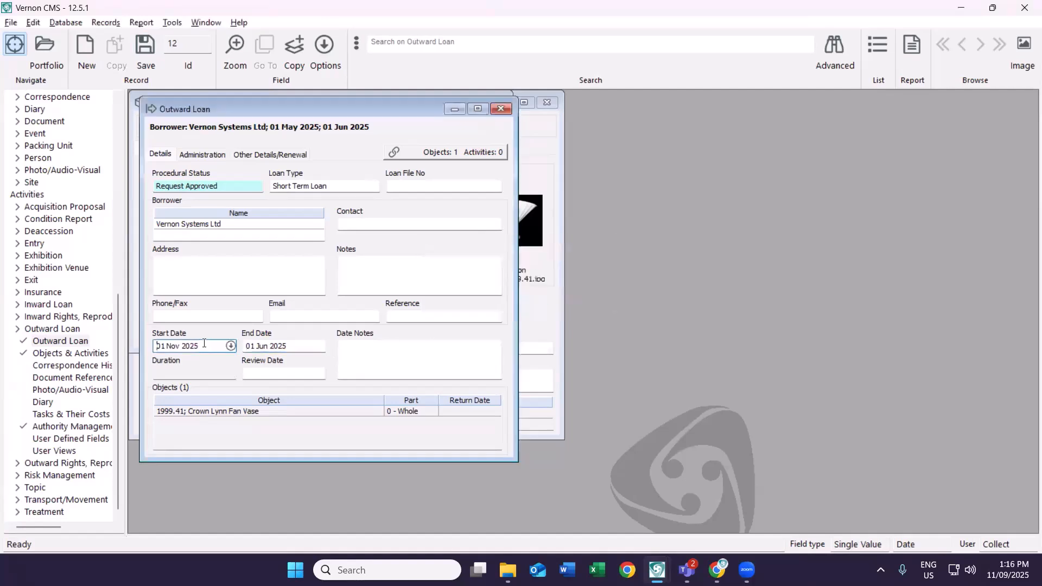
Clear the loan's start date, set the end date to 01 Dec 2025 and enter 01 Nov 2025 as the start date.
{"action": "left_click_drag", "start_coordinate": [181, 344], "coordinate": [156, 345]}
{"action": "key", "text": "BackSpace"}
{"action": "left_click", "coordinate": [262, 351]}
{"action": "double_click", "coordinate": [262, 350]}
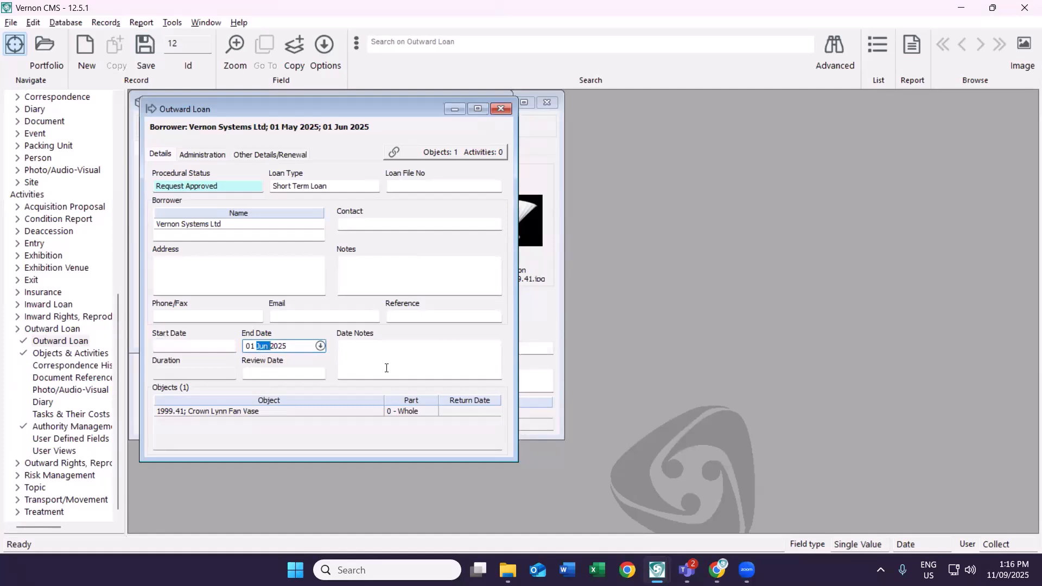
{"action": "type", "text": "Dec"}
{"action": "left_click", "coordinate": [219, 343]}
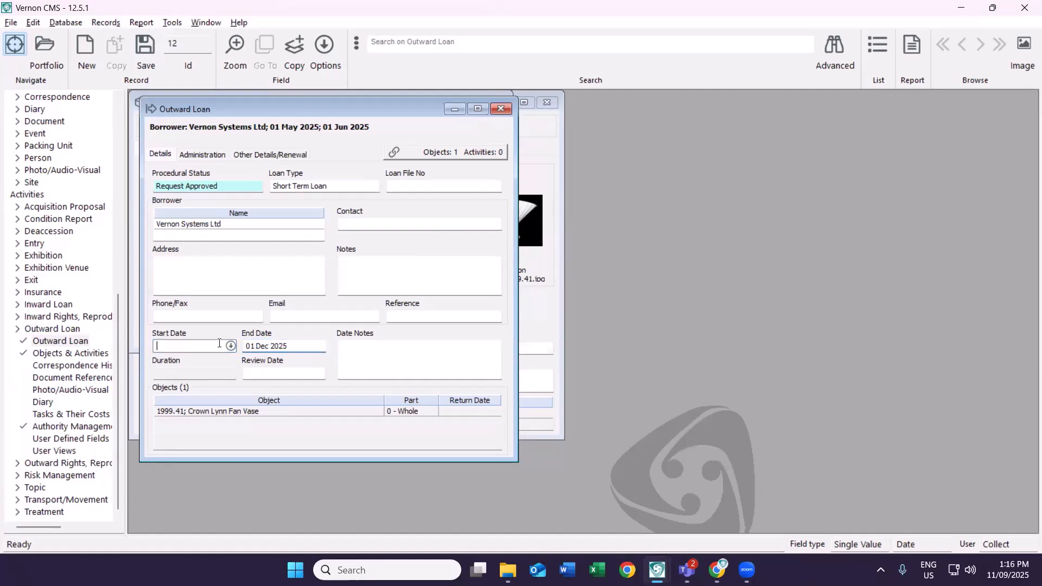
{"action": "type", "text": "1 nov 2025"}
{"action": "key", "text": "Tab"}
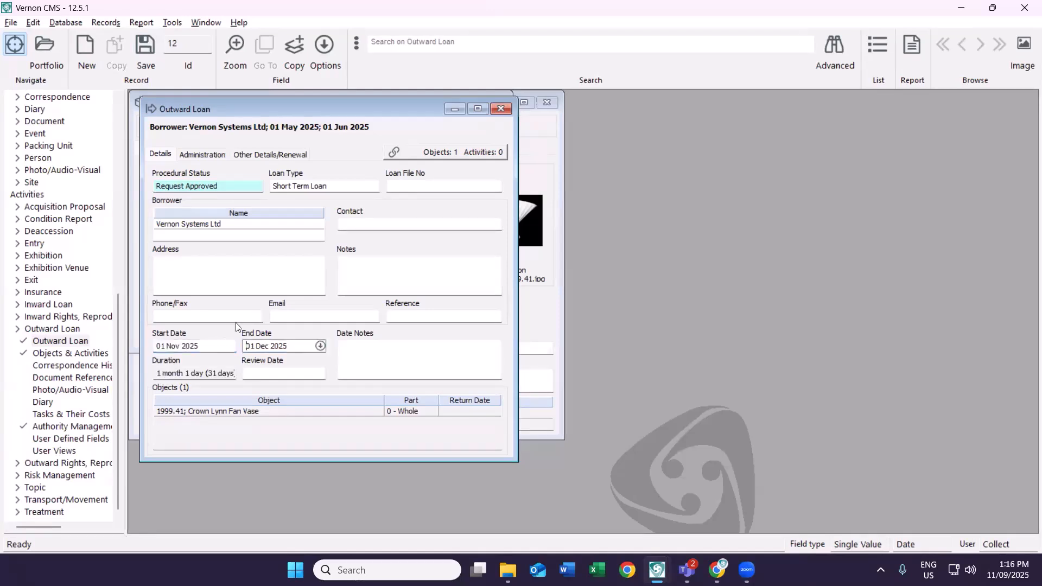
Save the loan, select Certificate for Insurance and Facilities Report among the tasks to schedule, and cancel the scheduling.
{"action": "left_click", "coordinate": [158, 52]}
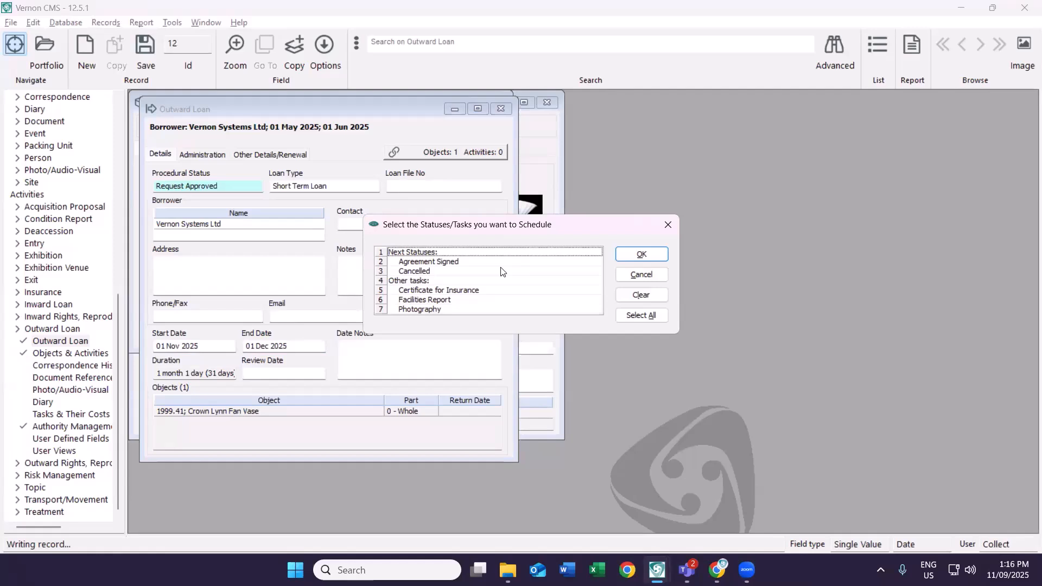
{"action": "left_click", "coordinate": [438, 290]}
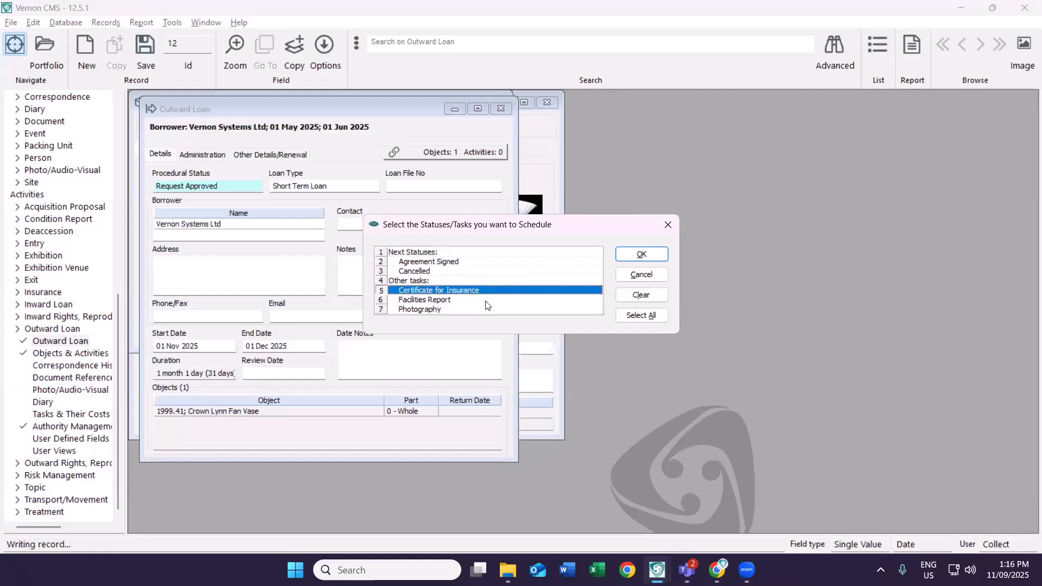
{"action": "left_click", "coordinate": [447, 301]}
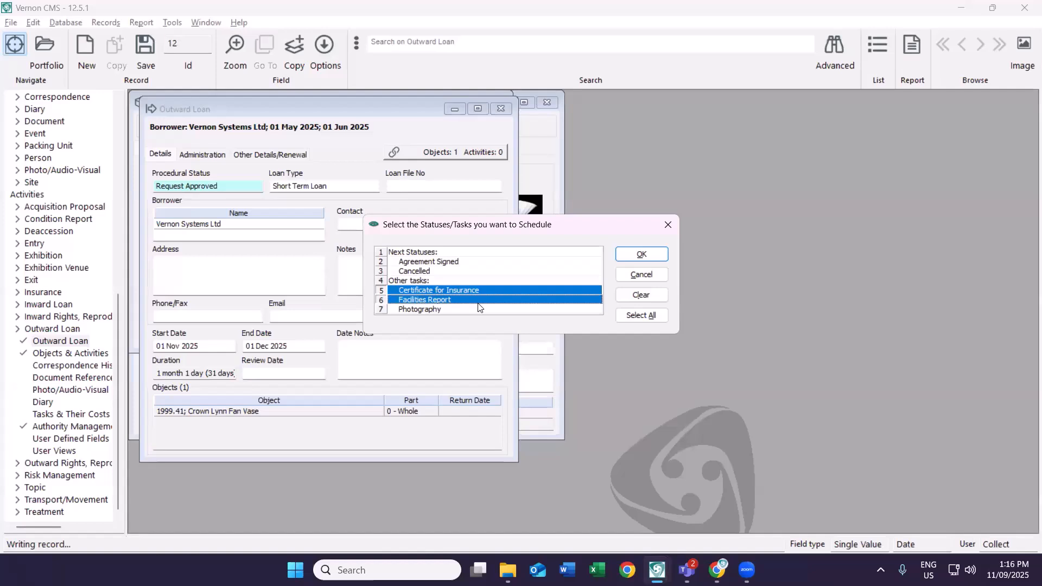
{"action": "left_click", "coordinate": [641, 274]}
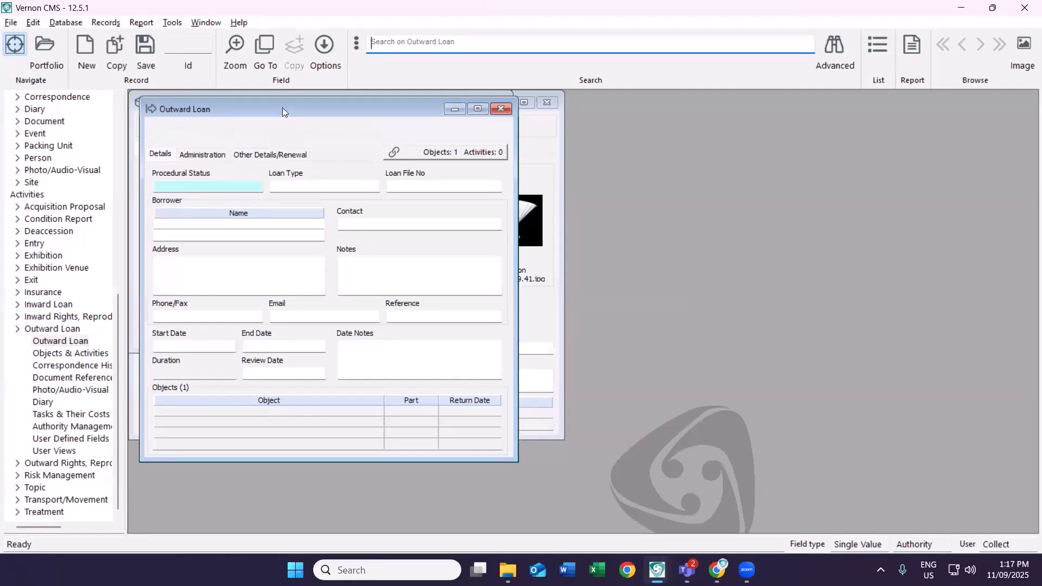
Run an advanced search for outward loans whose procedural status is Objects Fully Despatched or Renewal Approved.
{"action": "left_click_drag", "start_coordinate": [289, 108], "coordinate": [296, 118]}
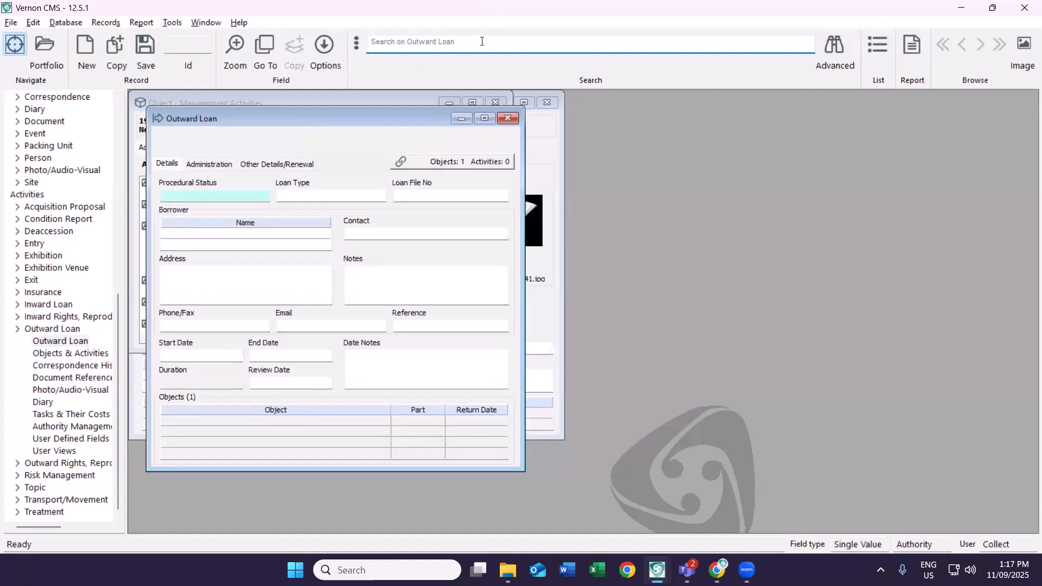
{"action": "left_click", "coordinate": [834, 48]}
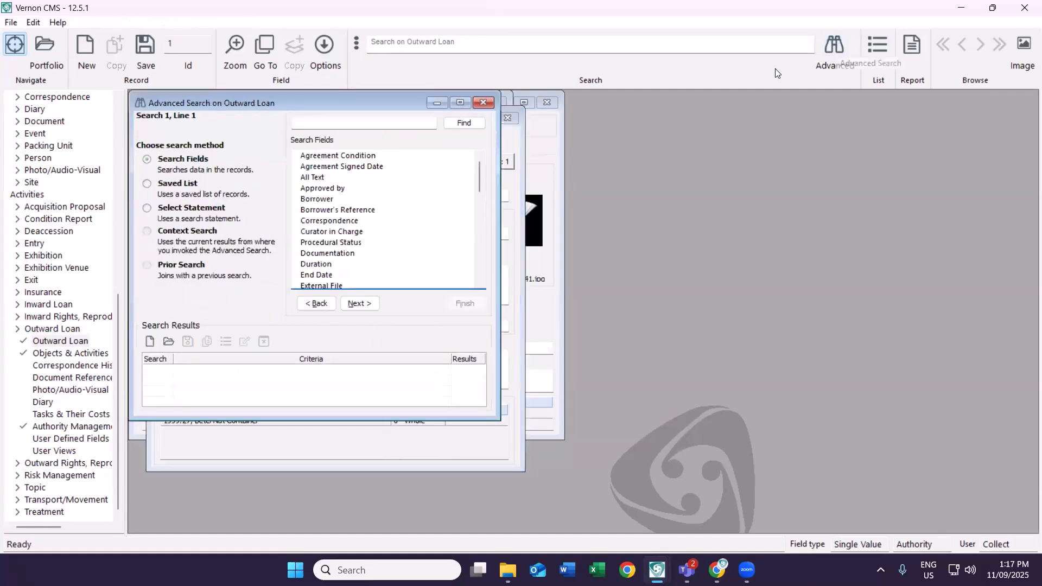
{"action": "double_click", "coordinate": [324, 243]}
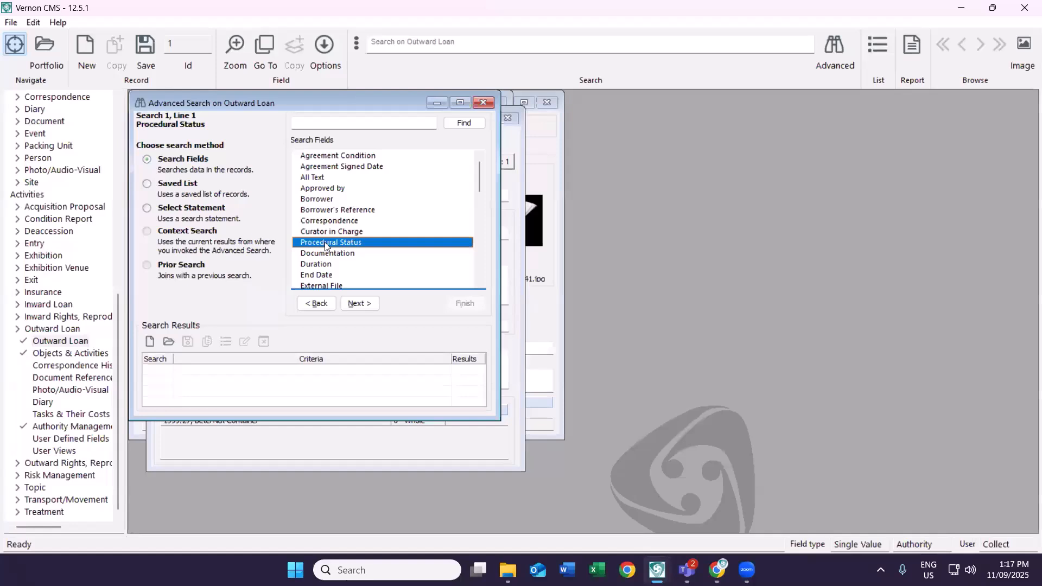
{"action": "left_click", "coordinate": [326, 43]}
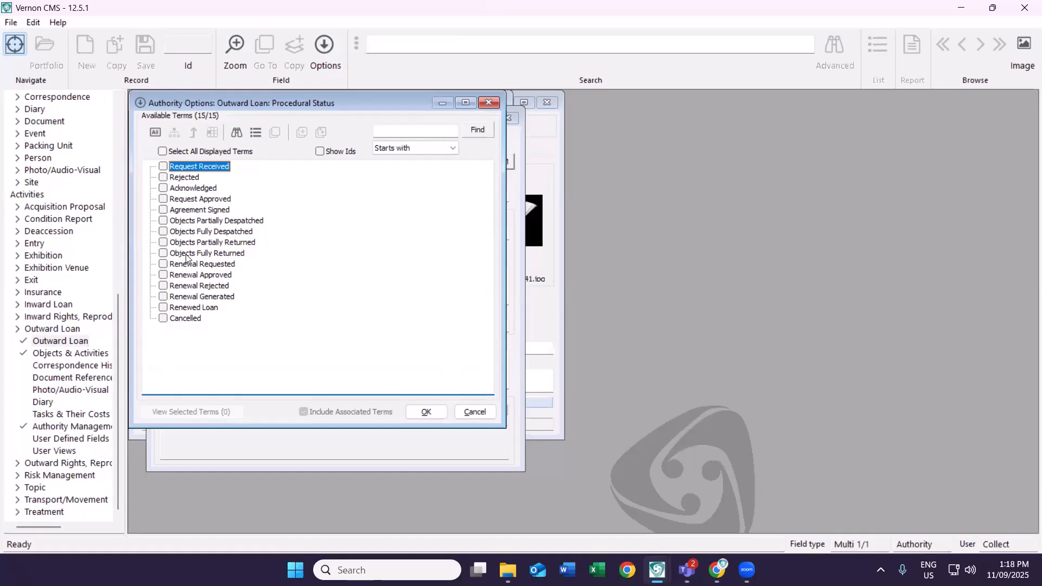
{"action": "left_click", "coordinate": [163, 232]}
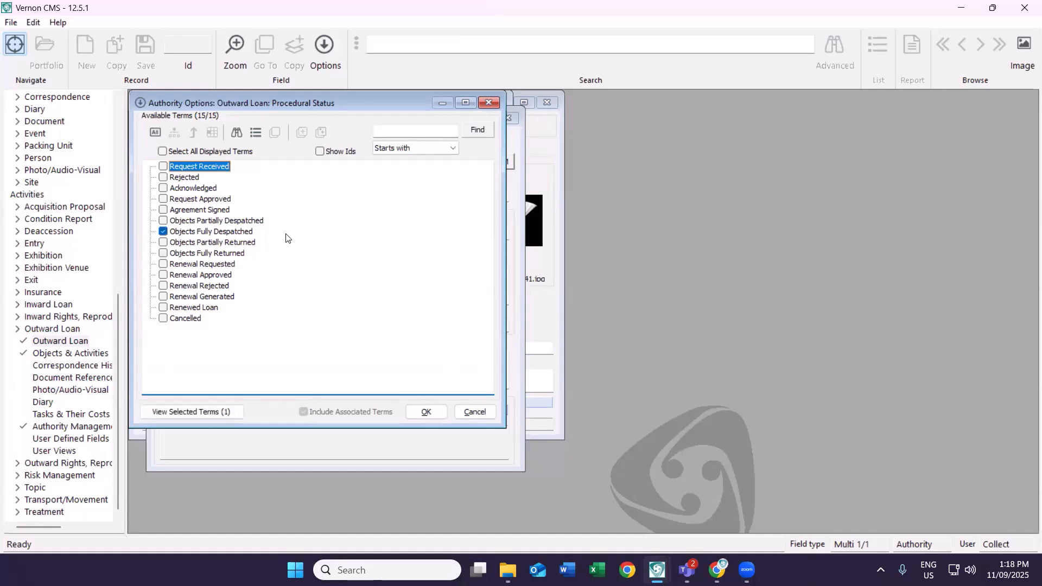
{"action": "left_click", "coordinate": [162, 275]}
{"action": "left_click", "coordinate": [427, 412]}
{"action": "left_click", "coordinate": [355, 304]}
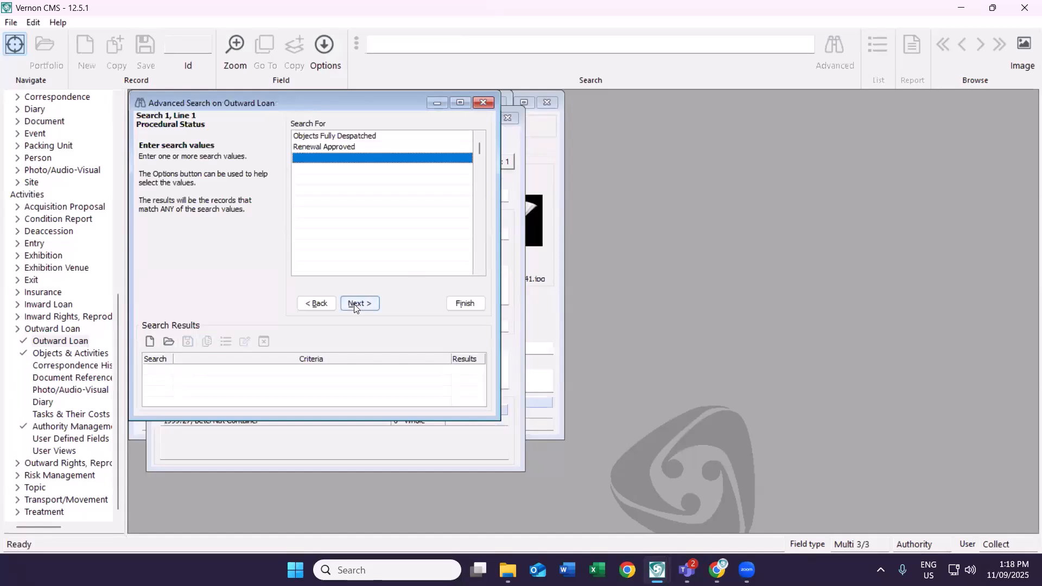
{"action": "left_click", "coordinate": [465, 303]}
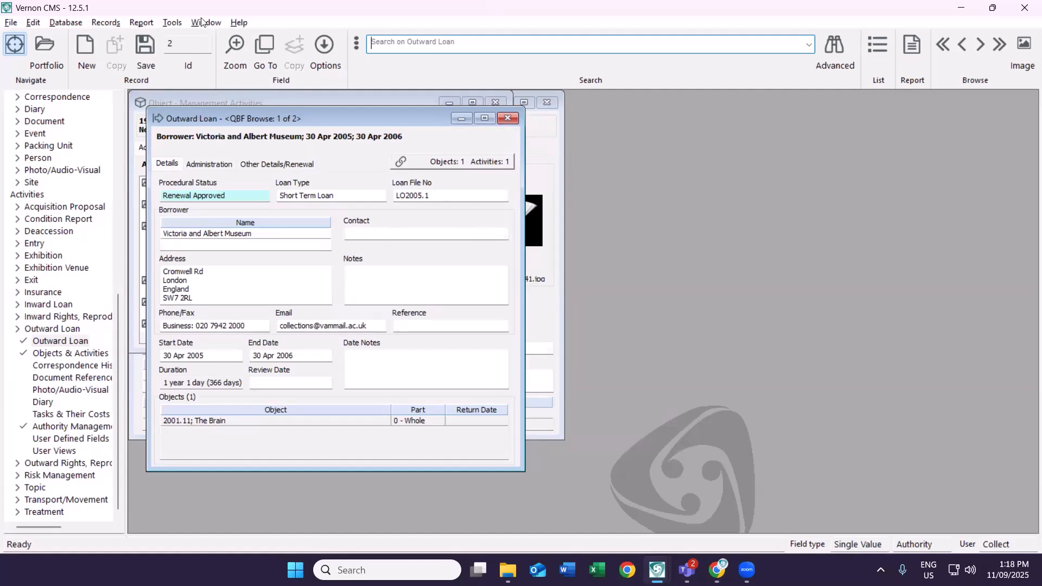
Renew the current Victoria and Albert Museum outward loan with the Outward Loan Renew tool.
{"action": "left_click", "coordinate": [169, 22]}
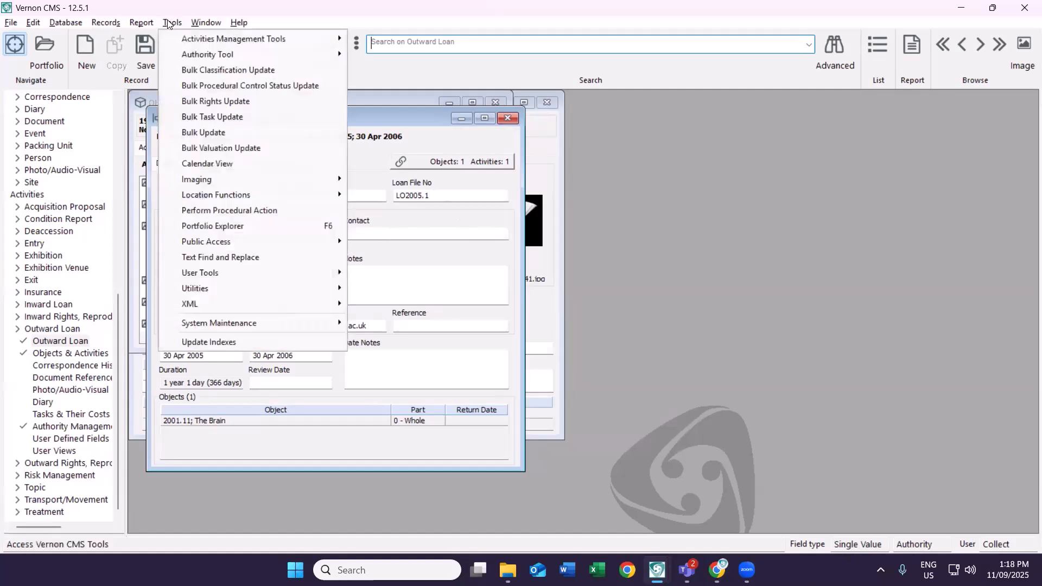
{"action": "mouse_move", "coordinate": [207, 41]}
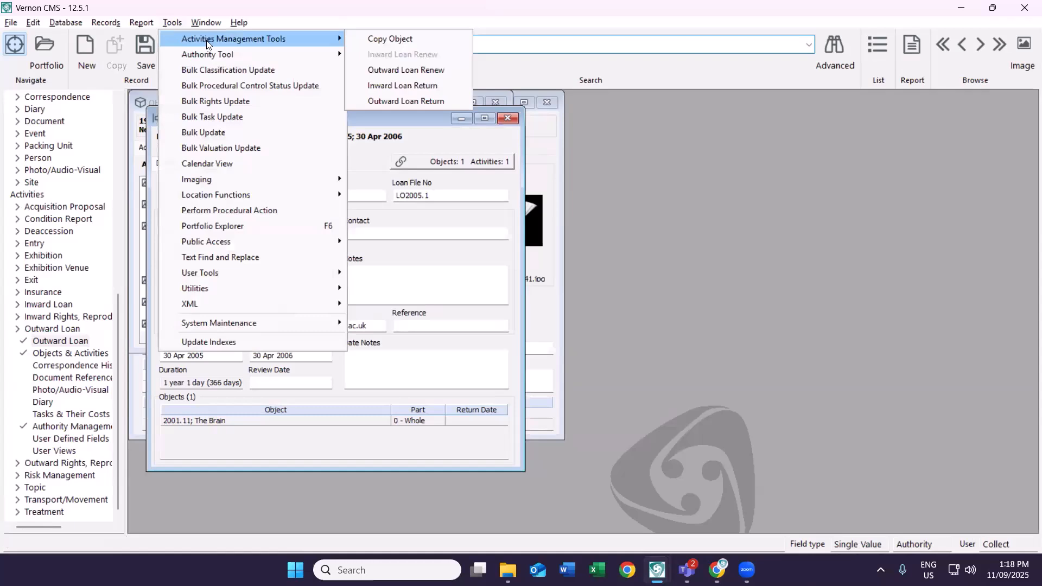
{"action": "left_click", "coordinate": [445, 71]}
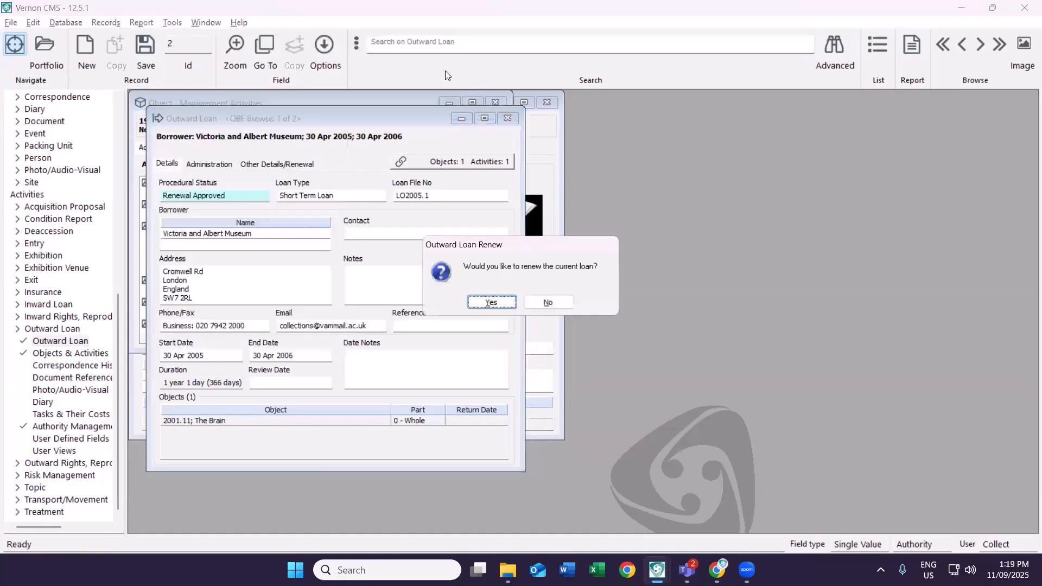
{"action": "left_click", "coordinate": [490, 302]}
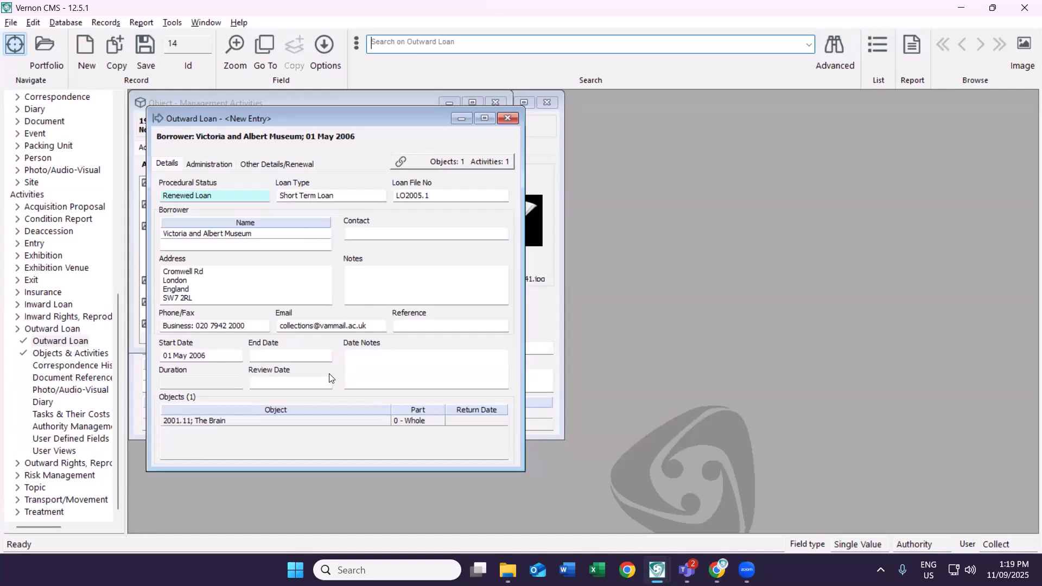
Set the renewed loan's start date to today, 11 Sep 2025, and its end date to 10 Jul 2026.
{"action": "left_click", "coordinate": [190, 355]}
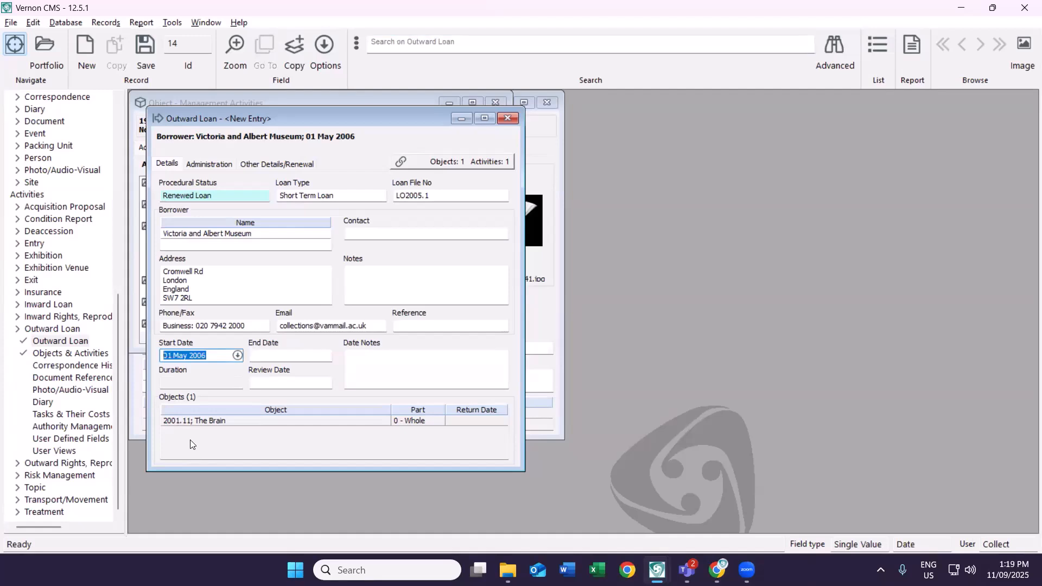
{"action": "type", "text": "t"}
{"action": "key", "text": "Tab"}
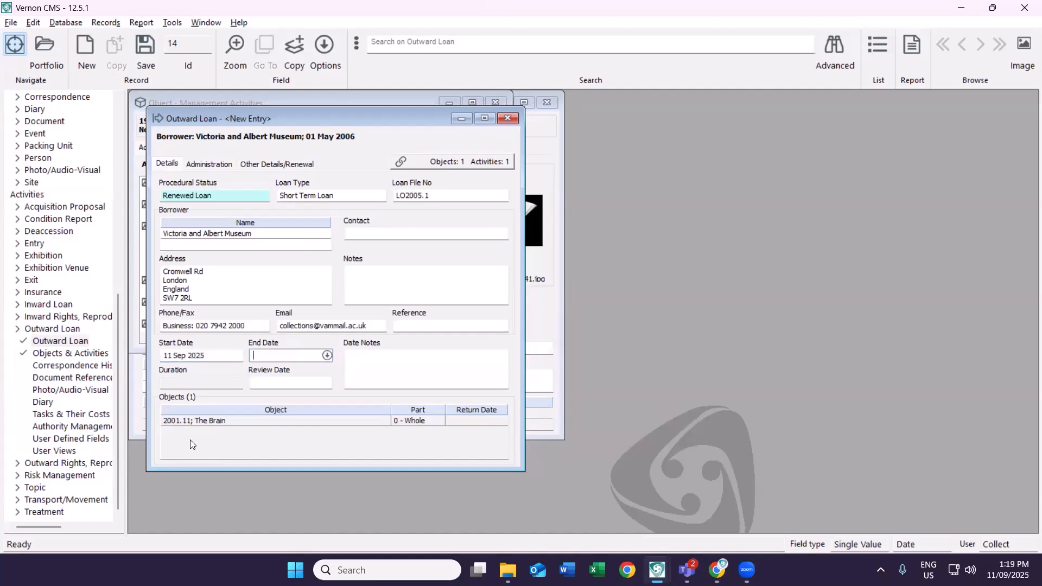
{"action": "type", "text": "10 jul 2026"}
{"action": "key", "text": "Tab"}
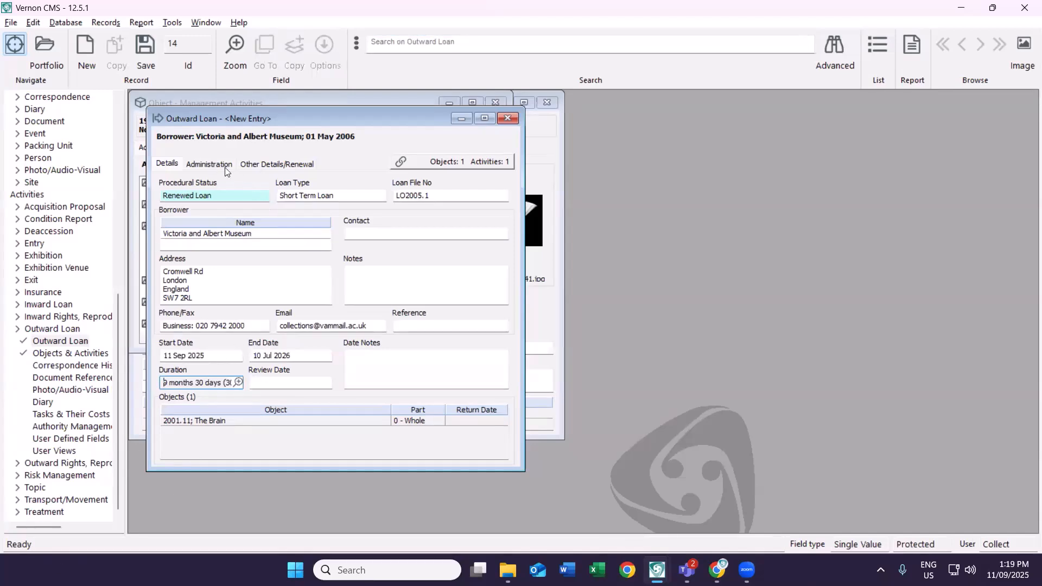
Review the renewed loan's administration details, save it without scheduling any statuses or tasks, and close the outward loan window.
{"action": "left_click", "coordinate": [211, 163]}
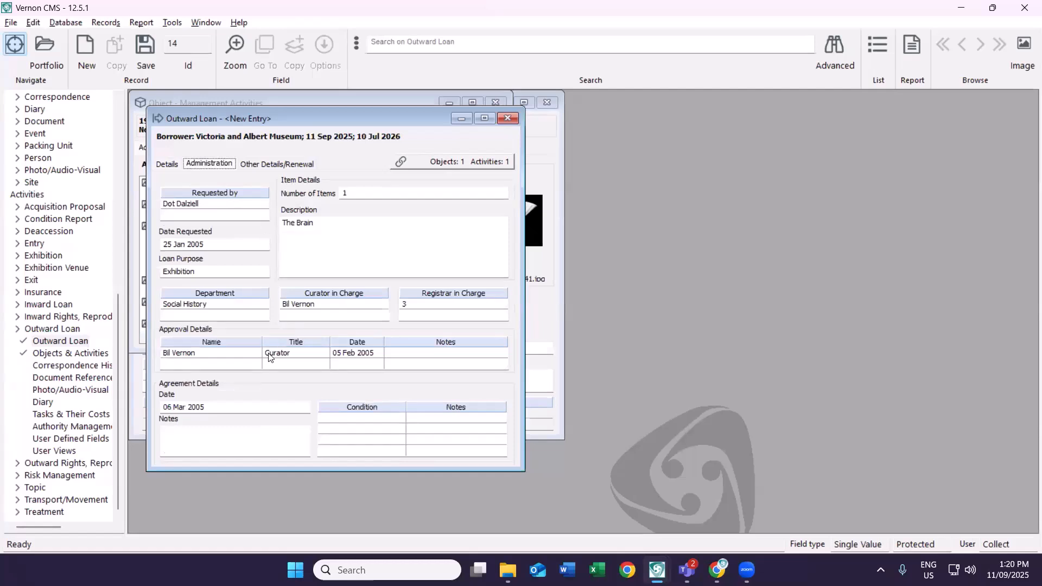
{"action": "left_click", "coordinate": [145, 49]}
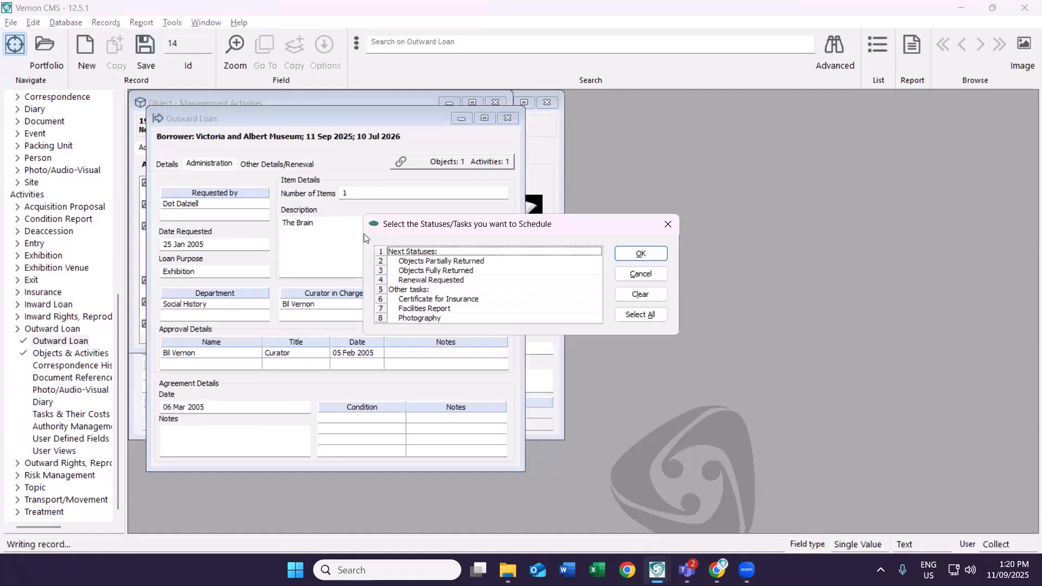
{"action": "left_click", "coordinate": [655, 255]}
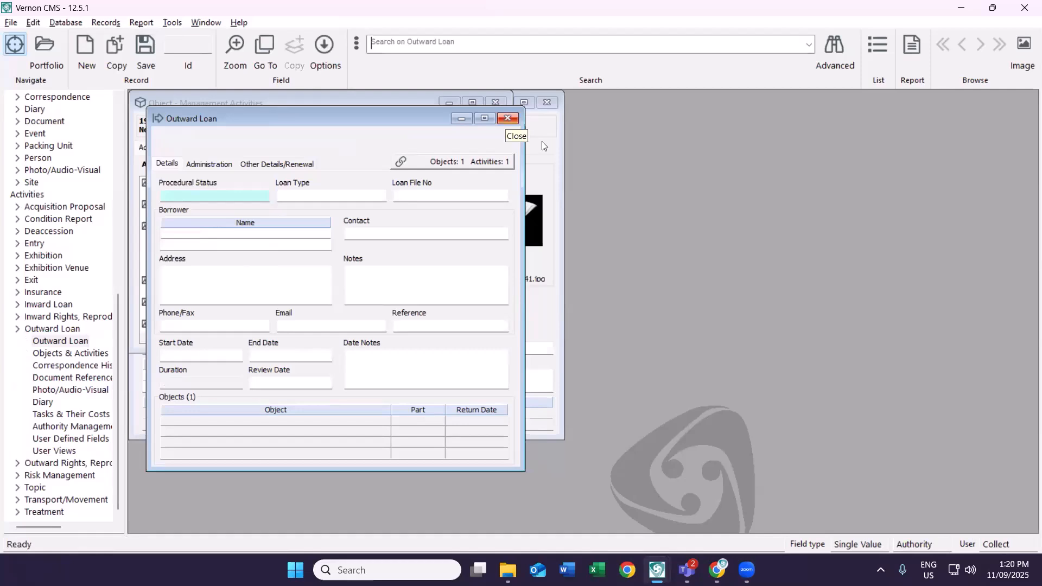
{"action": "left_click", "coordinate": [508, 118]}
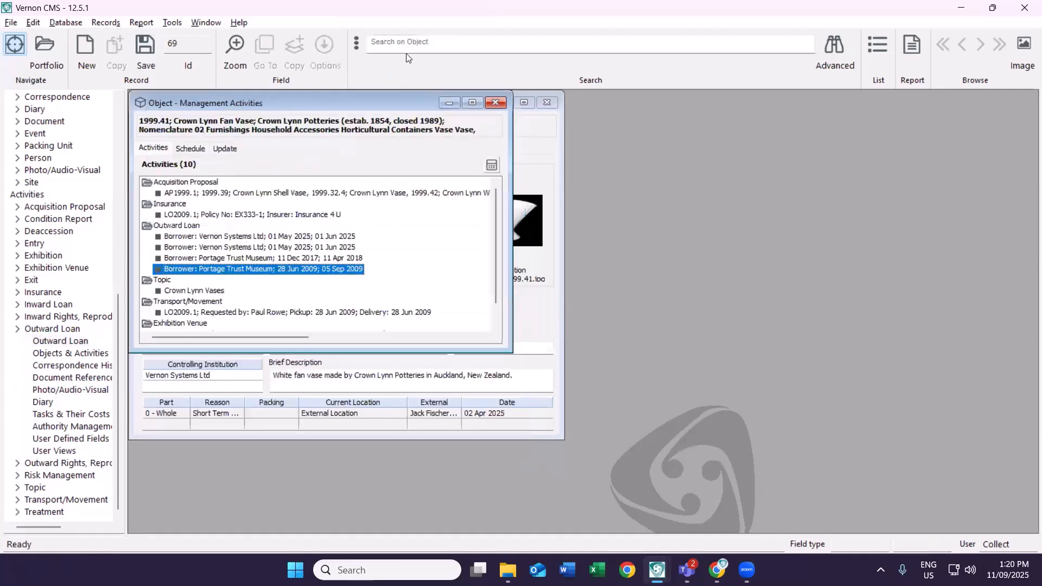
Search the object records for "brain" to view the management activities of The Brain.
{"action": "left_click", "coordinate": [421, 42]}
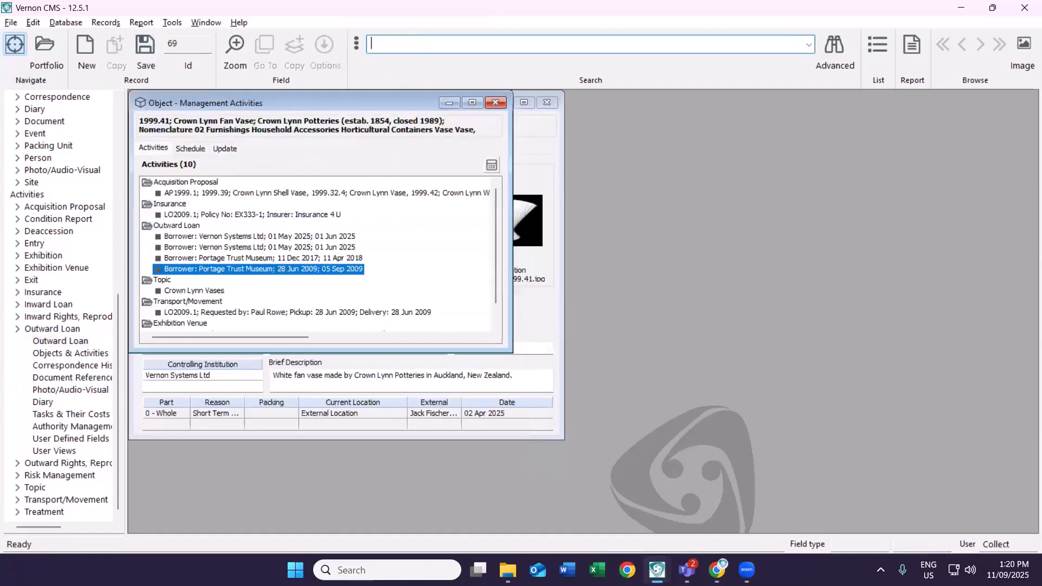
{"action": "type", "text": "brain"}
{"action": "key", "text": "Return"}
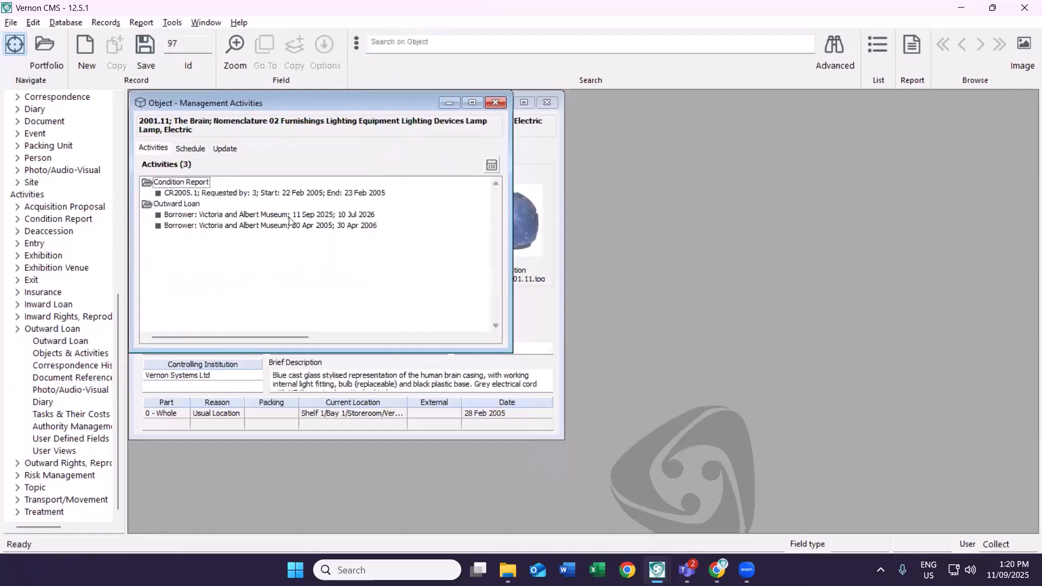
Compare the two Victoria and Albert Museum outward loans in The Brain's management activities, and close the activities window.
{"action": "left_click", "coordinate": [271, 215]}
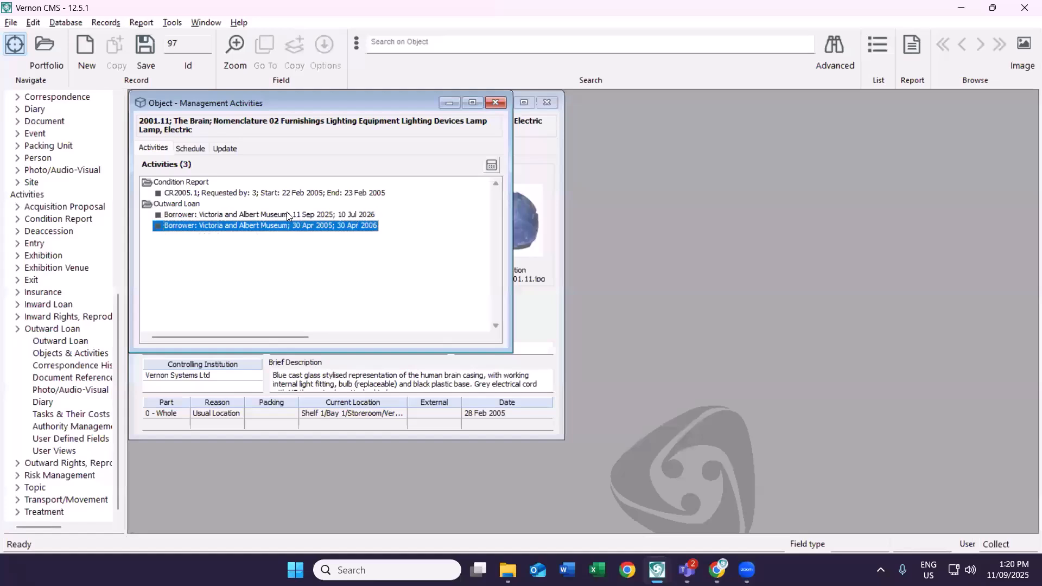
{"action": "left_click", "coordinate": [290, 223]}
{"action": "left_click", "coordinate": [495, 102]}
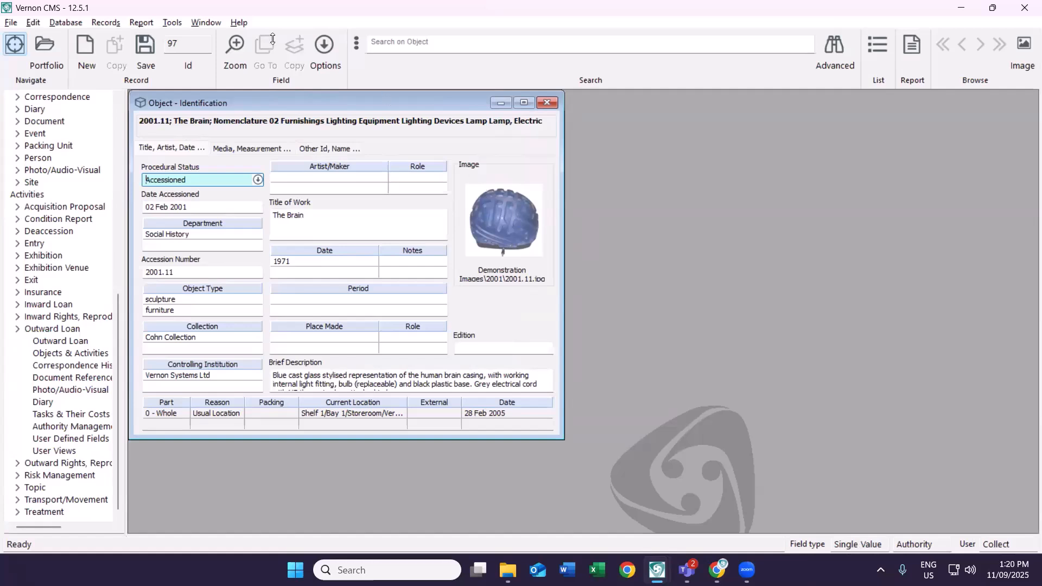
Review the Loan Renewal settings in the Activities Configuration, including the status options for an inward Renewed Loan, without changing the status.
{"action": "left_click", "coordinate": [172, 23]}
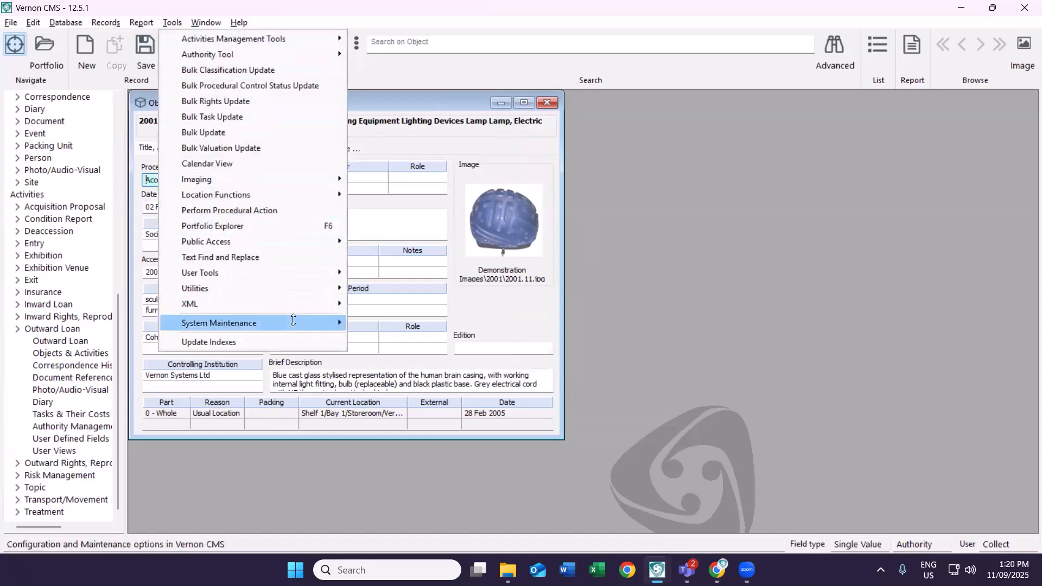
{"action": "mouse_move", "coordinate": [293, 320]}
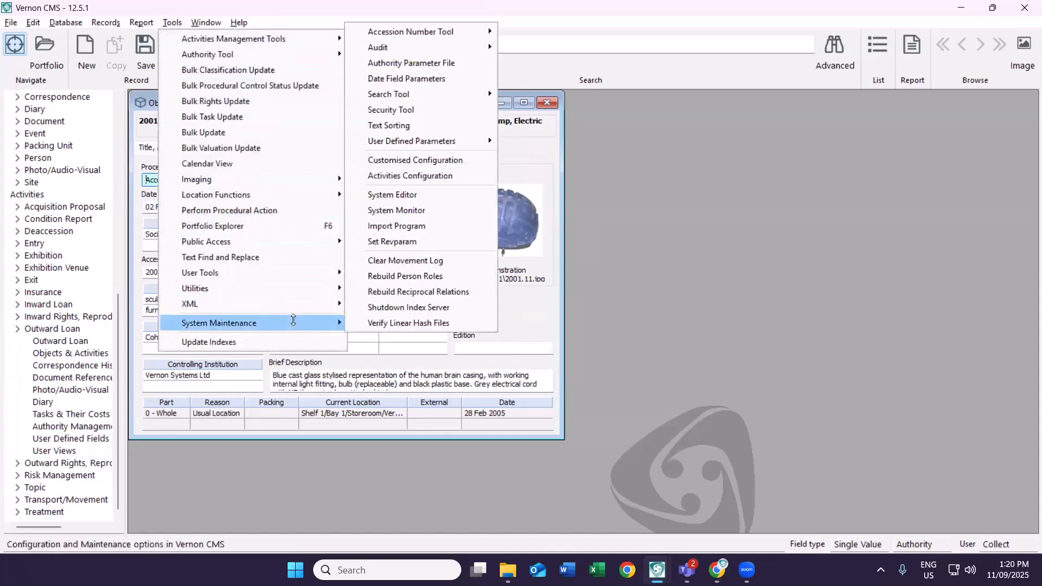
{"action": "left_click", "coordinate": [457, 176]}
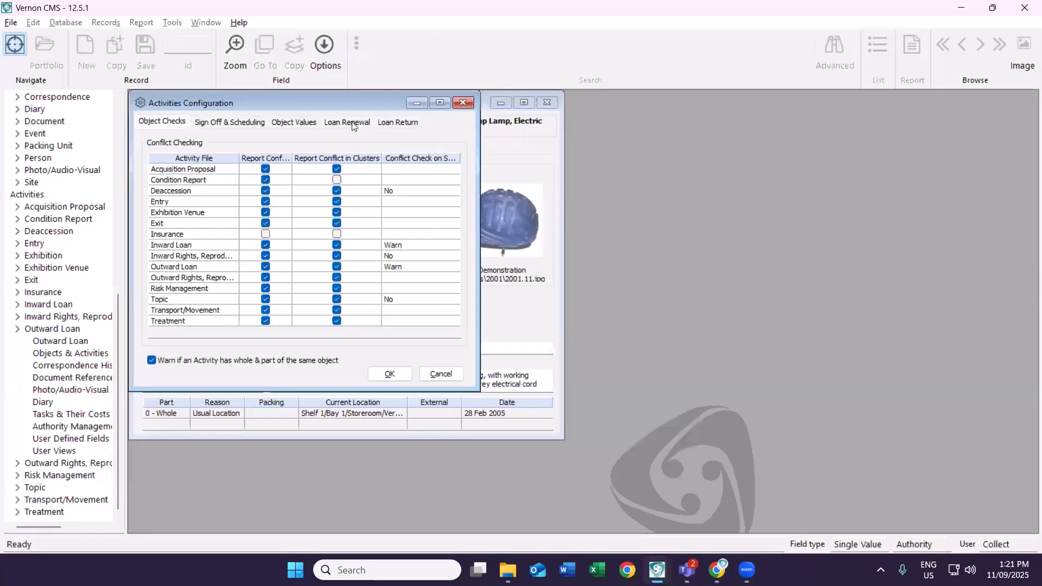
{"action": "left_click", "coordinate": [352, 122]}
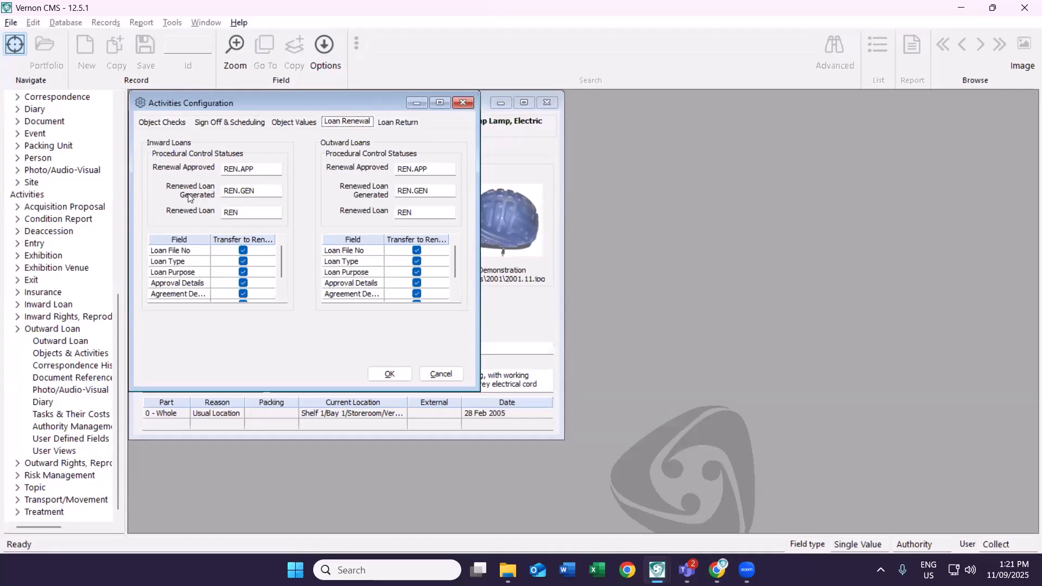
{"action": "left_click", "coordinate": [259, 188]}
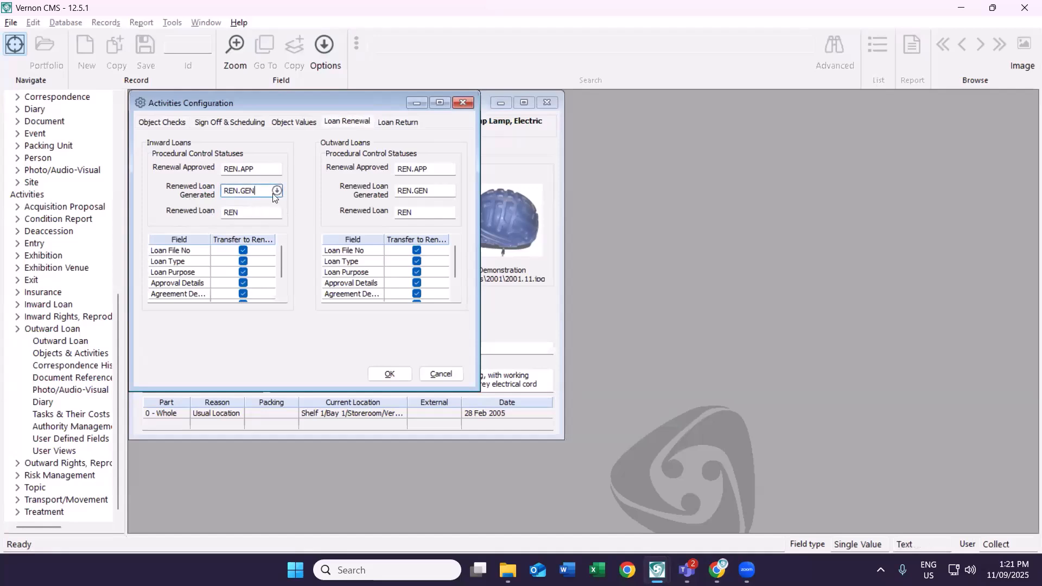
{"action": "left_click", "coordinate": [267, 214]}
{"action": "left_click", "coordinate": [277, 214]}
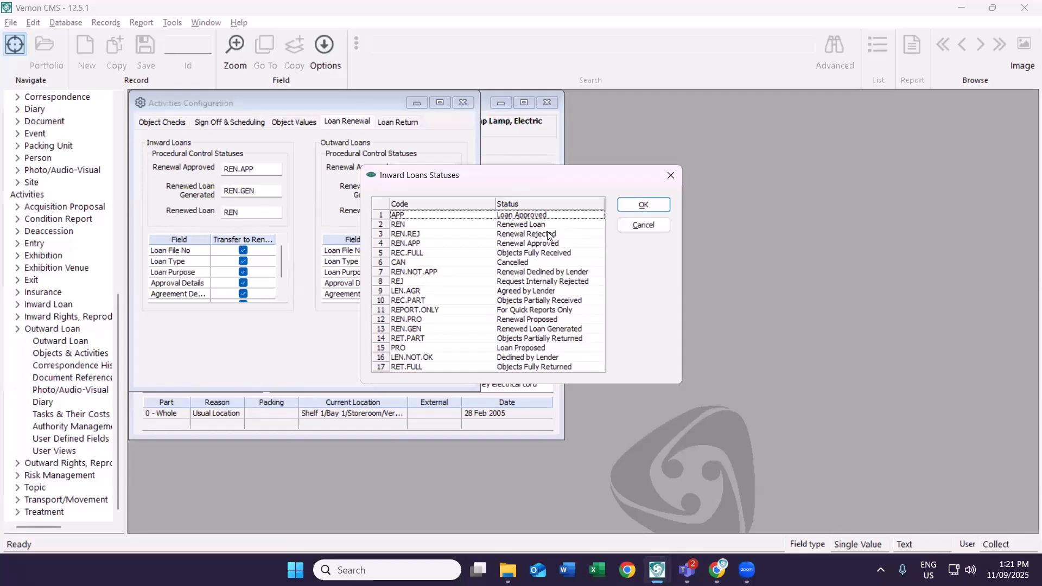
{"action": "left_click", "coordinate": [634, 227]}
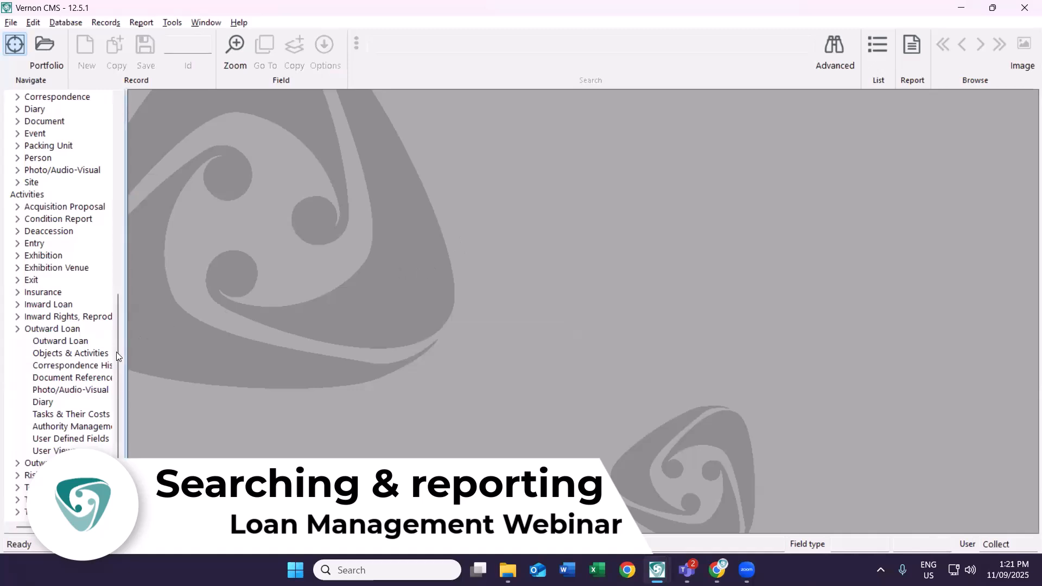
Search the outward loans for "portage museum" and open all the matching Portage Trust Museum loans for browsing.
{"action": "left_click", "coordinate": [70, 342]}
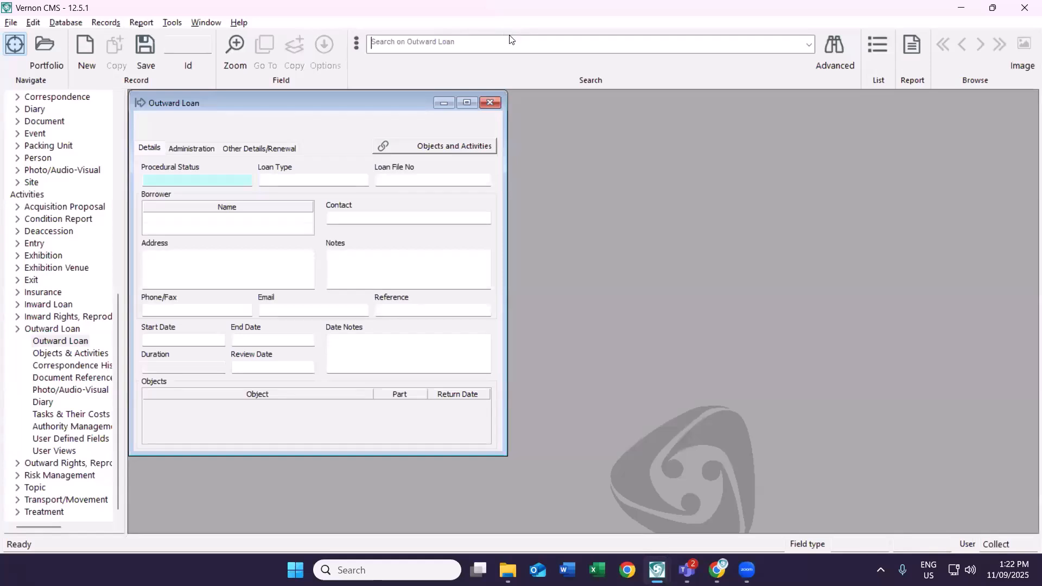
{"action": "type", "text": "po"}
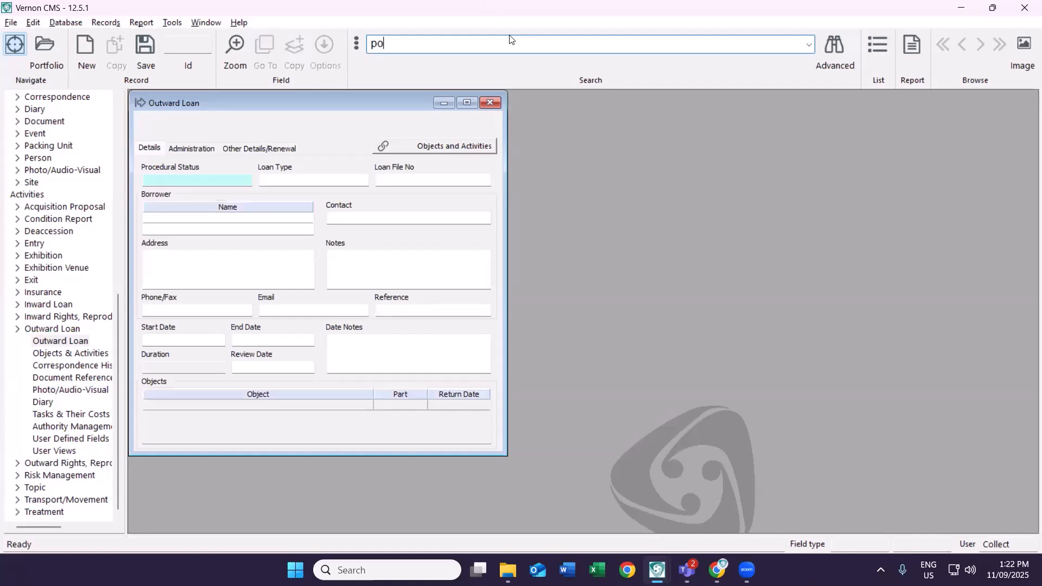
{"action": "type", "text": "rtage museum"}
{"action": "key", "text": "Return"}
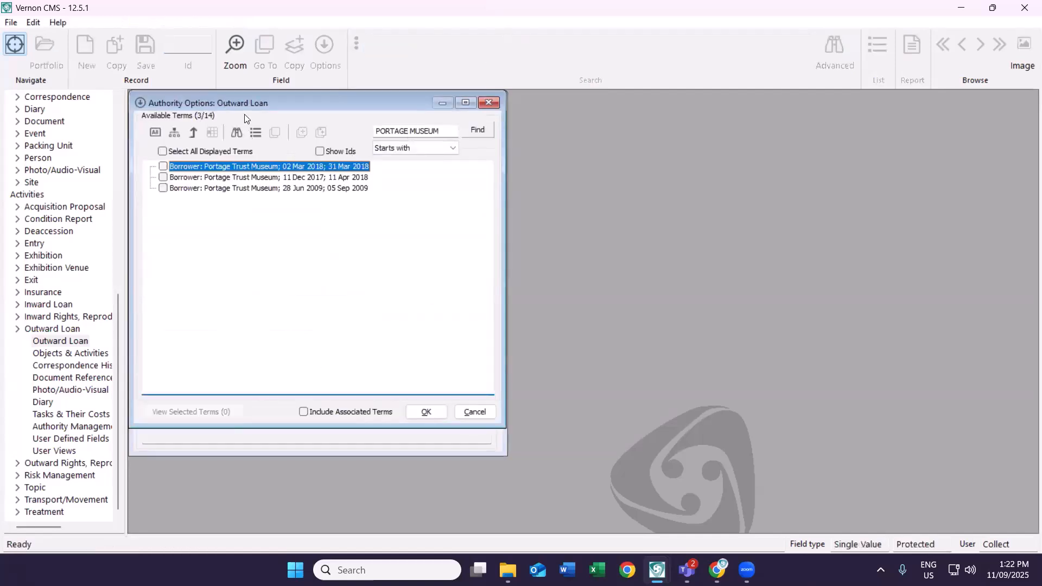
{"action": "left_click", "coordinate": [162, 166]}
{"action": "left_click", "coordinate": [162, 177]}
{"action": "left_click", "coordinate": [161, 189]}
{"action": "left_click", "coordinate": [426, 412]}
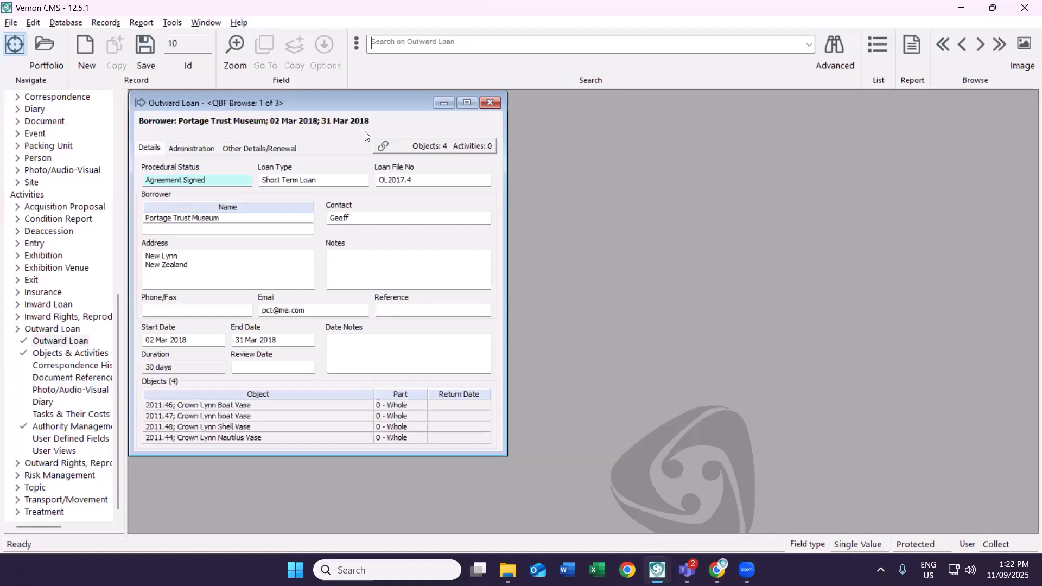
Run an advanced search on outward loans for Procedural Status Objects Fully Despatched or Objects Partially Returned.
{"action": "left_click", "coordinate": [832, 47]}
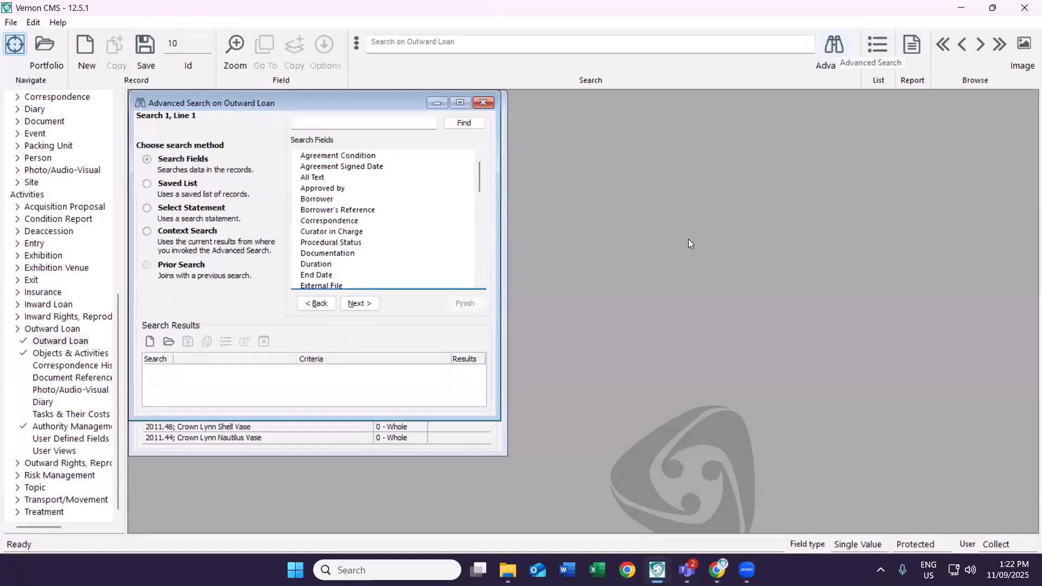
{"action": "left_click", "coordinate": [347, 220]}
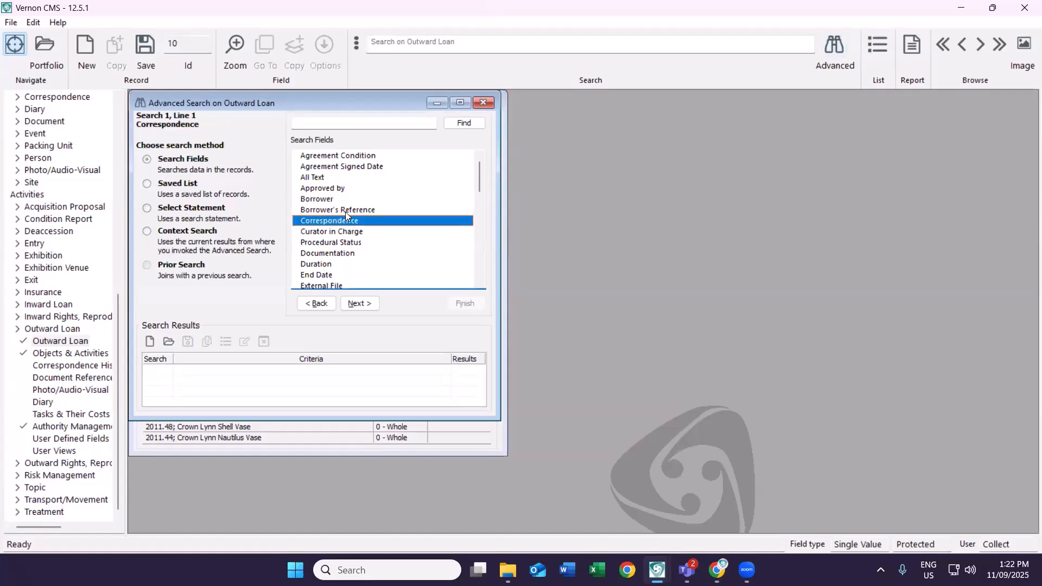
{"action": "key", "text": "Down"}
{"action": "key", "text": "Down"}
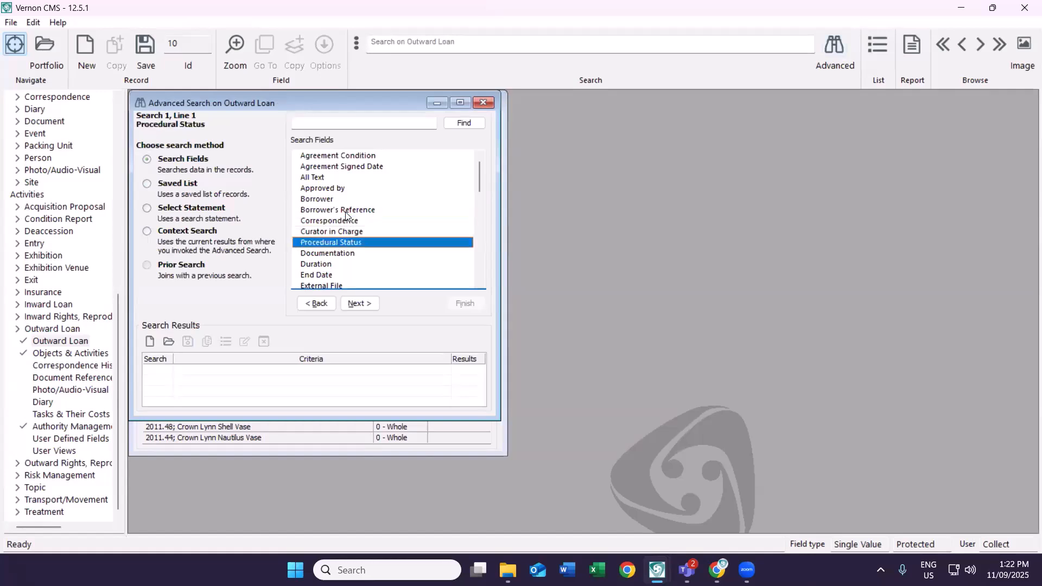
{"action": "left_click", "coordinate": [357, 305]}
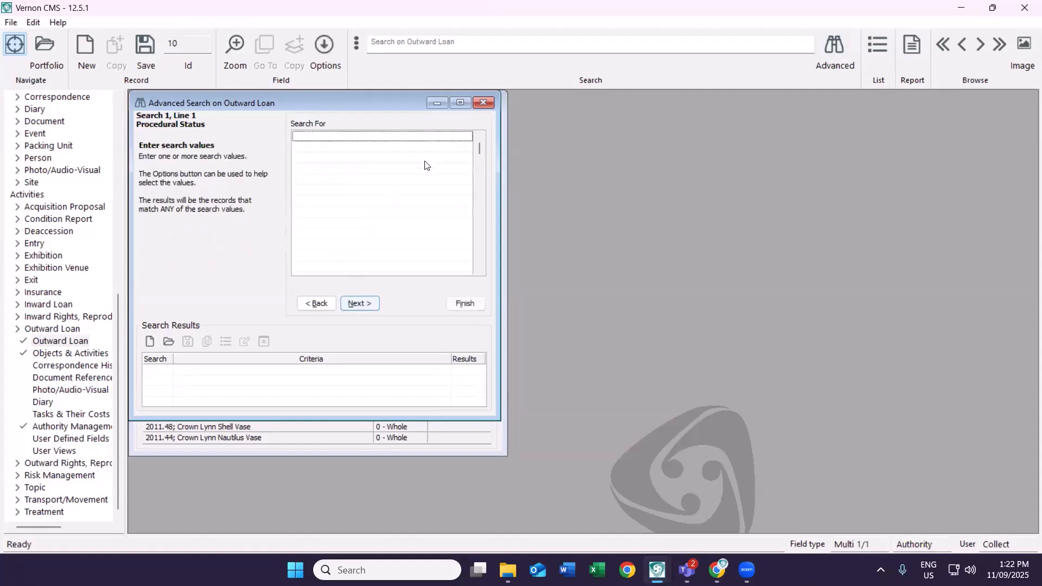
{"action": "double_click", "coordinate": [425, 165]}
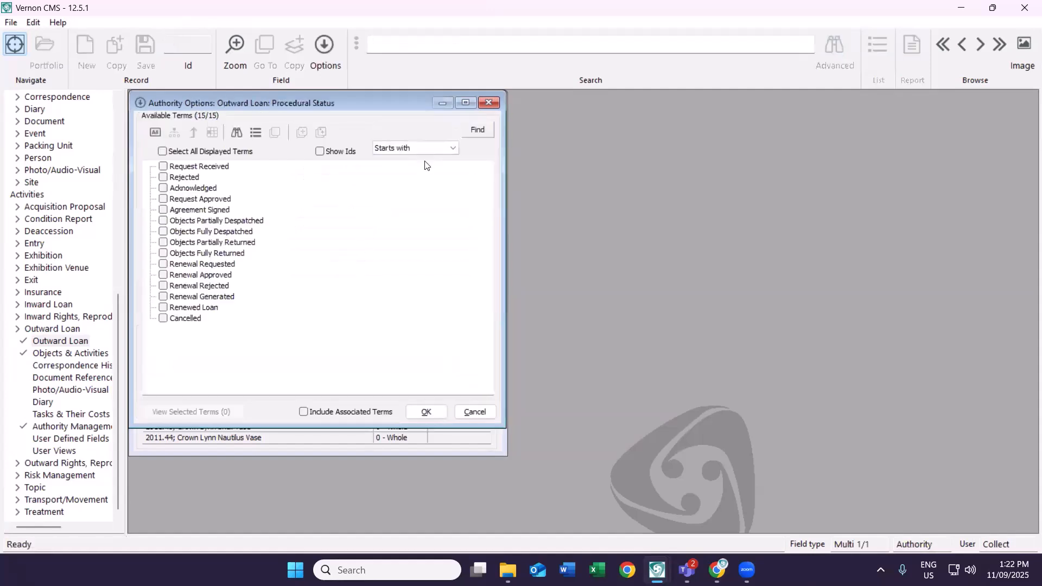
{"action": "left_click", "coordinate": [163, 232]}
{"action": "left_click", "coordinate": [163, 243]}
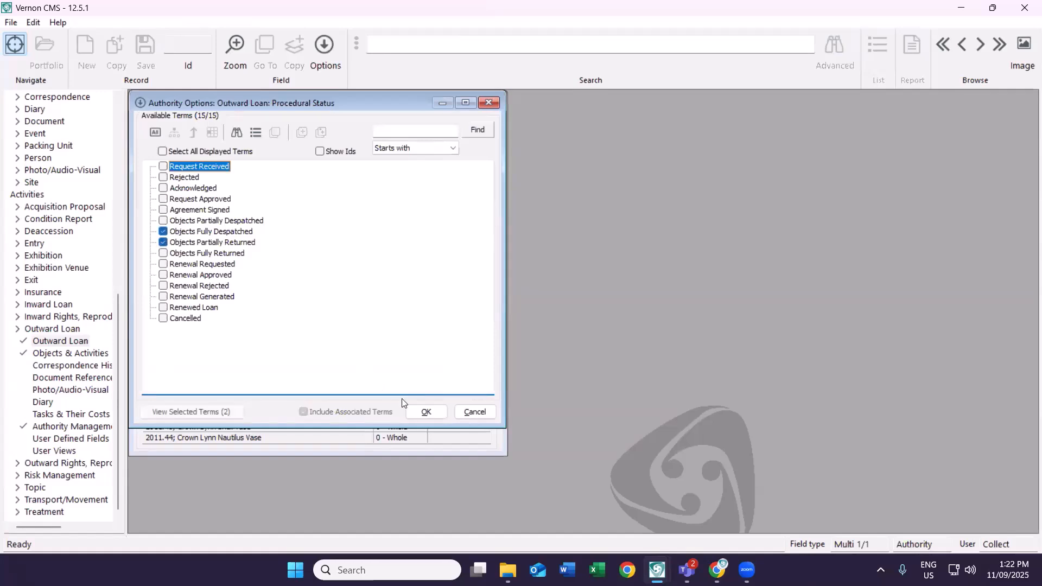
{"action": "left_click", "coordinate": [426, 412]}
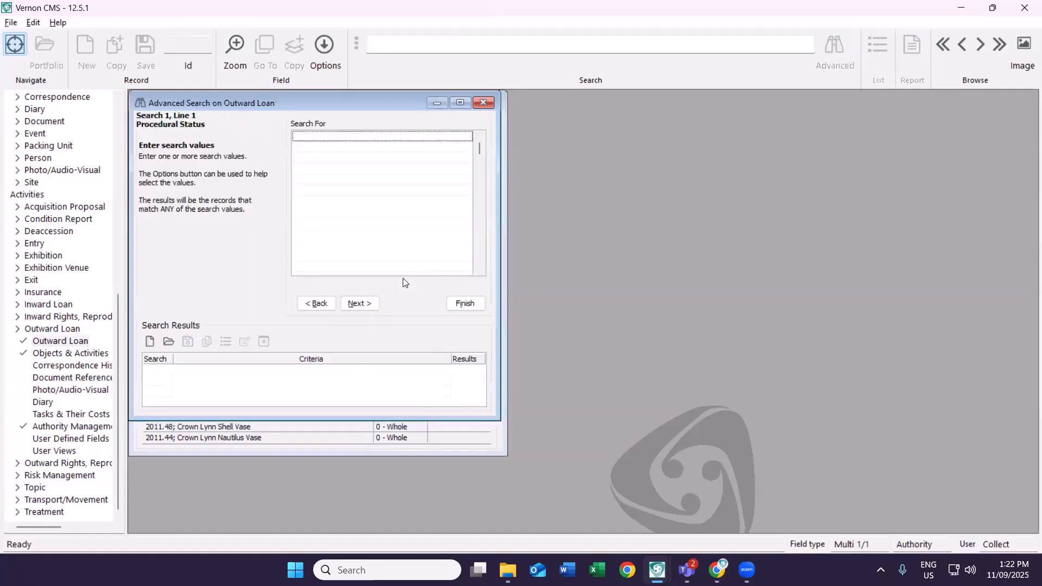
{"action": "left_click", "coordinate": [359, 302]}
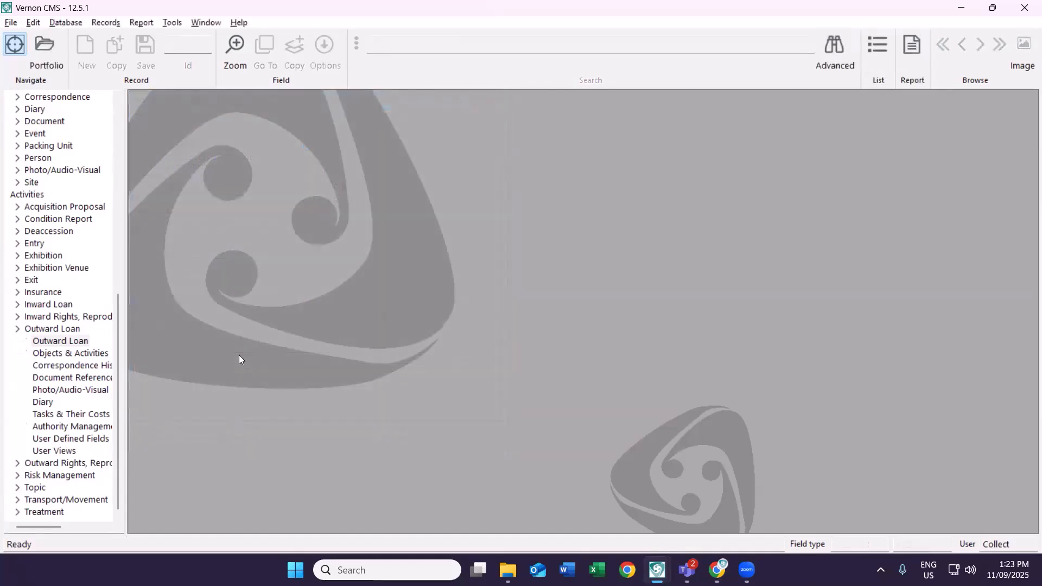
Open the inward loan records and start an advanced search for Procedural Status "loan proposed".
{"action": "double_click", "coordinate": [61, 306]}
{"action": "double_click", "coordinate": [70, 316]}
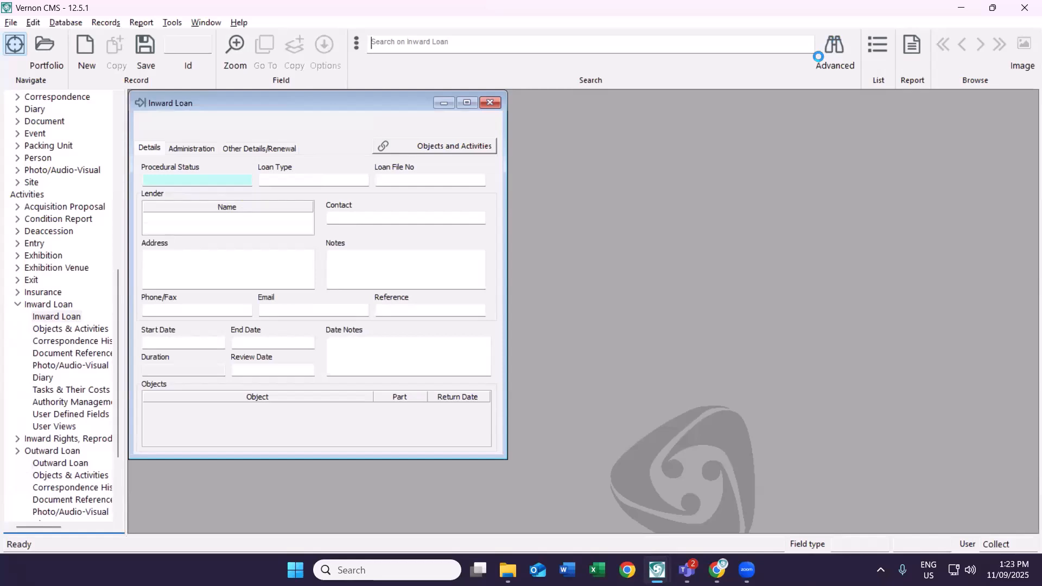
{"action": "left_click", "coordinate": [836, 48]}
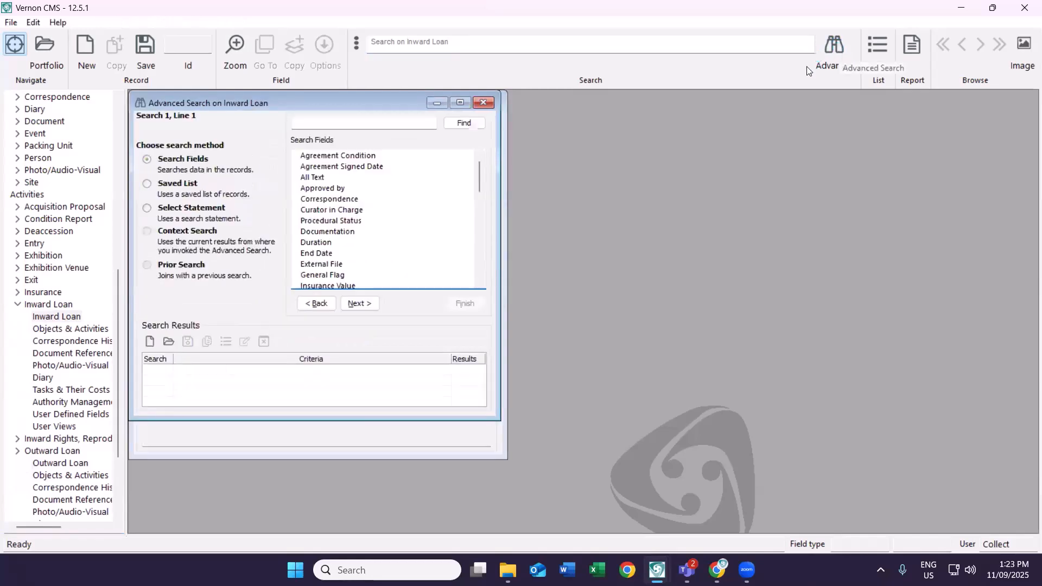
{"action": "left_click", "coordinate": [360, 304]}
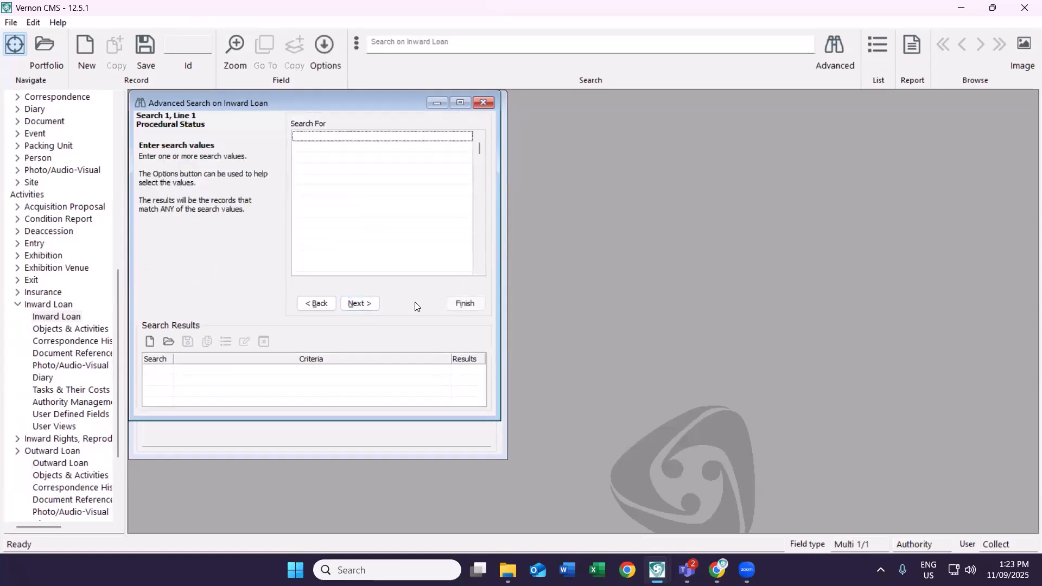
{"action": "type", "text": "loan proposed"}
{"action": "key", "text": "Return"}
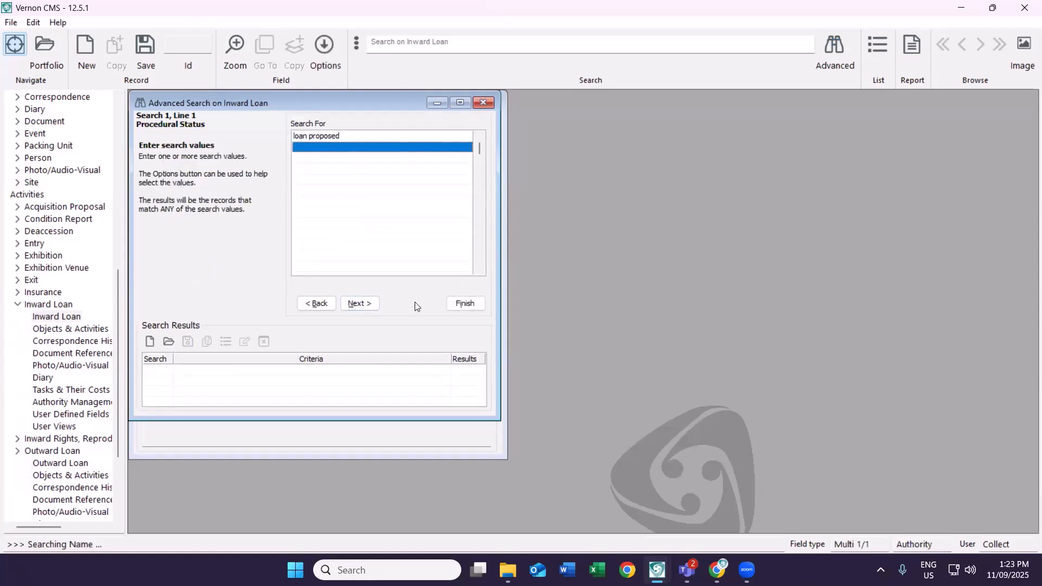
{"action": "left_click", "coordinate": [359, 304]}
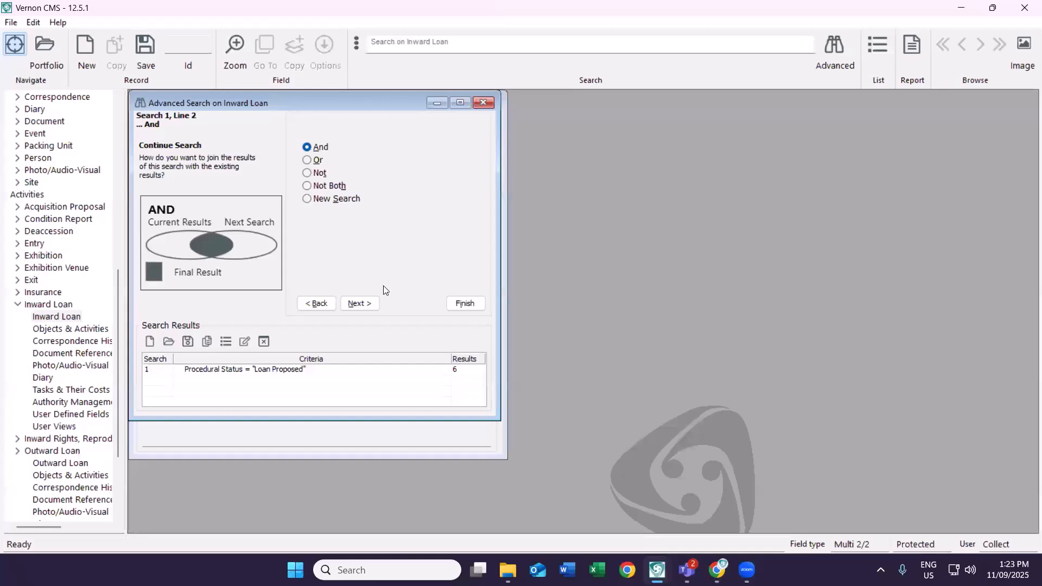
Narrow the inward loan search with an And condition for Loan Type Short Term Loan.
{"action": "left_click", "coordinate": [365, 304]}
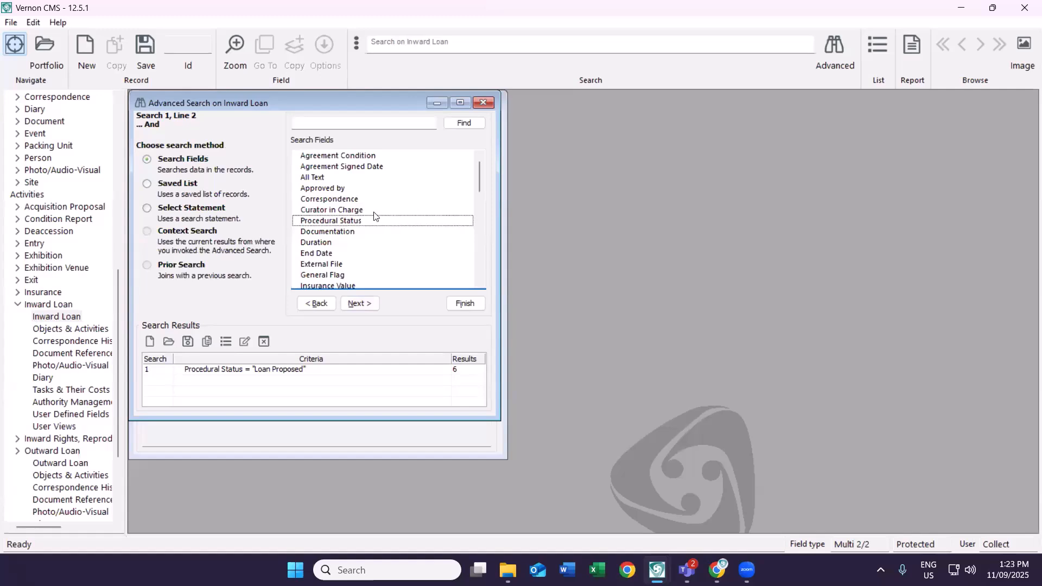
{"action": "scroll", "coordinate": [342, 241], "scroll_direction": "down", "scroll_amount": 1}
{"action": "scroll", "coordinate": [342, 241], "scroll_direction": "down", "scroll_amount": 5}
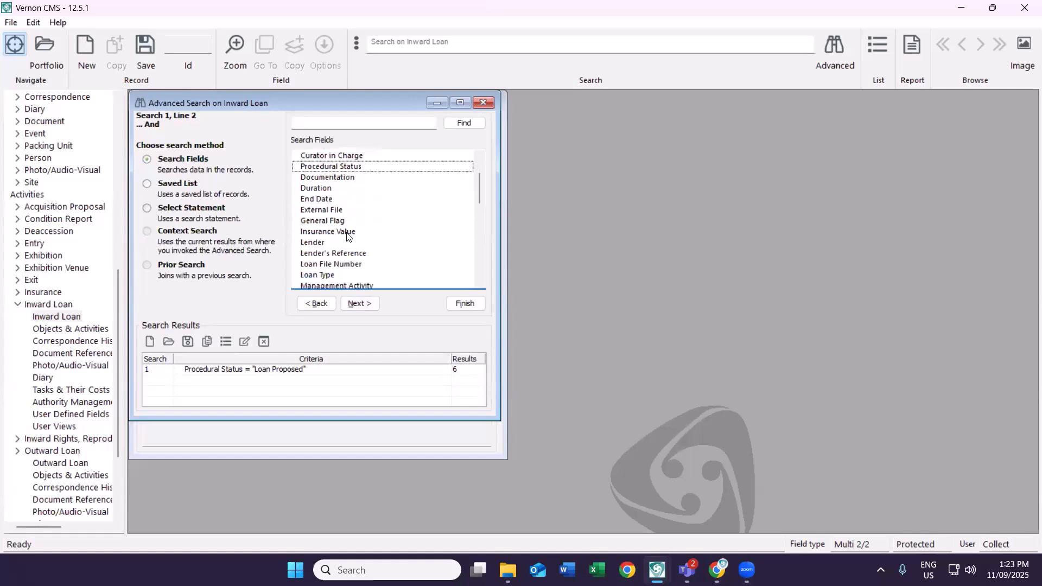
{"action": "double_click", "coordinate": [325, 265]}
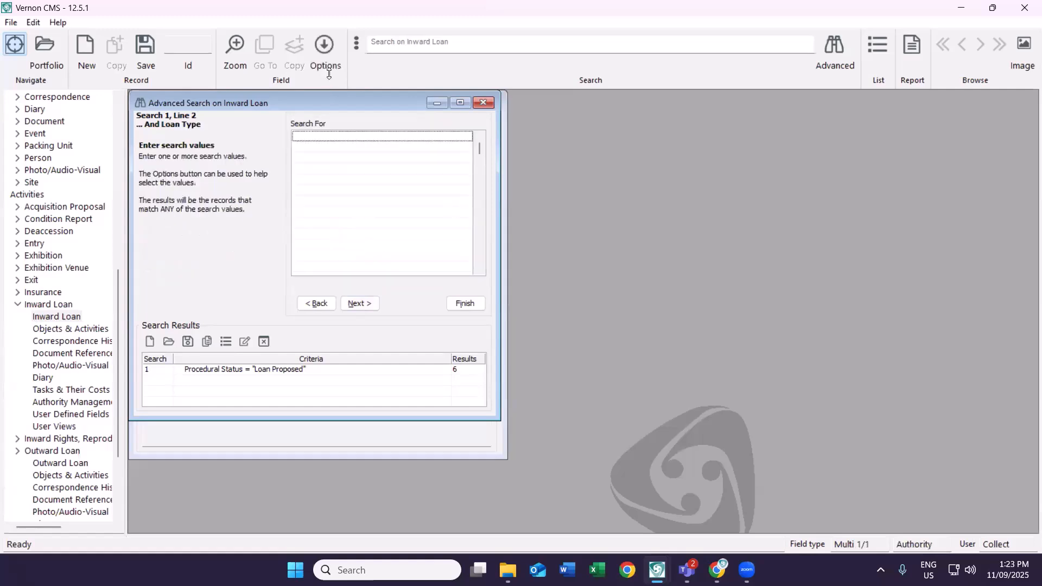
{"action": "left_click", "coordinate": [326, 48]}
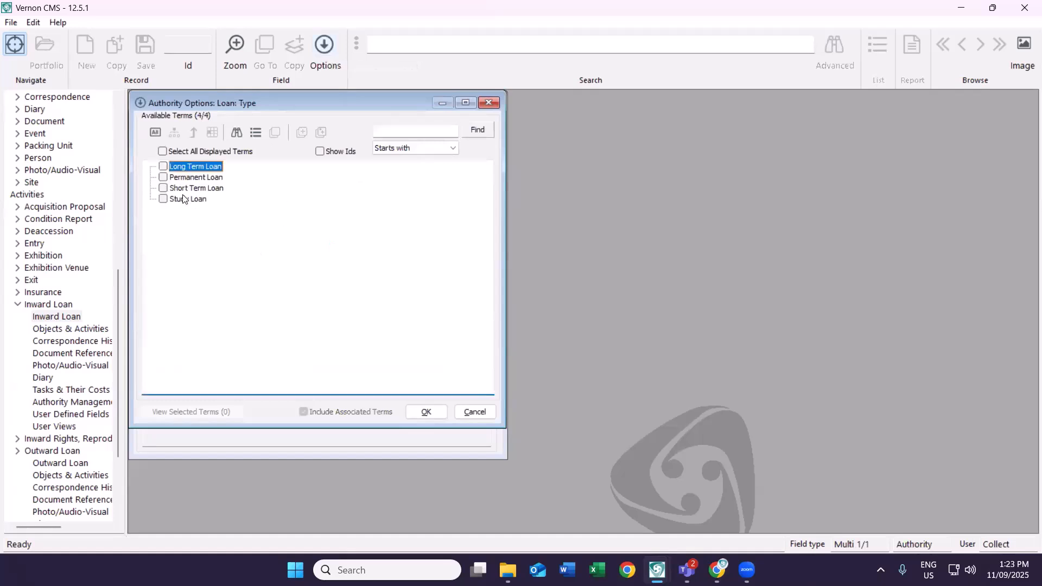
{"action": "left_click", "coordinate": [164, 188]}
{"action": "left_click", "coordinate": [424, 412]}
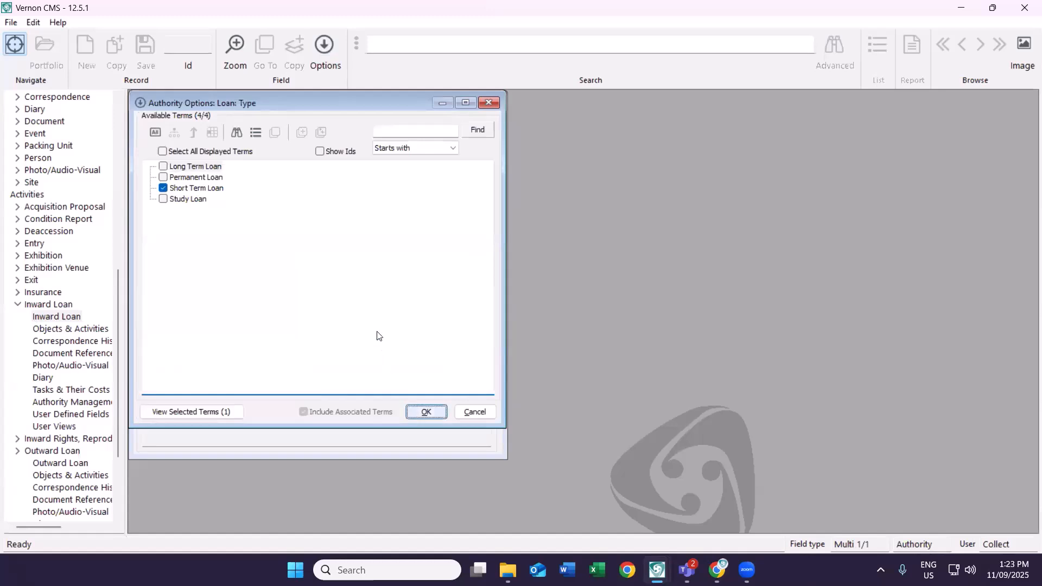
{"action": "left_click", "coordinate": [365, 306]}
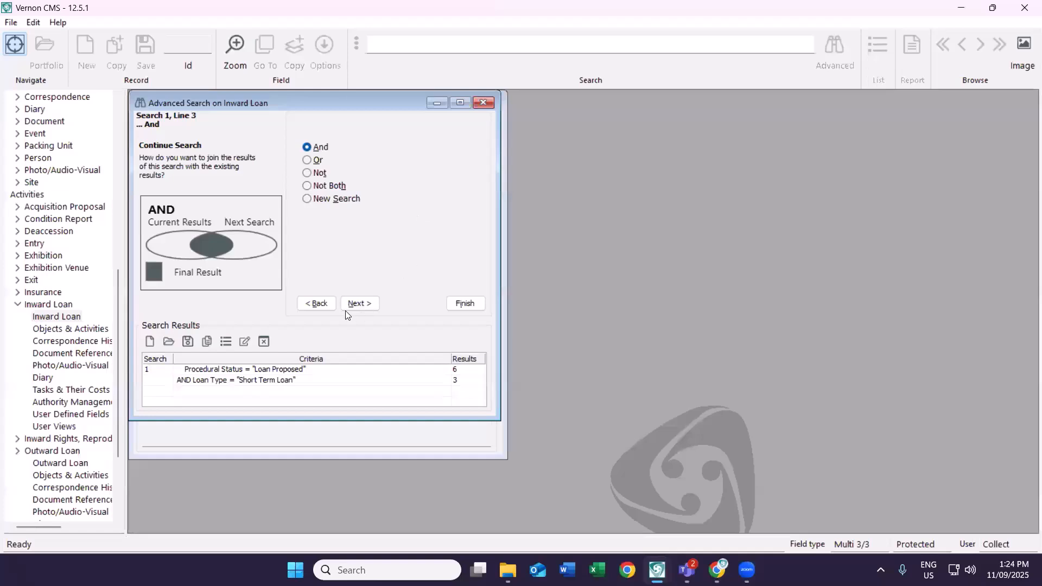
Narrow the inward loan search with an And condition for Start Date 1 jan 2010...31 dec 2019 and open the matching loans.
{"action": "left_click", "coordinate": [362, 303]}
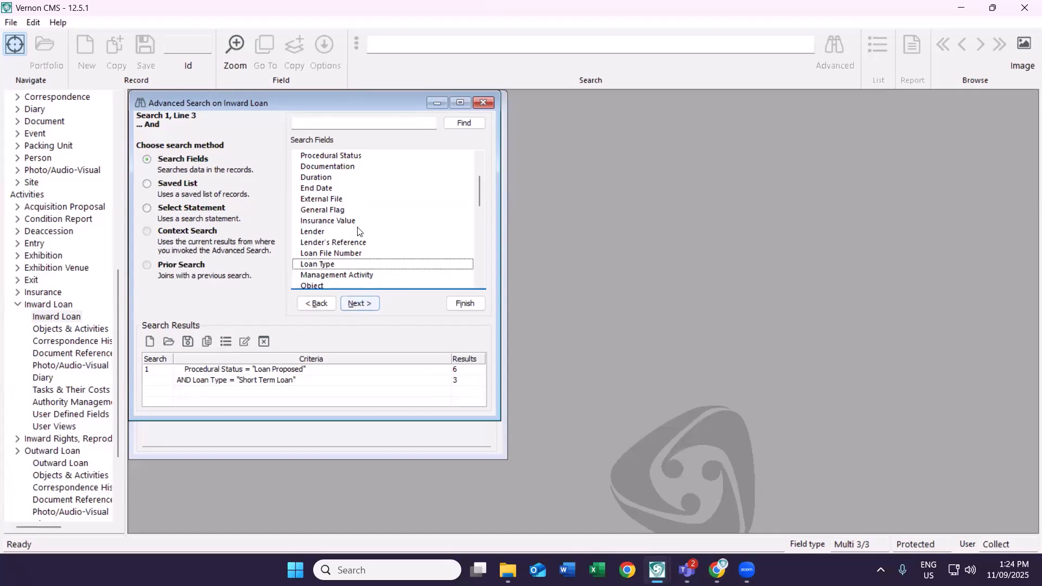
{"action": "scroll", "coordinate": [361, 238], "scroll_direction": "down", "scroll_amount": 4}
{"action": "scroll", "coordinate": [361, 238], "scroll_direction": "down", "scroll_amount": 2}
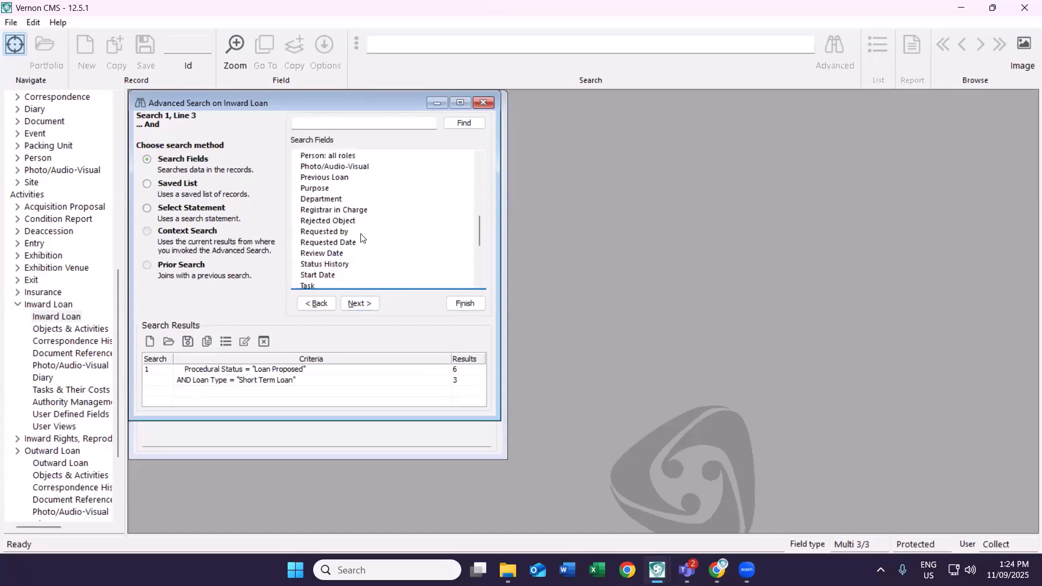
{"action": "left_click", "coordinate": [327, 275]}
{"action": "left_click", "coordinate": [369, 302]}
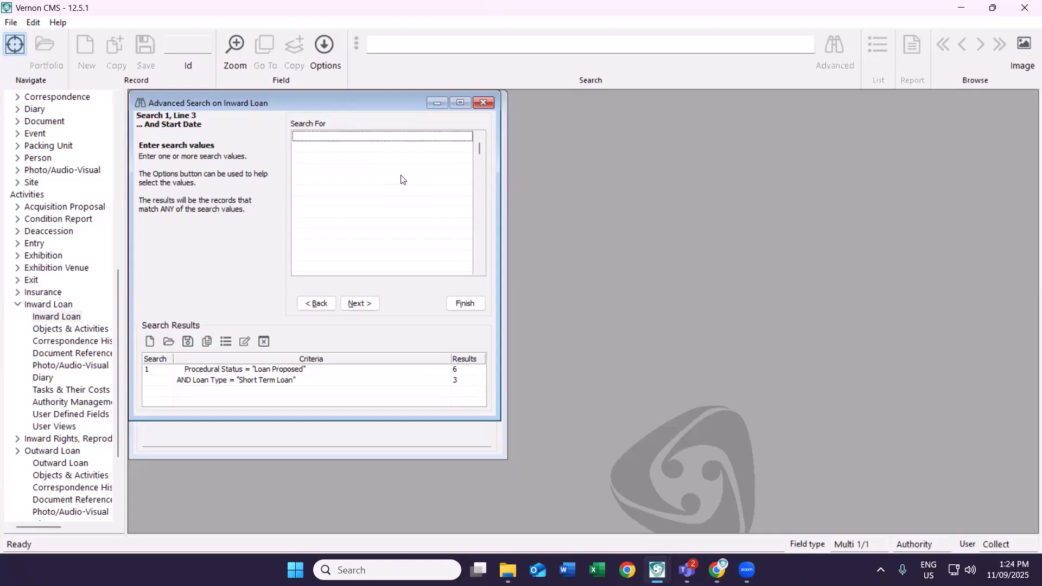
{"action": "type", "text": "1 jan 20"}
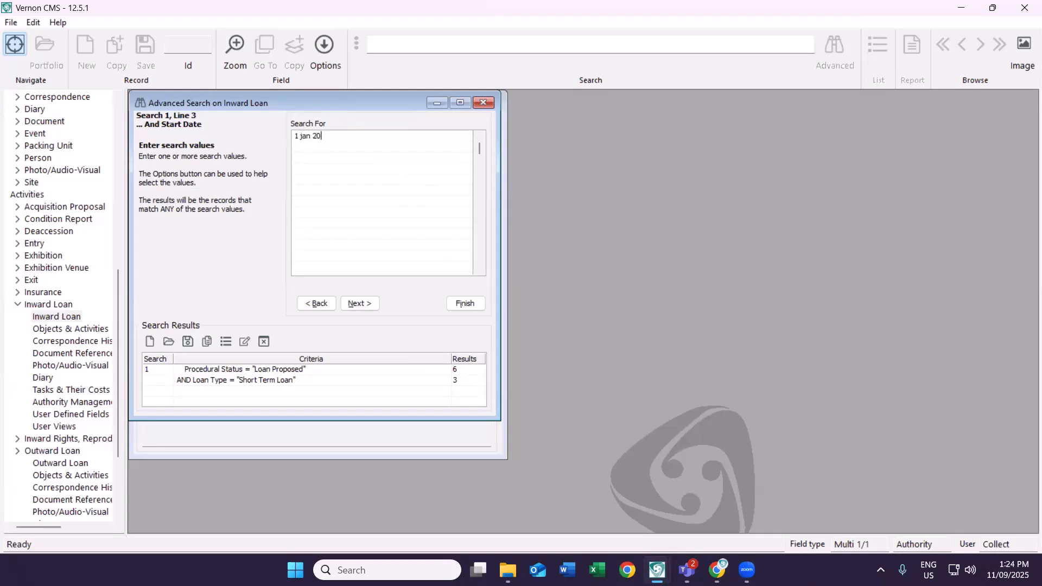
{"action": "type", "text": "10...31 dec 2019"}
{"action": "key", "text": "Return"}
{"action": "left_click", "coordinate": [362, 303]}
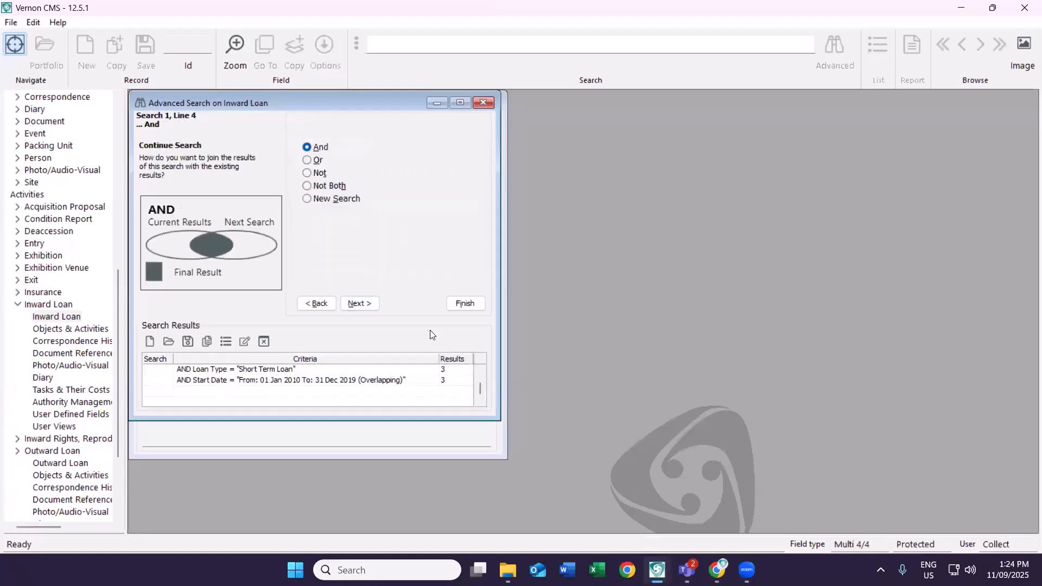
{"action": "left_click", "coordinate": [465, 303]}
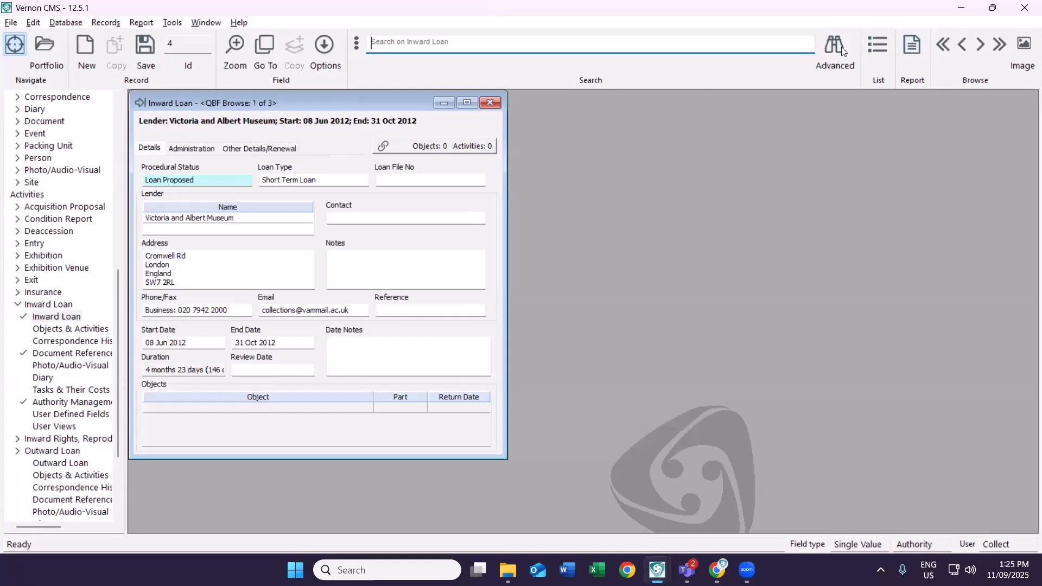
Show the matching inward loans as a list and open only the Victoria and Albert Museum loan.
{"action": "left_click", "coordinate": [881, 46]}
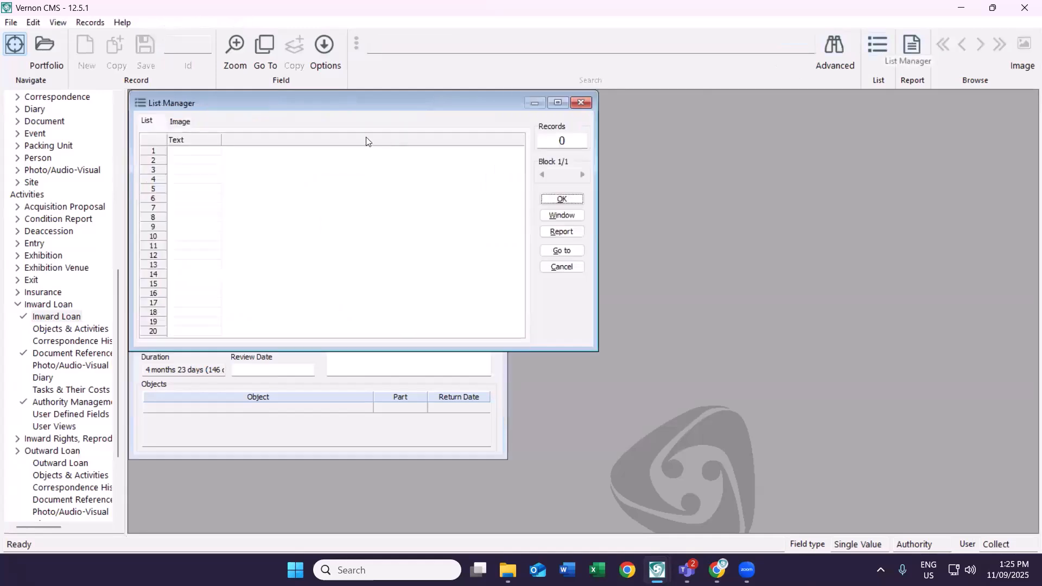
{"action": "left_click", "coordinate": [173, 153]}
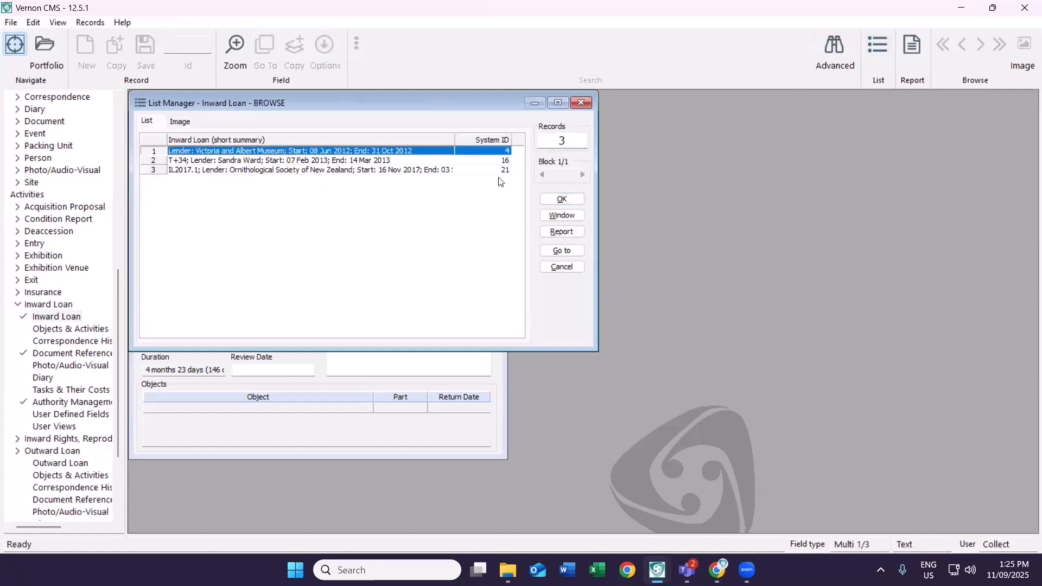
{"action": "left_click", "coordinate": [562, 200]}
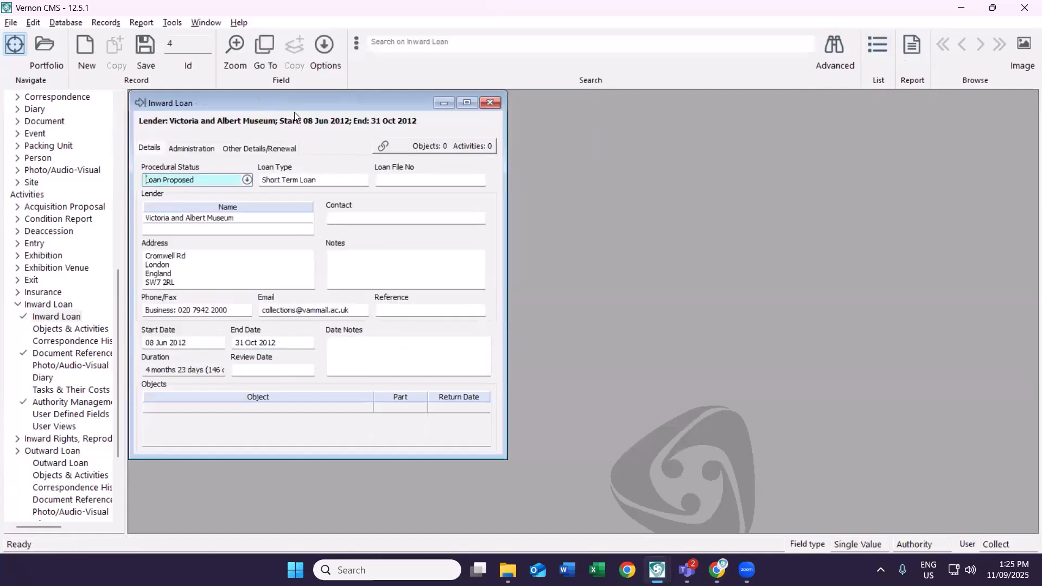
Run the saved report "Word Merge Inward Loan agrmt" to screen for this loan and look through the merged loan agreement.
{"action": "left_click", "coordinate": [911, 50]}
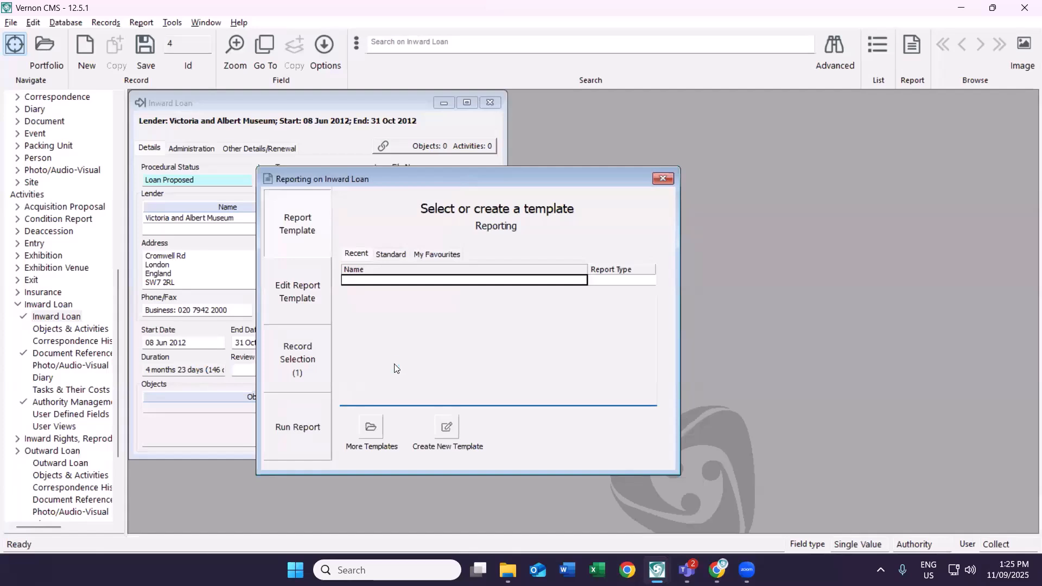
{"action": "left_click", "coordinate": [367, 433]}
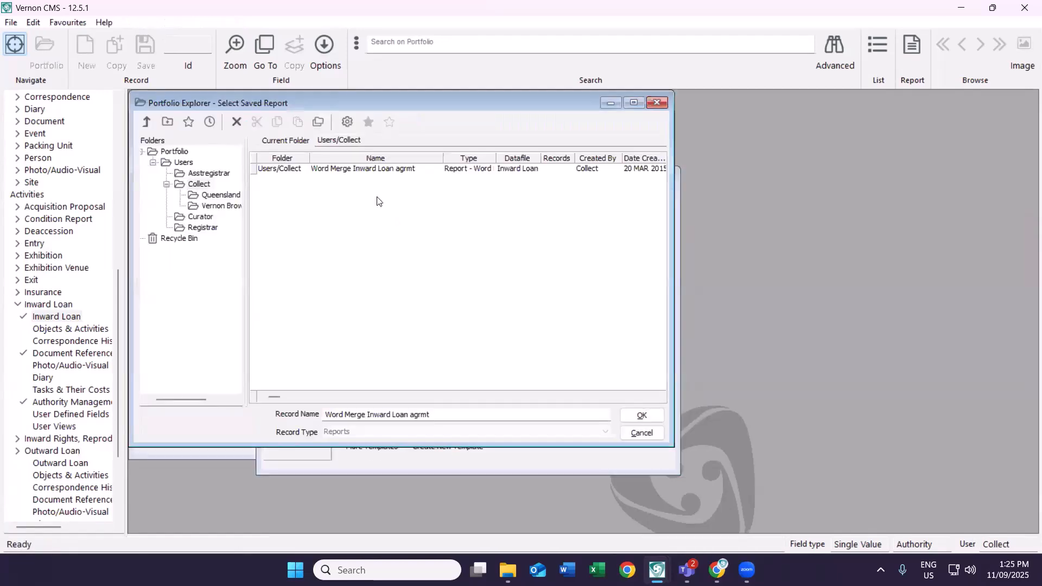
{"action": "left_click", "coordinate": [361, 170]}
{"action": "left_click", "coordinate": [640, 416]}
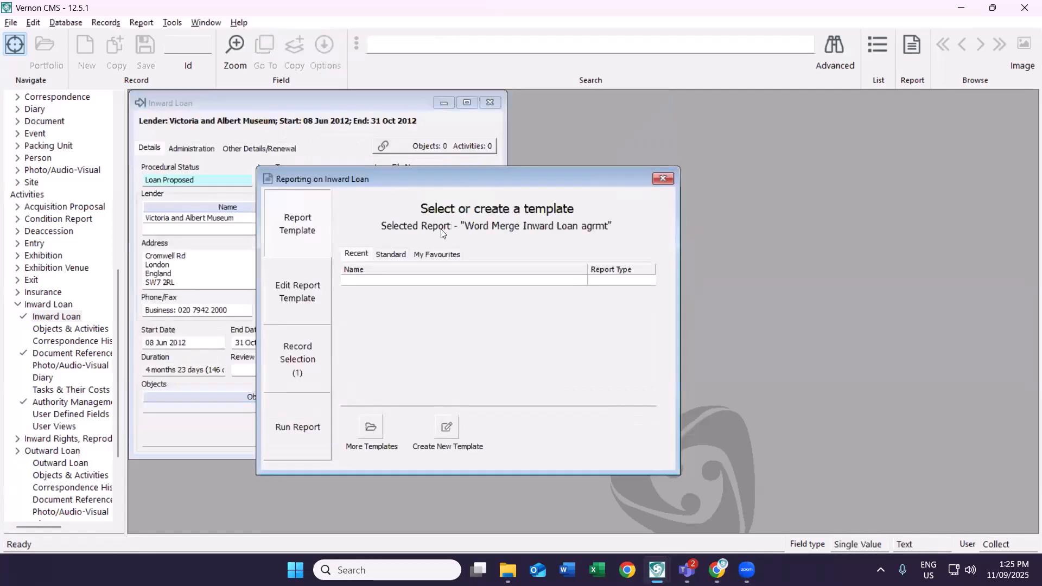
{"action": "left_click", "coordinate": [291, 437]}
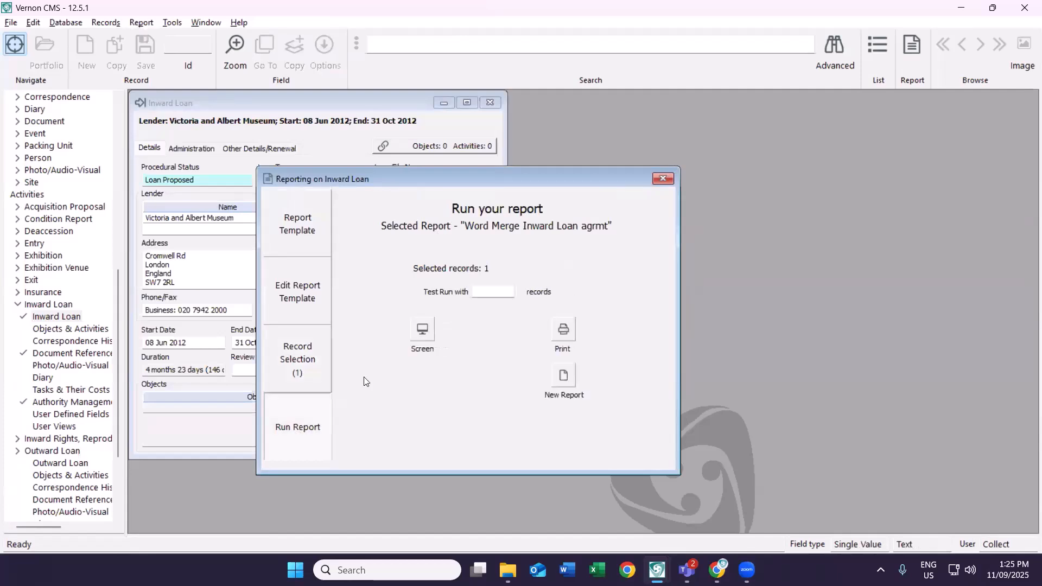
{"action": "left_click", "coordinate": [424, 331]}
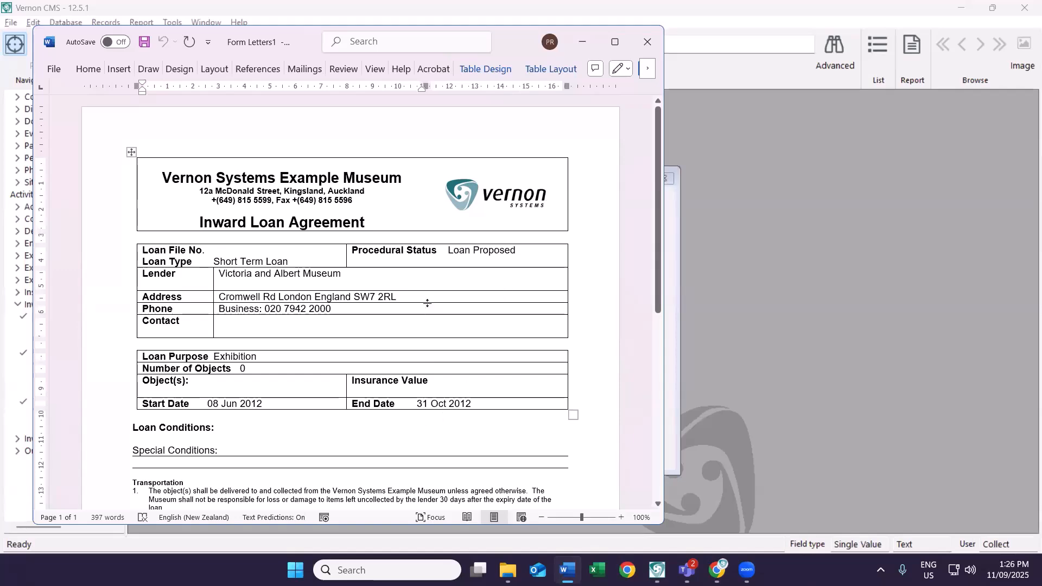
{"action": "scroll", "coordinate": [176, 289], "scroll_direction": "down", "scroll_amount": 7}
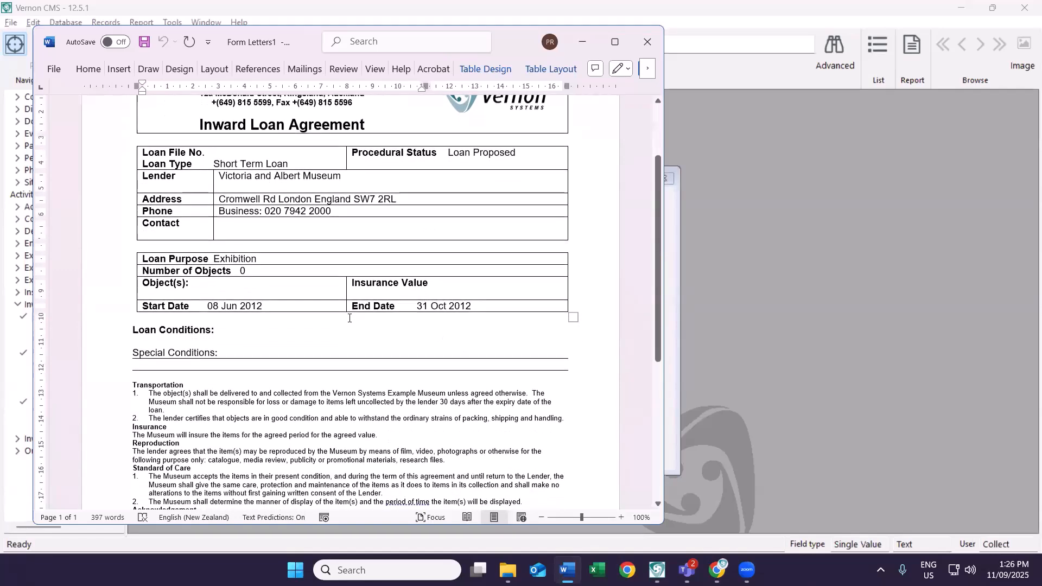
{"action": "scroll", "coordinate": [177, 288], "scroll_direction": "down", "scroll_amount": 1}
{"action": "left_click_drag", "start_coordinate": [129, 249], "coordinate": [564, 419]}
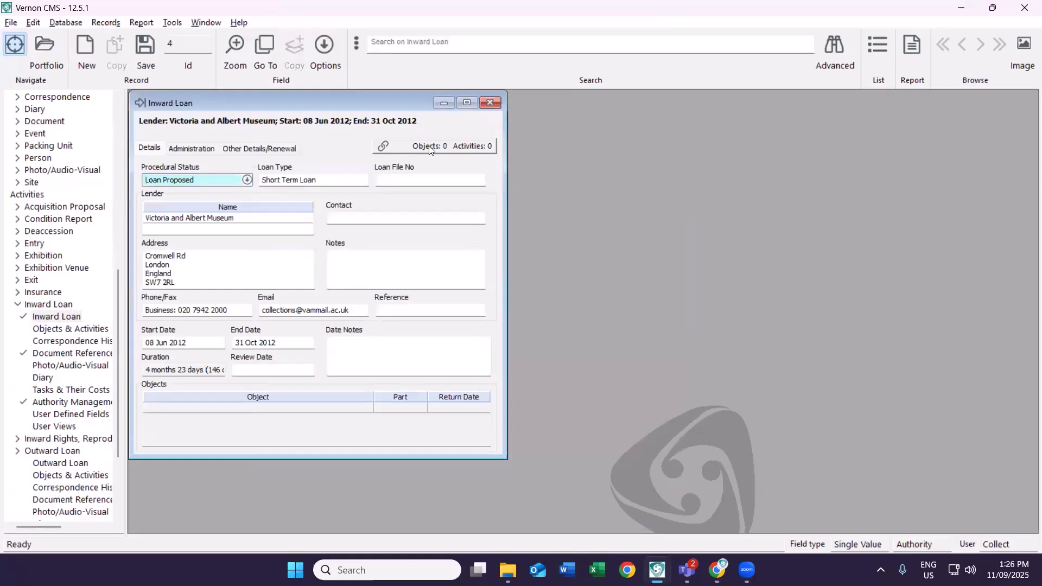
List all inward loans through the record search and open loan IL2004.1.
{"action": "left_click", "coordinate": [465, 48]}
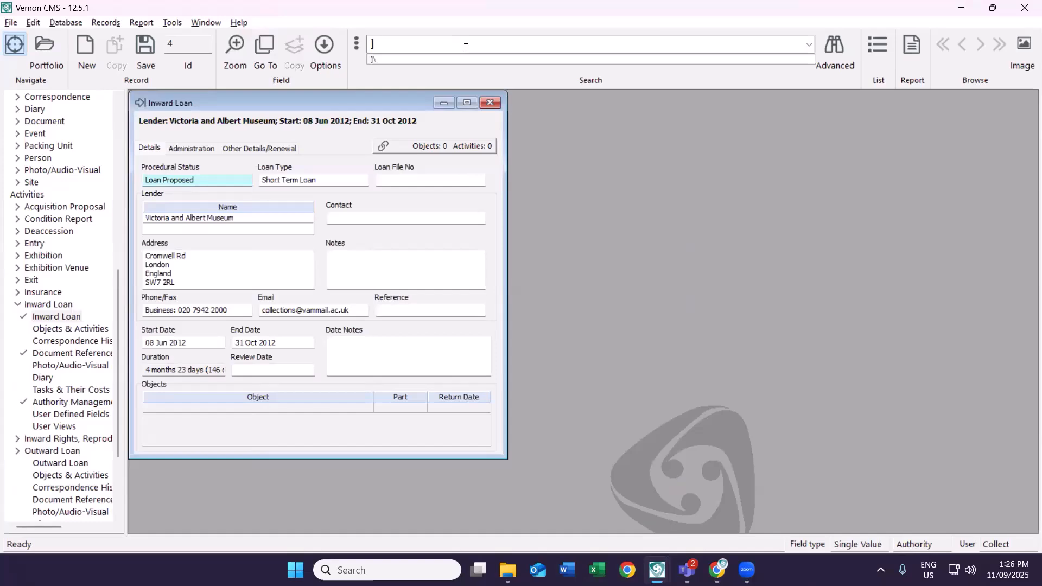
{"action": "double_click", "coordinate": [465, 48]}
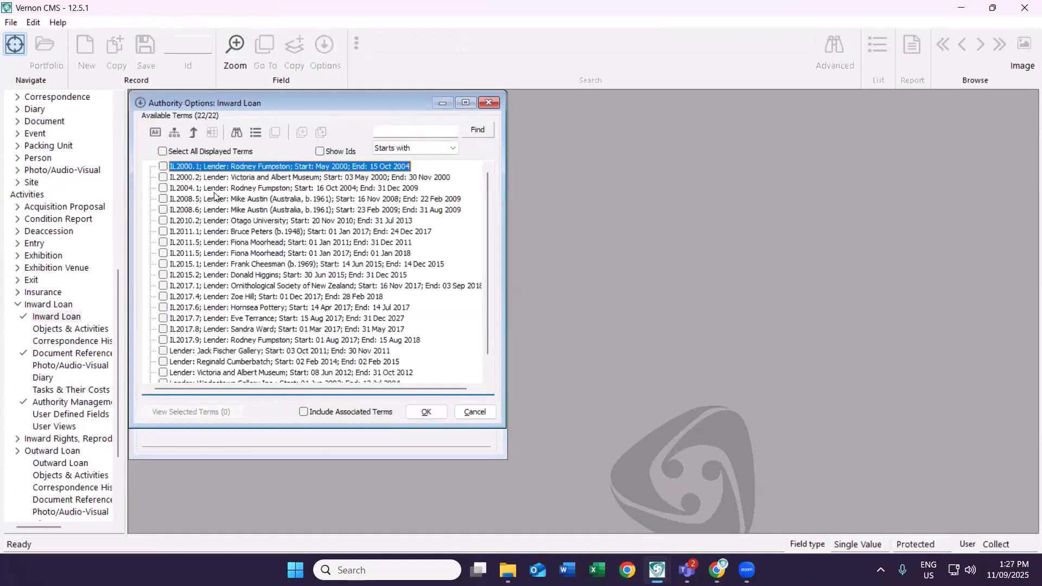
{"action": "left_click", "coordinate": [163, 188]}
{"action": "left_click", "coordinate": [220, 189]}
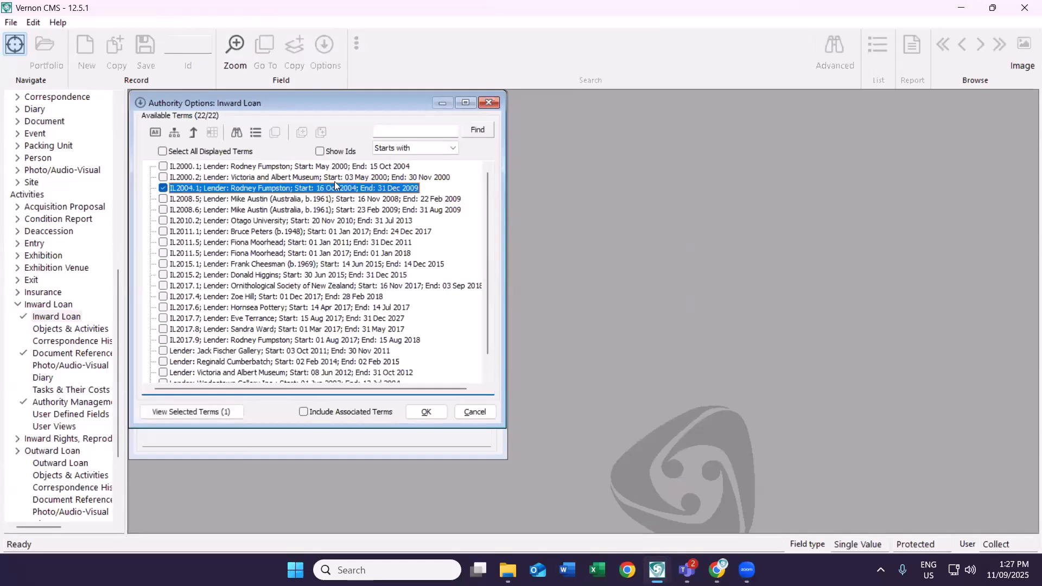
{"action": "left_click", "coordinate": [426, 412]}
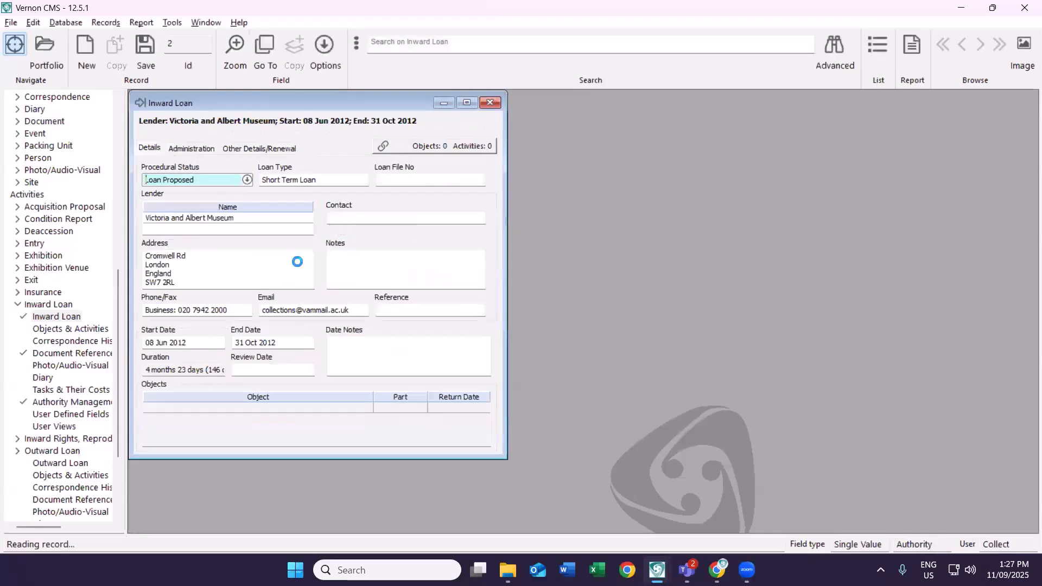
{"action": "left_click", "coordinate": [511, 317]}
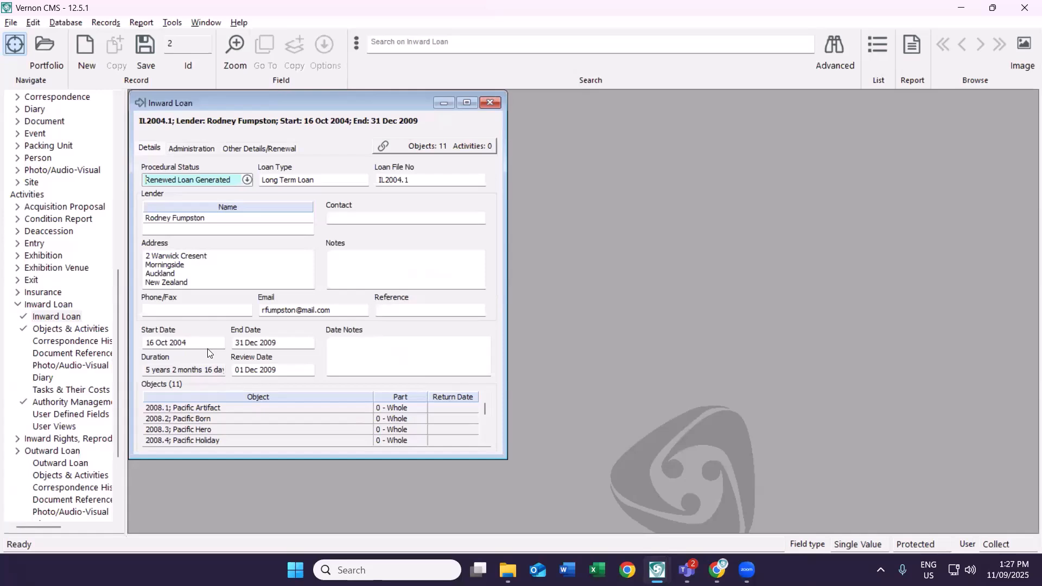
Run the recent report "Word Merge Inward Loan agrmt" to screen for loan IL2004.1.
{"action": "left_click", "coordinate": [911, 48]}
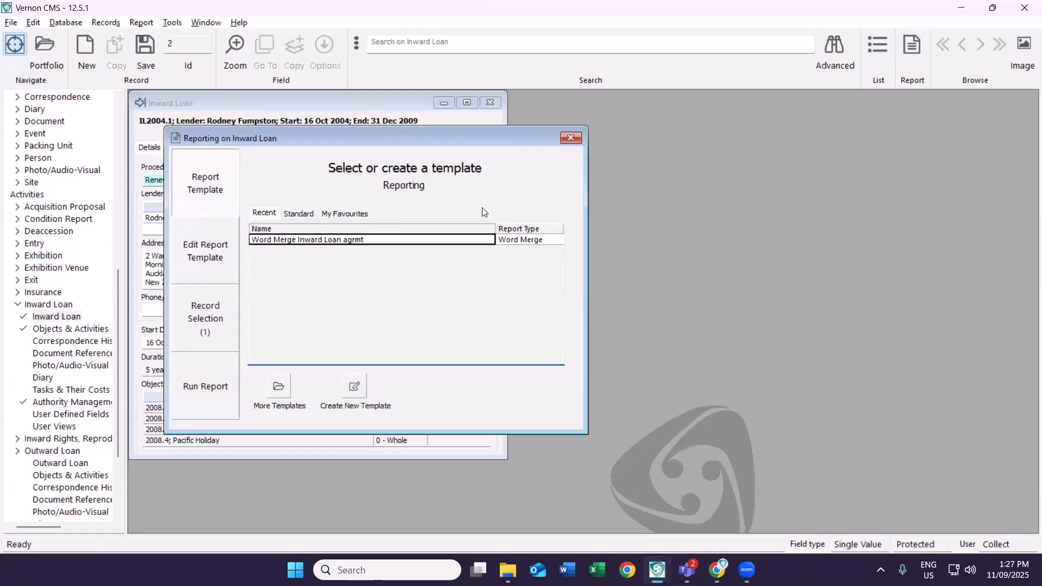
{"action": "double_click", "coordinate": [322, 245]}
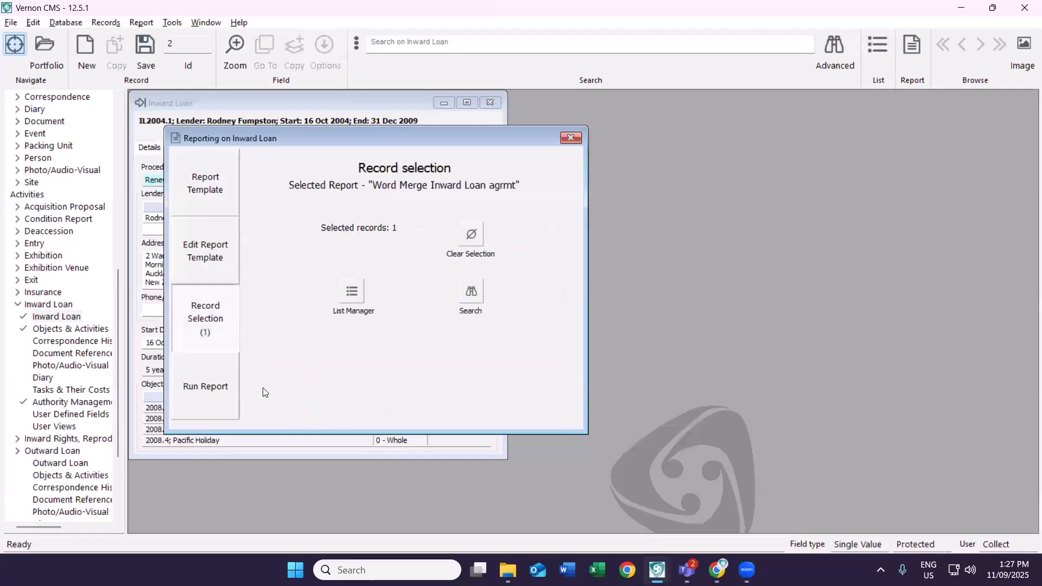
{"action": "left_click", "coordinate": [221, 392]}
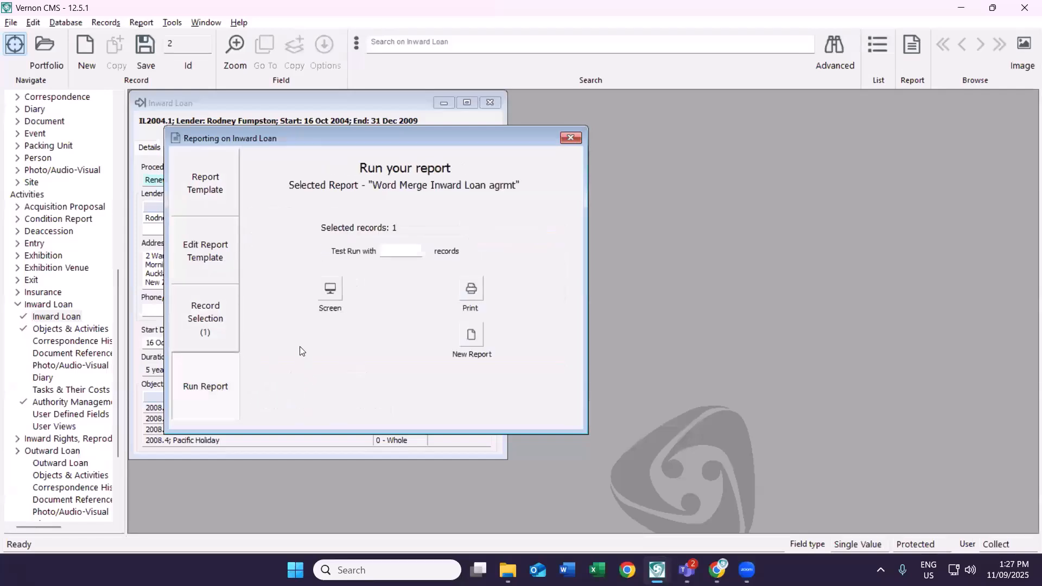
{"action": "left_click", "coordinate": [330, 290]}
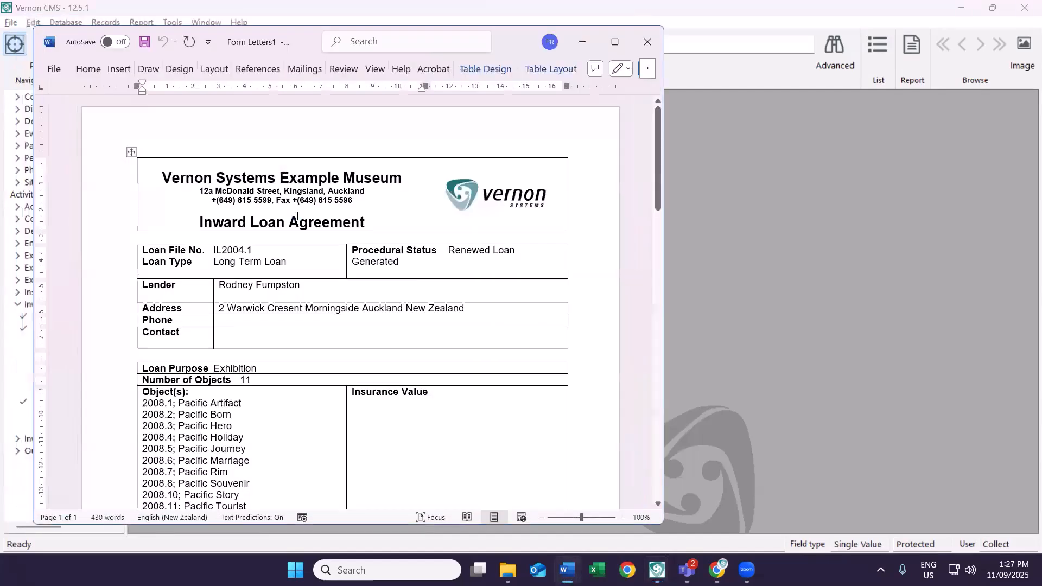
Highlight the list of loaned objects in the merged agreement, and close the document and the report without saving.
{"action": "scroll", "coordinate": [290, 404], "scroll_direction": "down", "scroll_amount": 2}
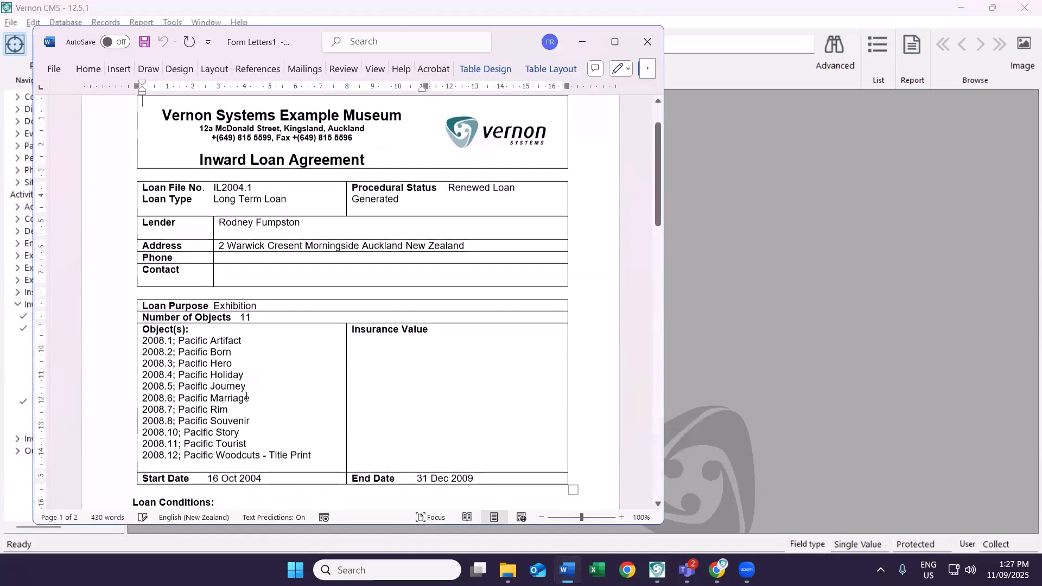
{"action": "left_click", "coordinate": [139, 339]}
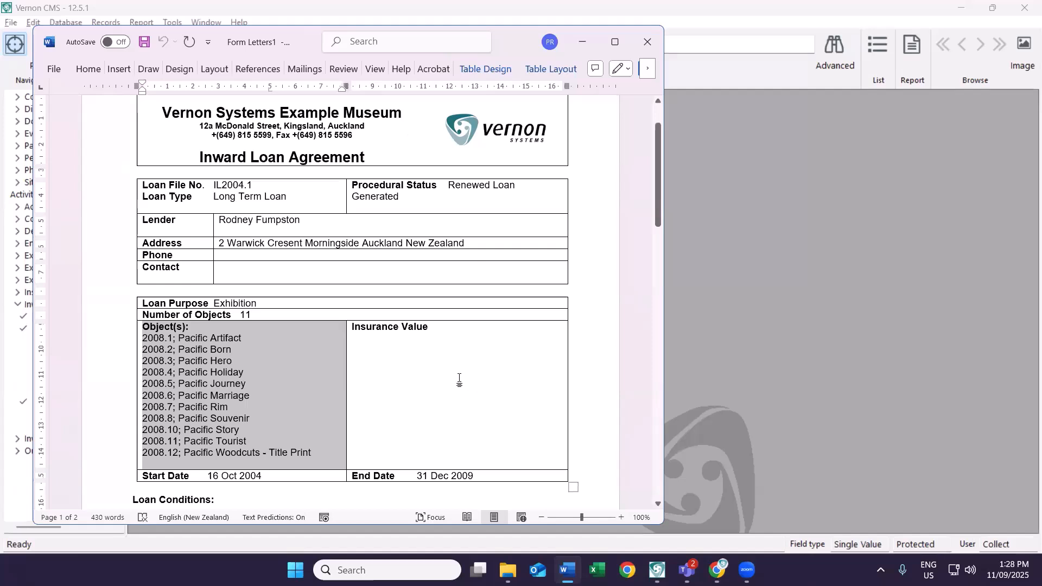
{"action": "left_click", "coordinate": [405, 407]}
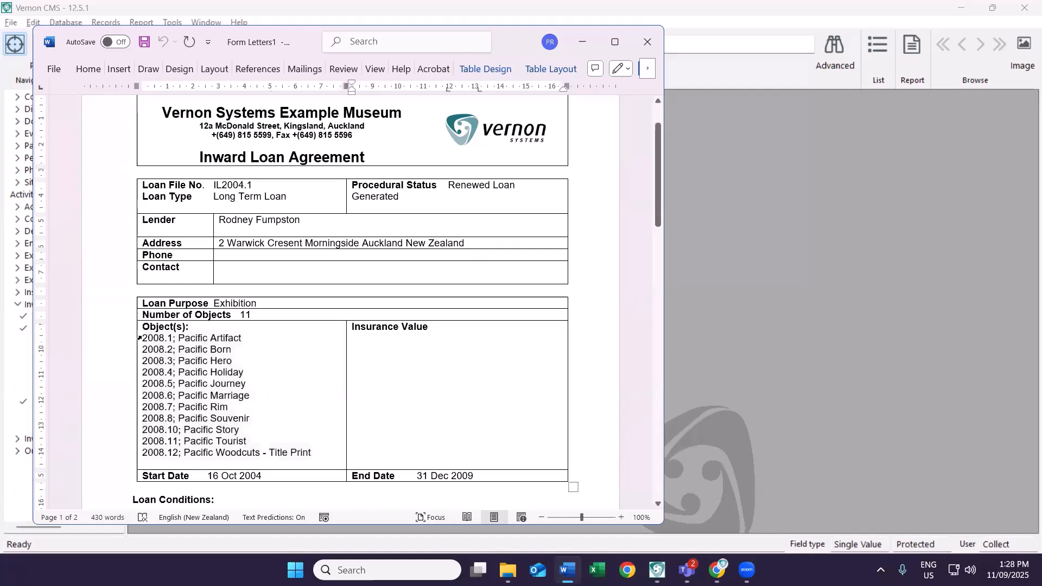
{"action": "left_click_drag", "start_coordinate": [145, 337], "coordinate": [320, 455]}
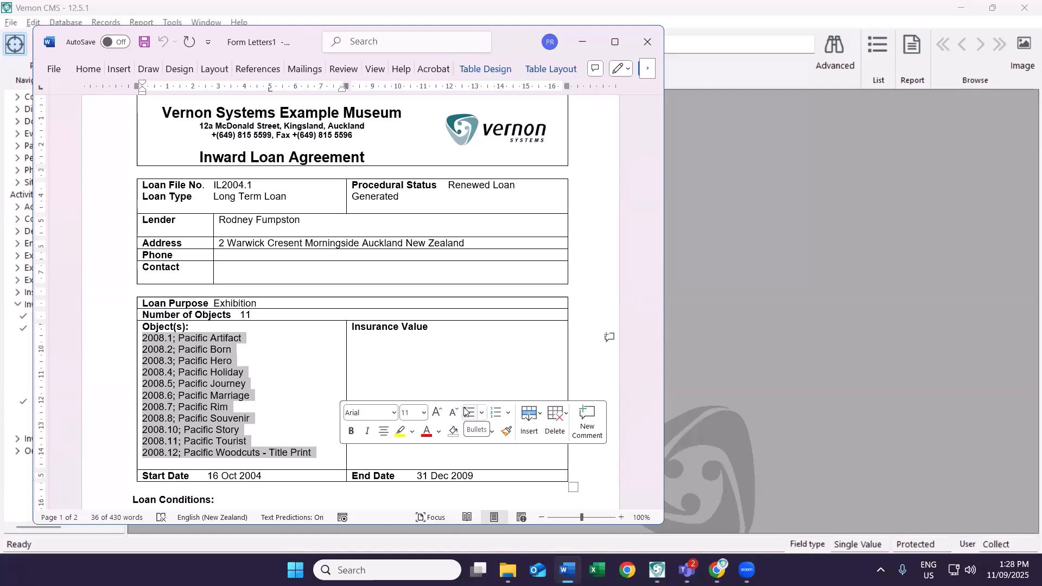
{"action": "left_click", "coordinate": [647, 42]}
{"action": "left_click", "coordinate": [593, 310]}
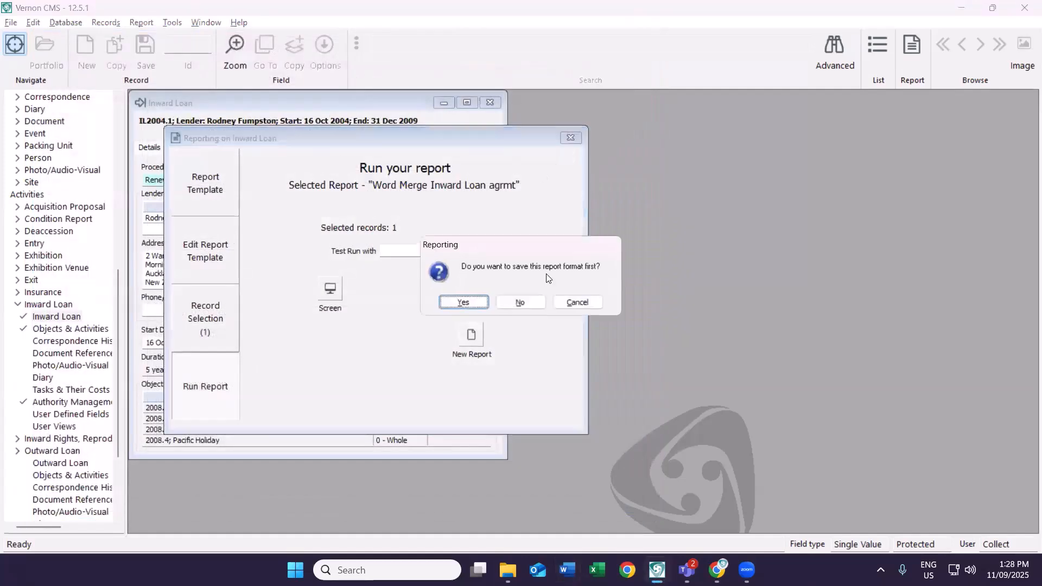
{"action": "left_click", "coordinate": [544, 300]}
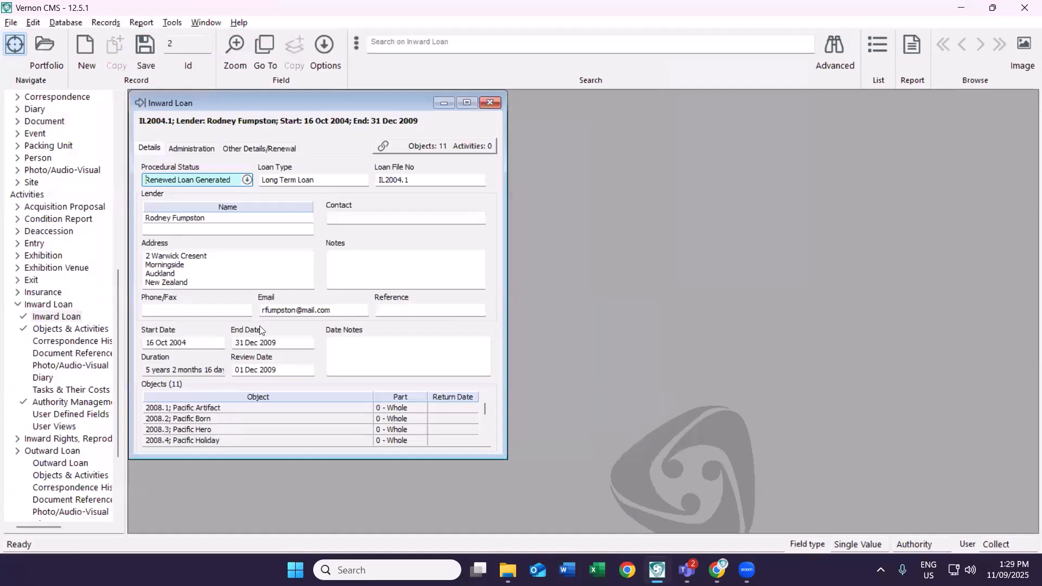
Run the quick report "Word Merge - Loan schedule" for the current inward loan record only, including all of its objects.
{"action": "left_click", "coordinate": [168, 23]}
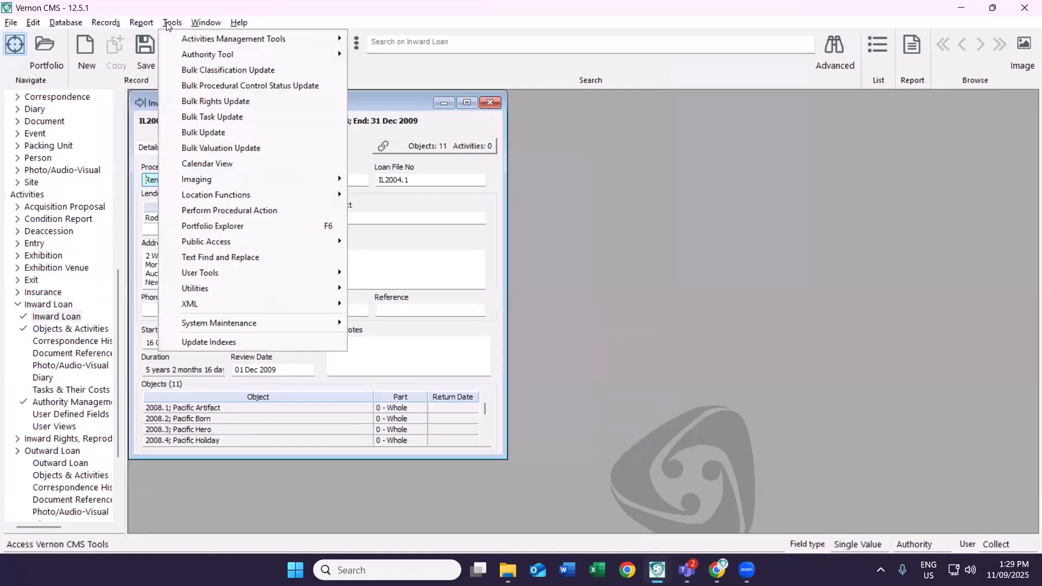
{"action": "mouse_move", "coordinate": [140, 28]}
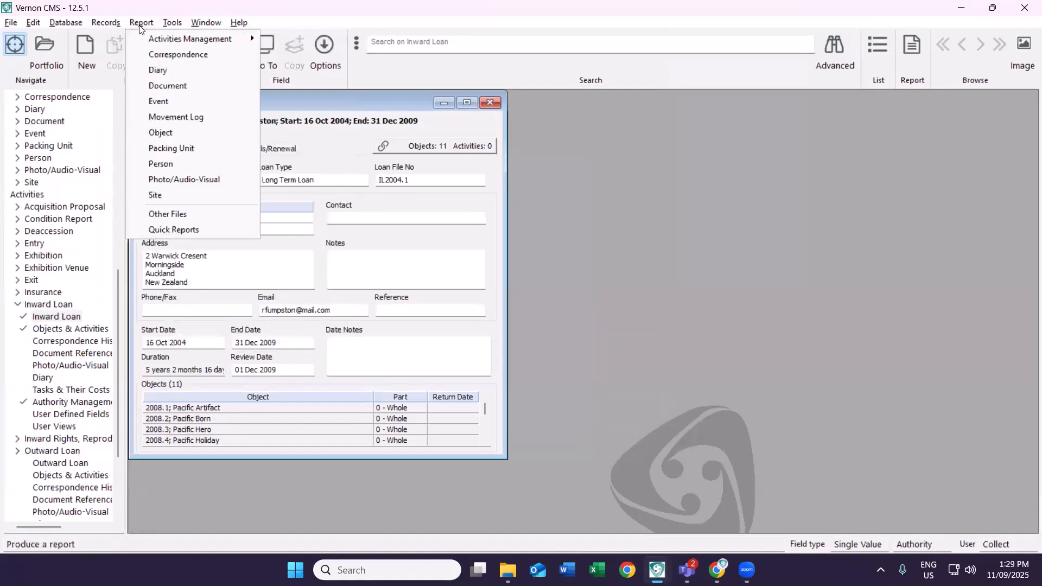
{"action": "left_click", "coordinate": [199, 232]}
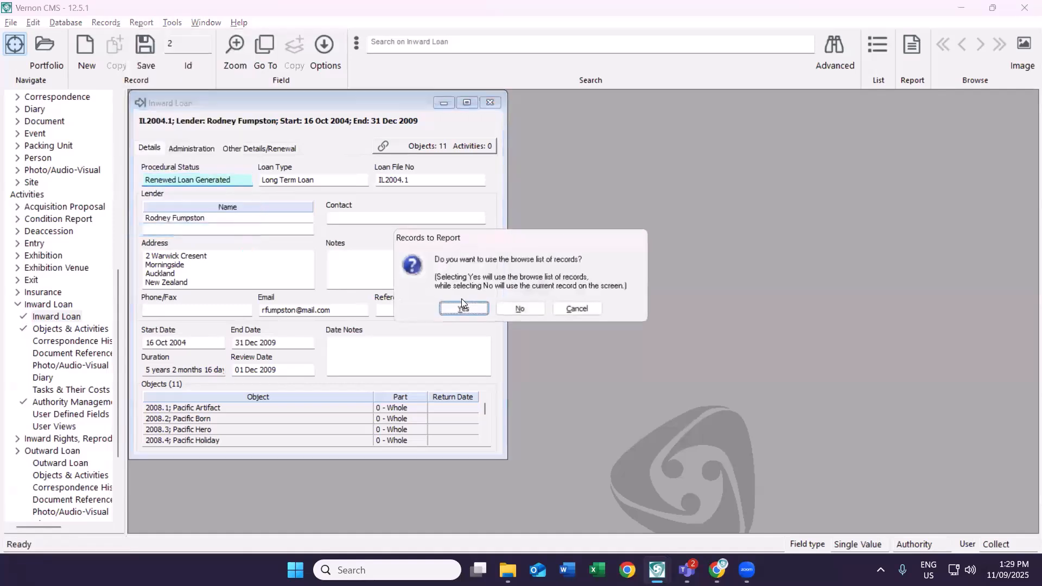
{"action": "left_click", "coordinate": [519, 309]}
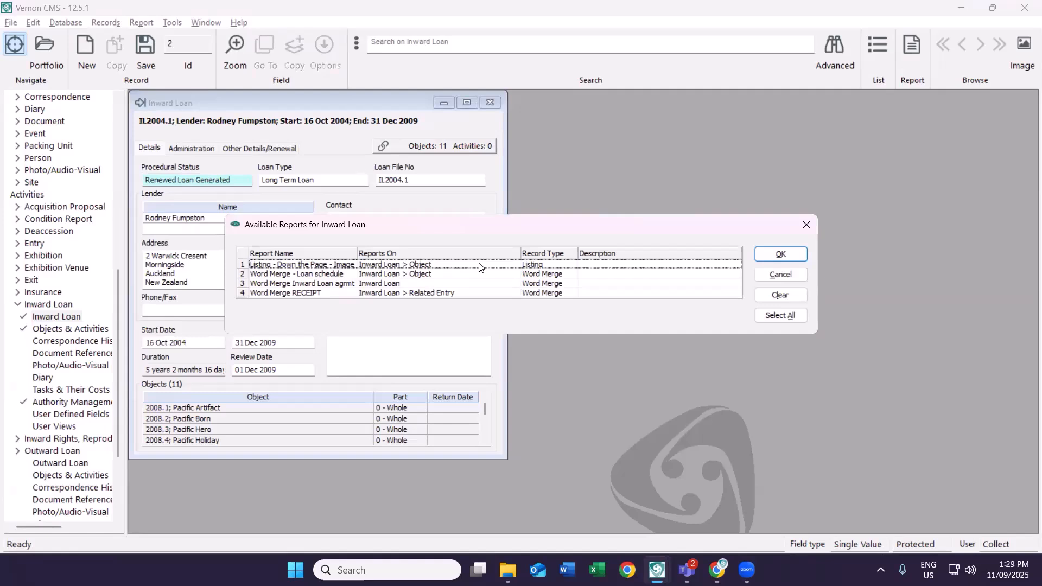
{"action": "left_click", "coordinate": [271, 276]}
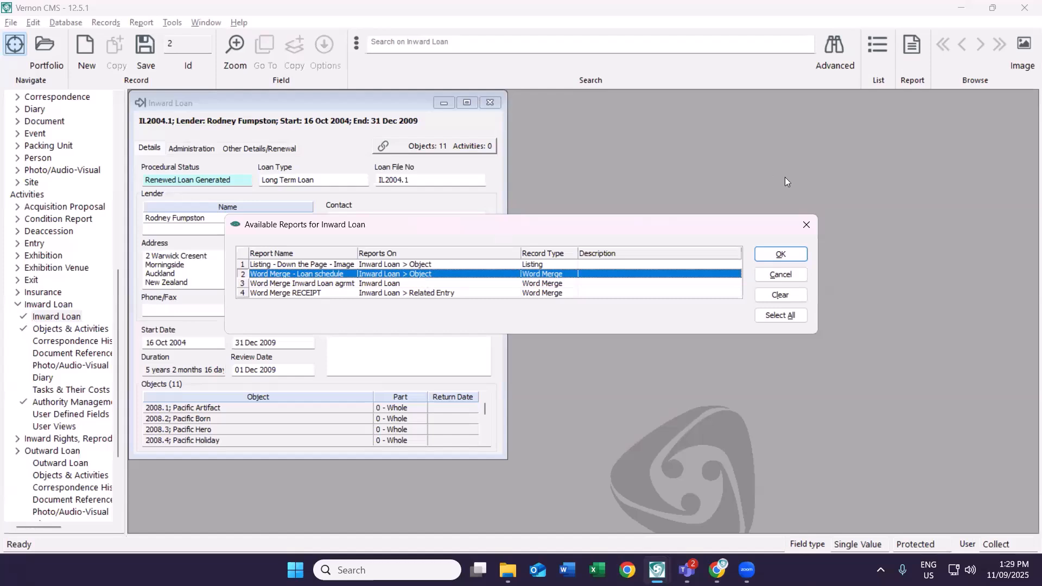
{"action": "left_click", "coordinate": [782, 255]}
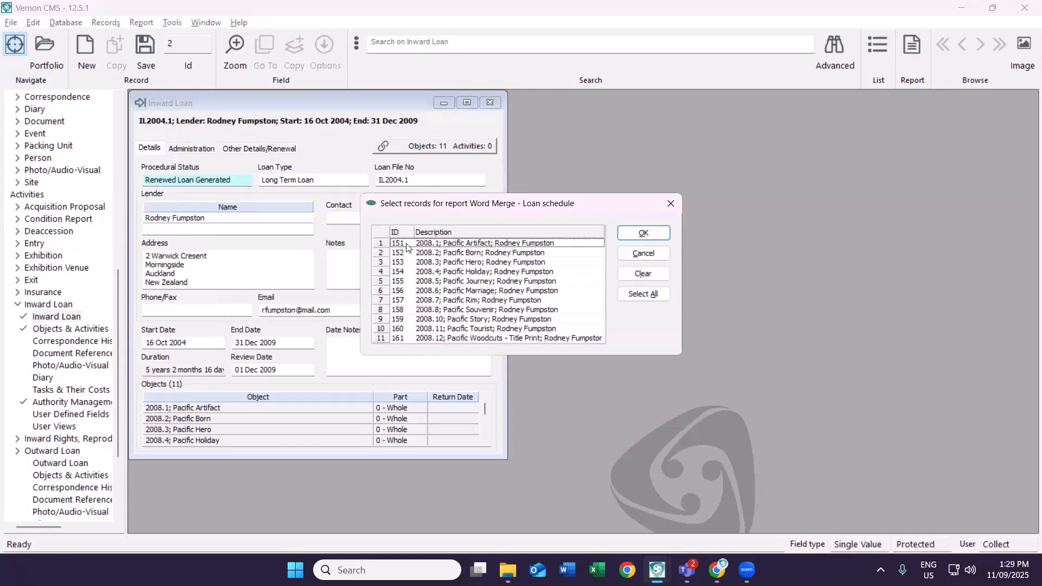
{"action": "left_click_drag", "start_coordinate": [406, 244], "coordinate": [484, 302]}
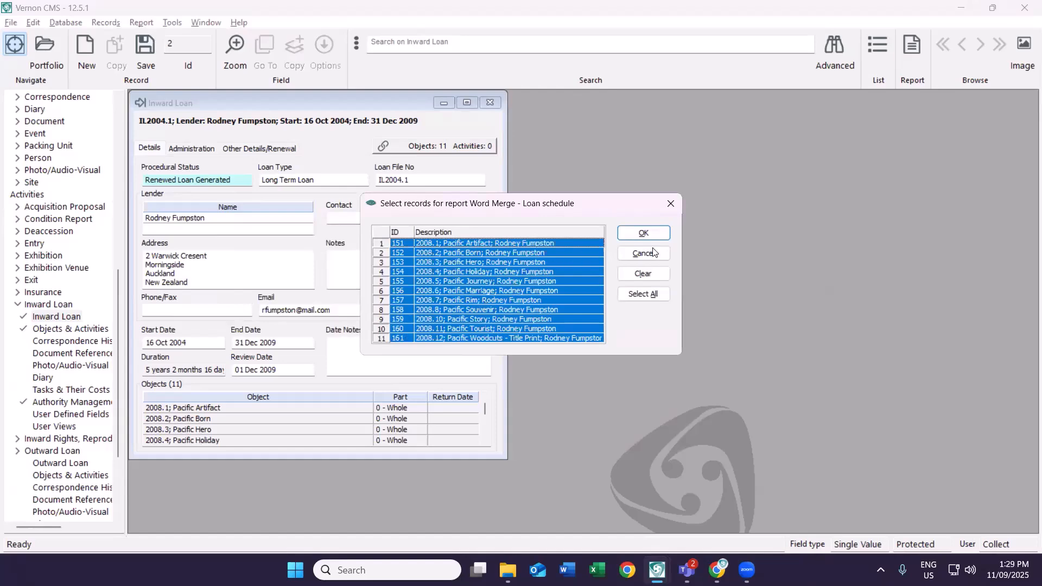
{"action": "left_click", "coordinate": [644, 234]}
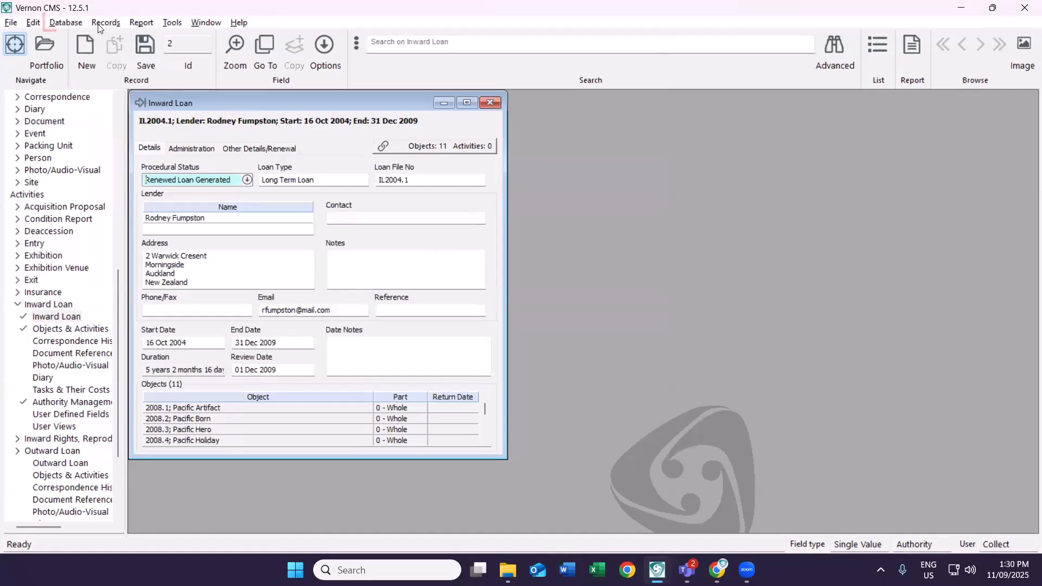
Look up "inward loan status" among the other authority files and open the Inward Loan: Procedural Status file.
{"action": "left_click", "coordinate": [56, 29]}
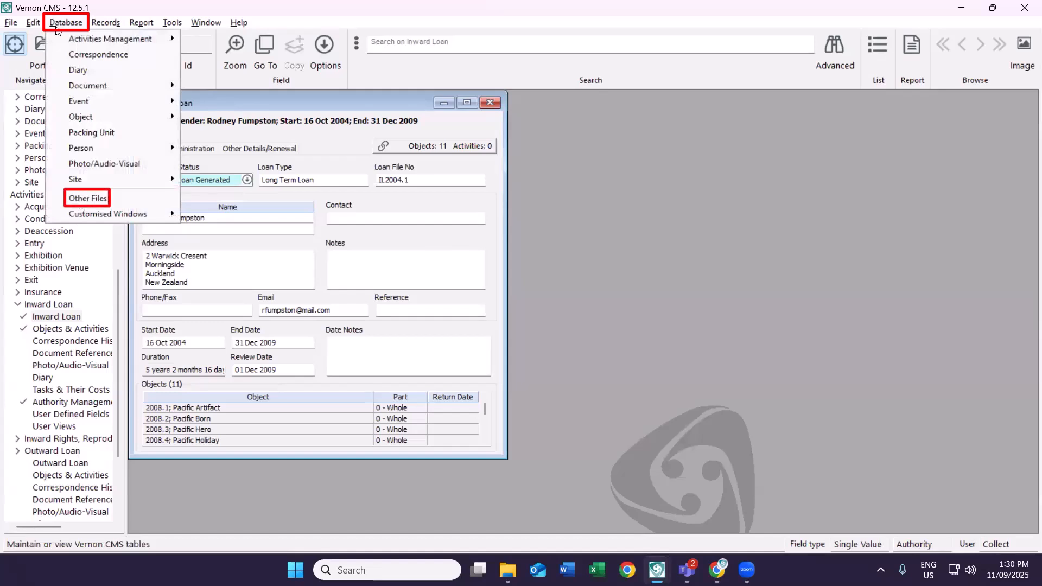
{"action": "left_click", "coordinate": [93, 198]}
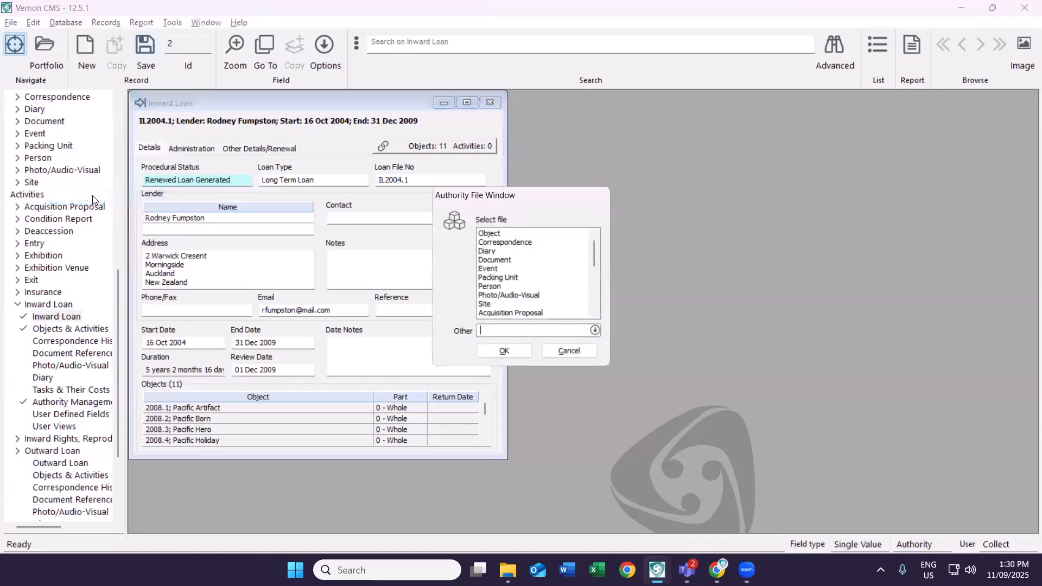
{"action": "type", "text": "inward loan status"}
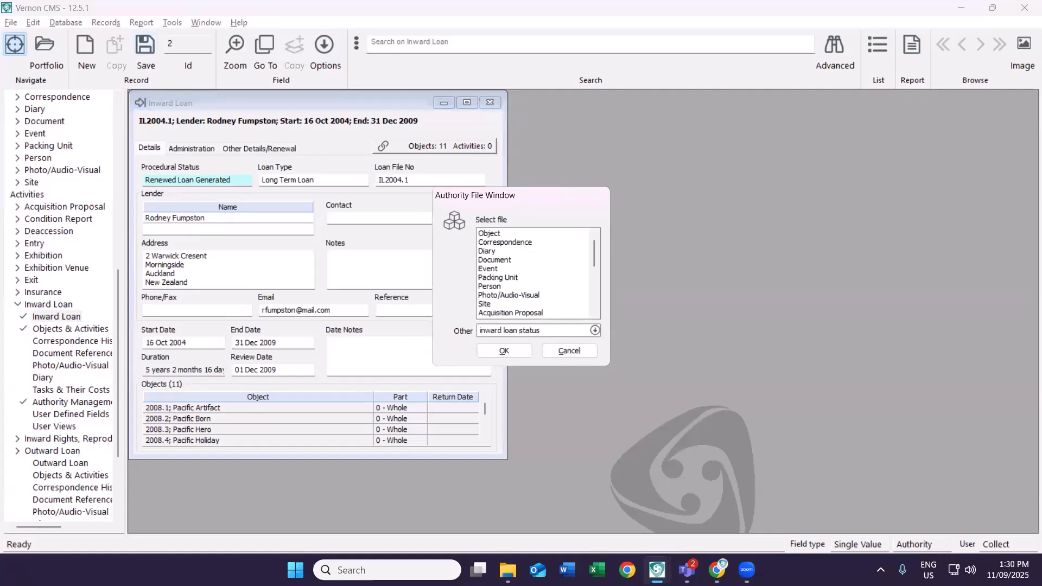
{"action": "key", "text": "Return"}
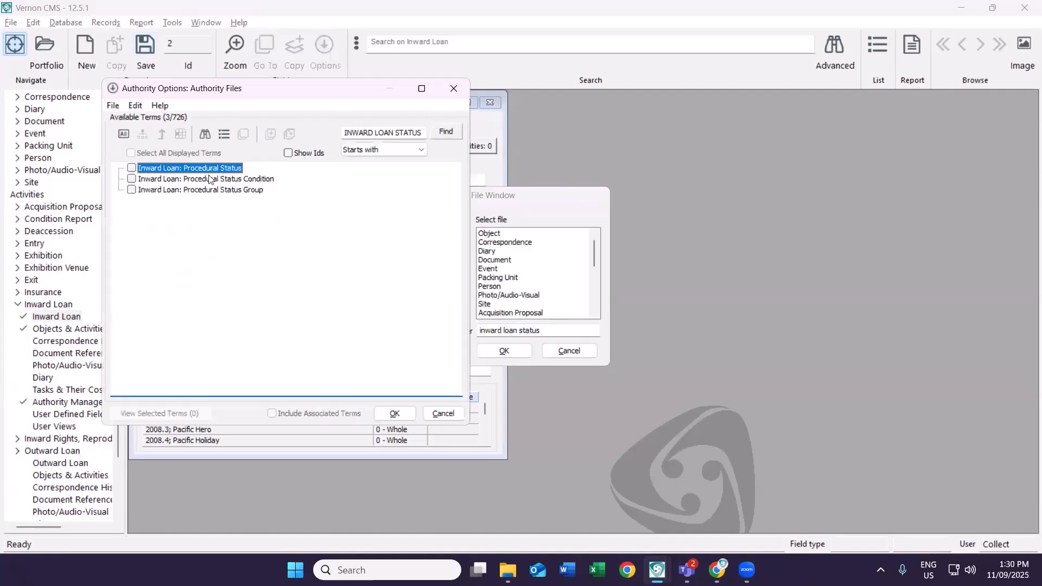
{"action": "left_click", "coordinate": [132, 168]}
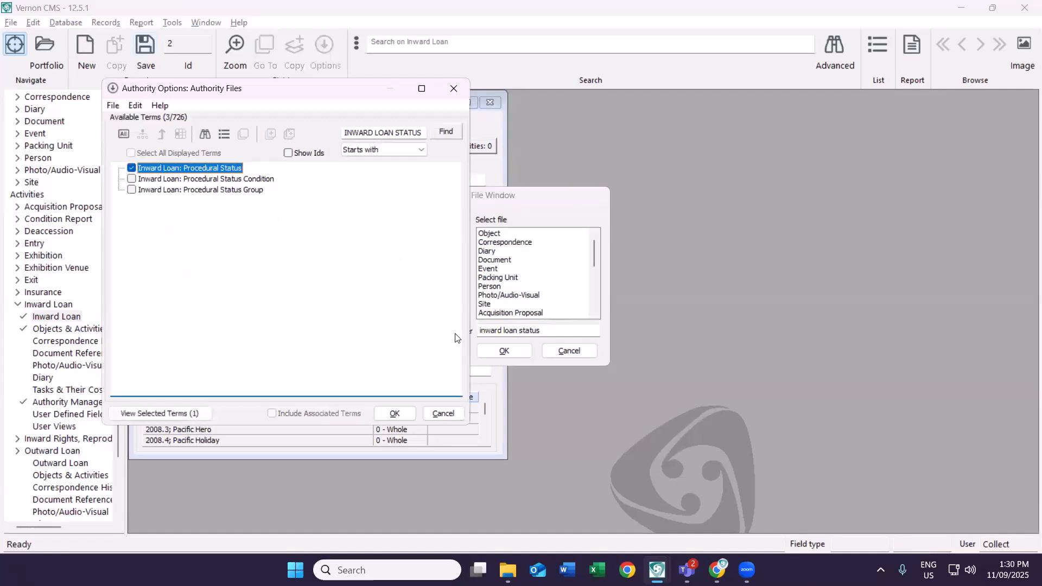
{"action": "left_click", "coordinate": [394, 413]}
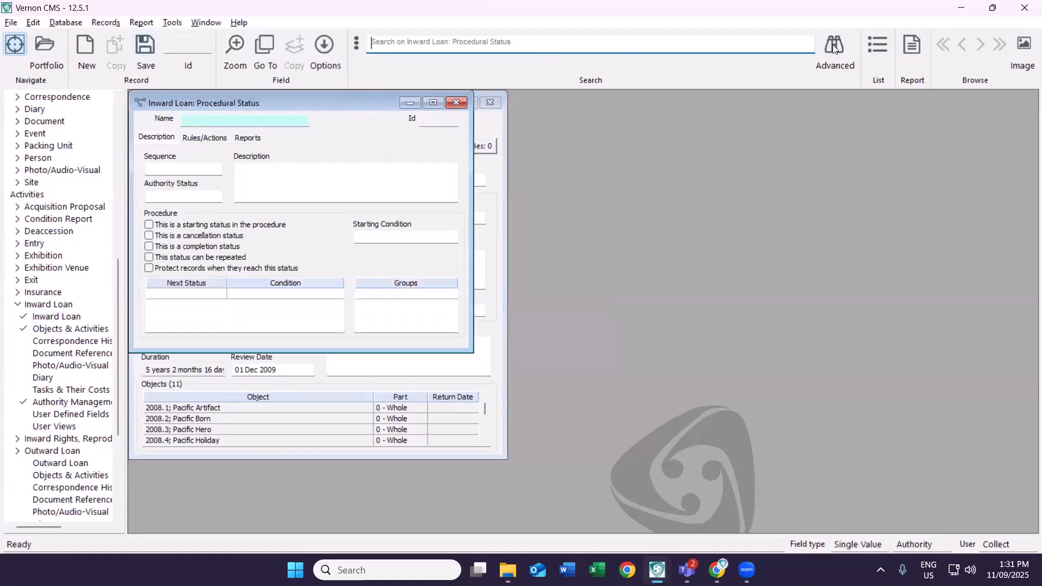
Find the Loan Proposed and Loan Approved procedural statuses with the advanced search and open both for browsing.
{"action": "left_click", "coordinate": [830, 60]}
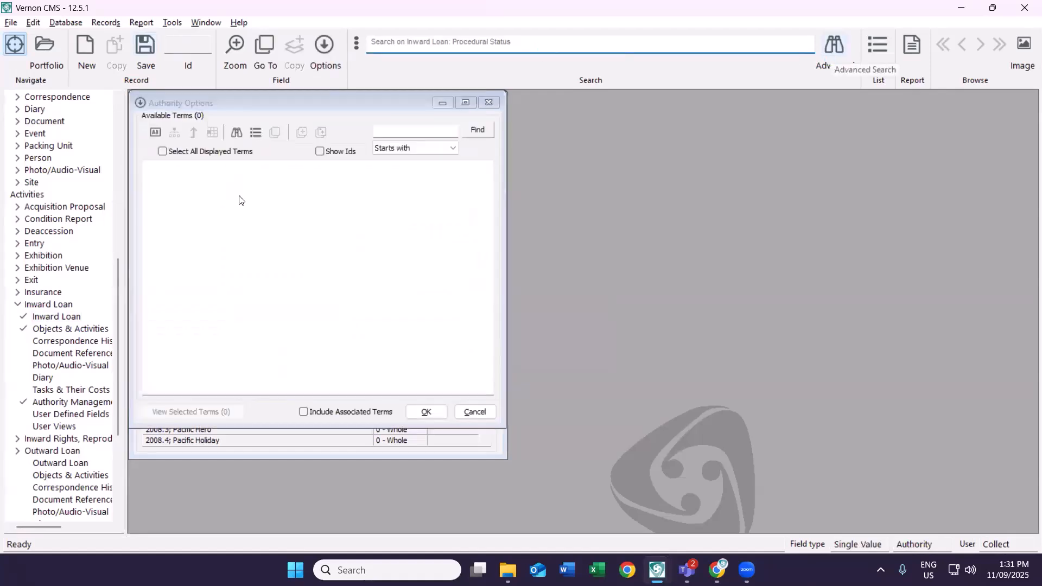
{"action": "left_click", "coordinate": [163, 177]}
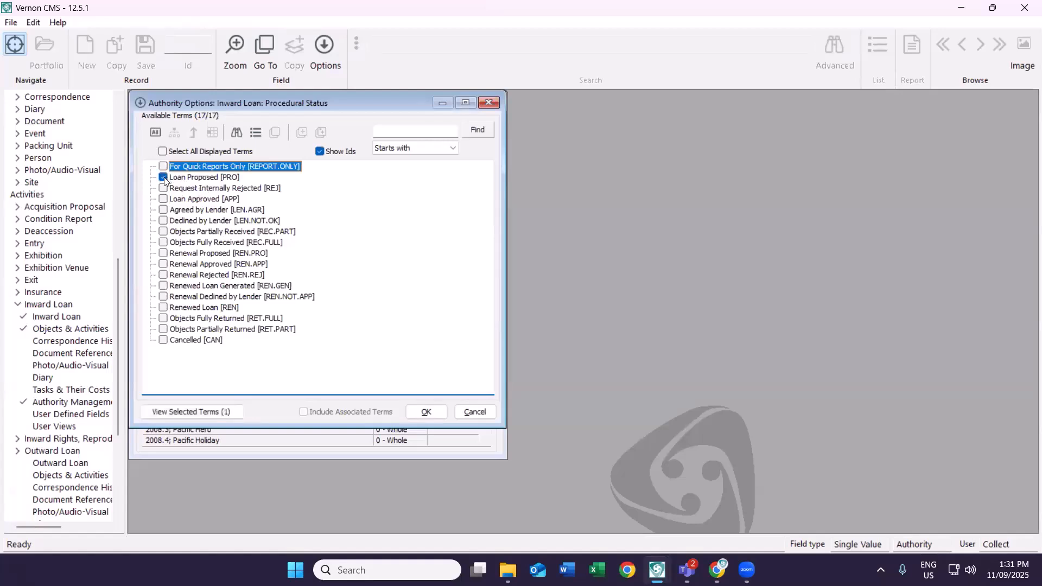
{"action": "left_click", "coordinate": [163, 199]}
{"action": "left_click", "coordinate": [426, 412]}
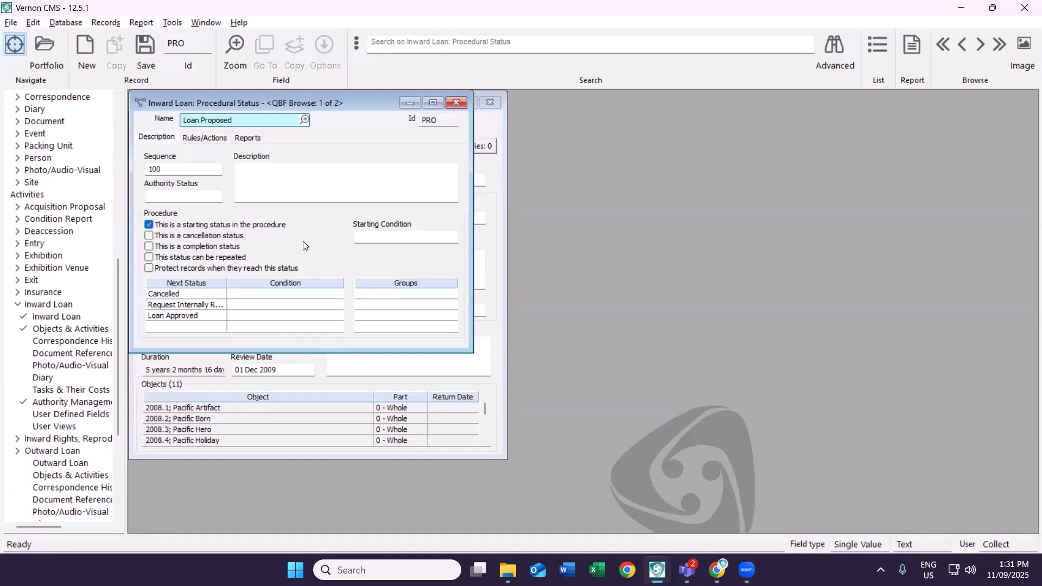
Examine the Loan Proposed status's next statuses and prerequisite conditions, widening the Effect column and viewing the effect choices.
{"action": "left_click", "coordinate": [197, 295]}
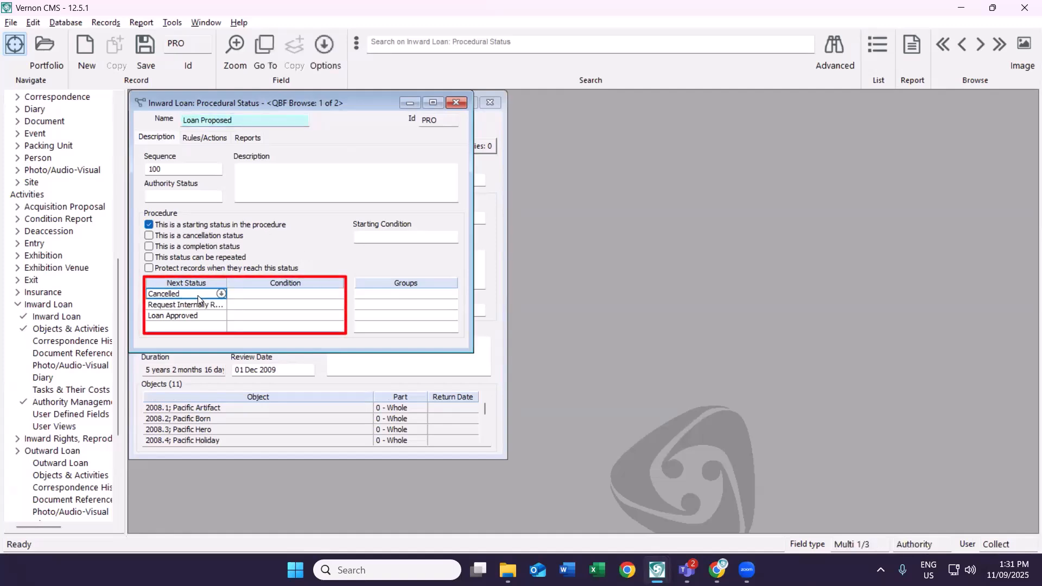
{"action": "left_click", "coordinate": [205, 139]}
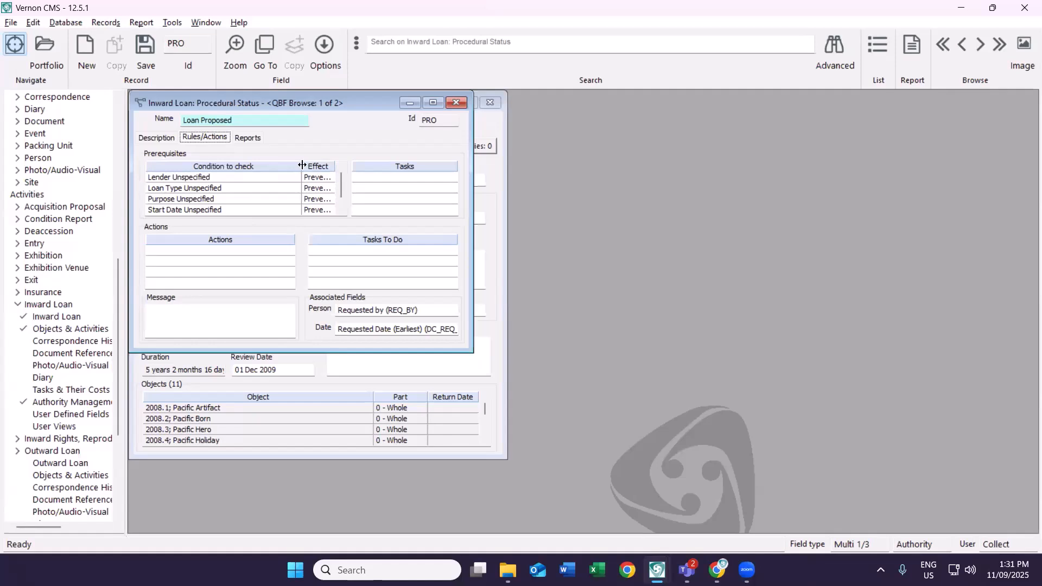
{"action": "left_click_drag", "start_coordinate": [301, 165], "coordinate": [281, 185]}
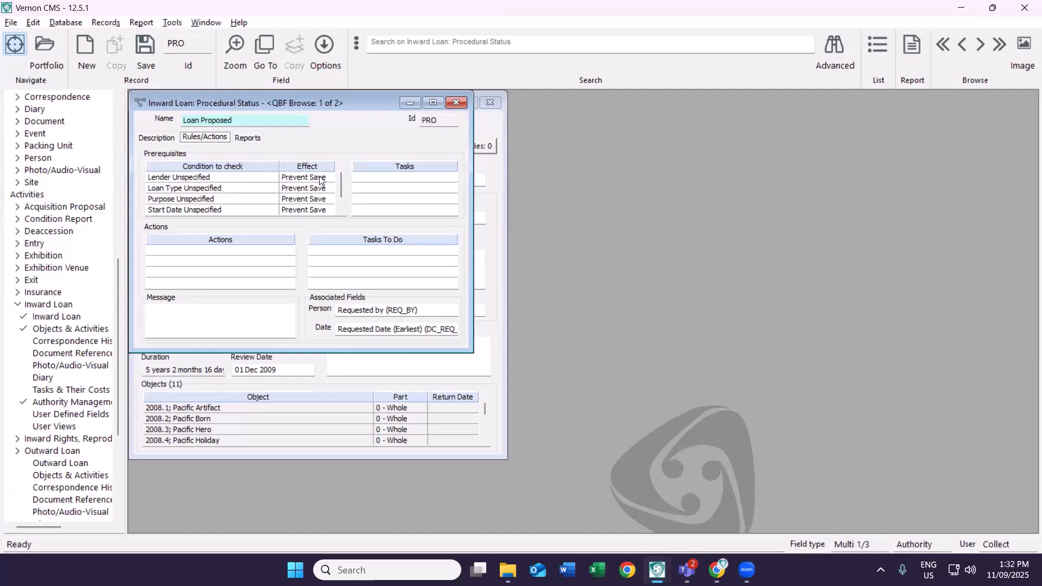
{"action": "left_click", "coordinate": [321, 177]}
{"action": "left_click", "coordinate": [329, 178]}
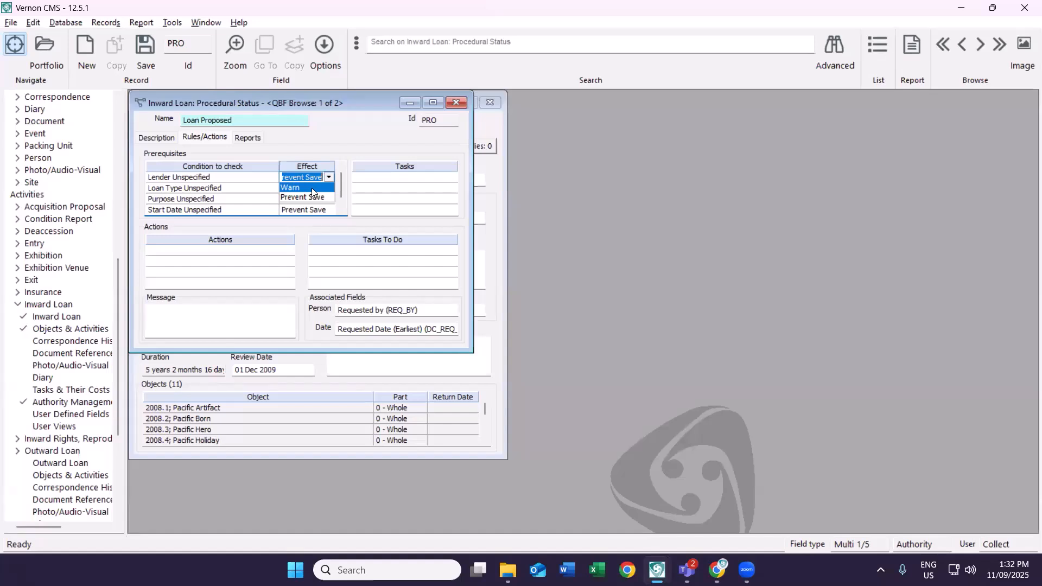
{"action": "left_click", "coordinate": [240, 179]}
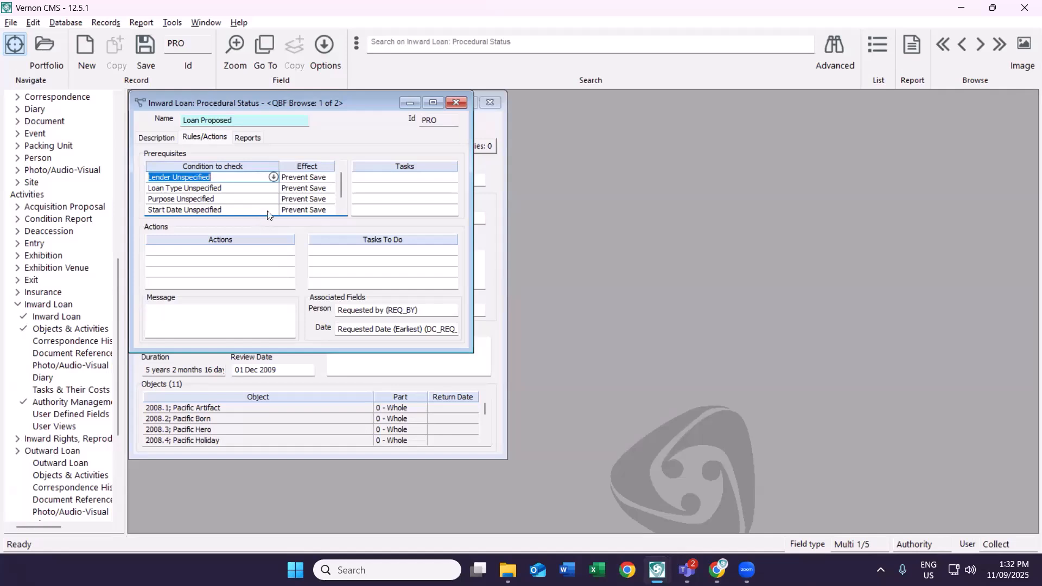
Check the rules and quick reports assigned to the Loan Approved status, and close the procedural status window.
{"action": "left_click", "coordinate": [983, 44]}
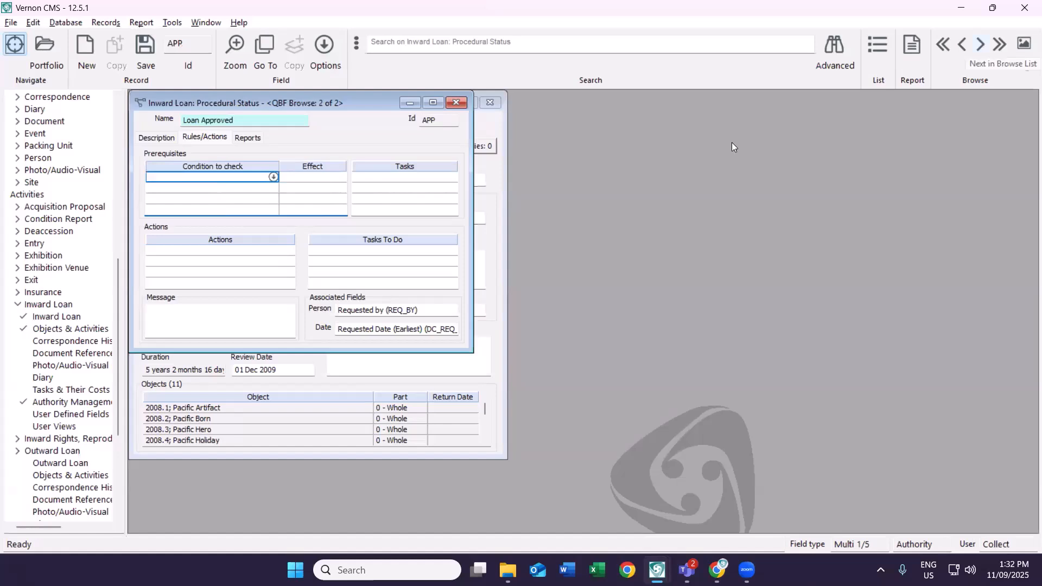
{"action": "left_click", "coordinate": [256, 139]}
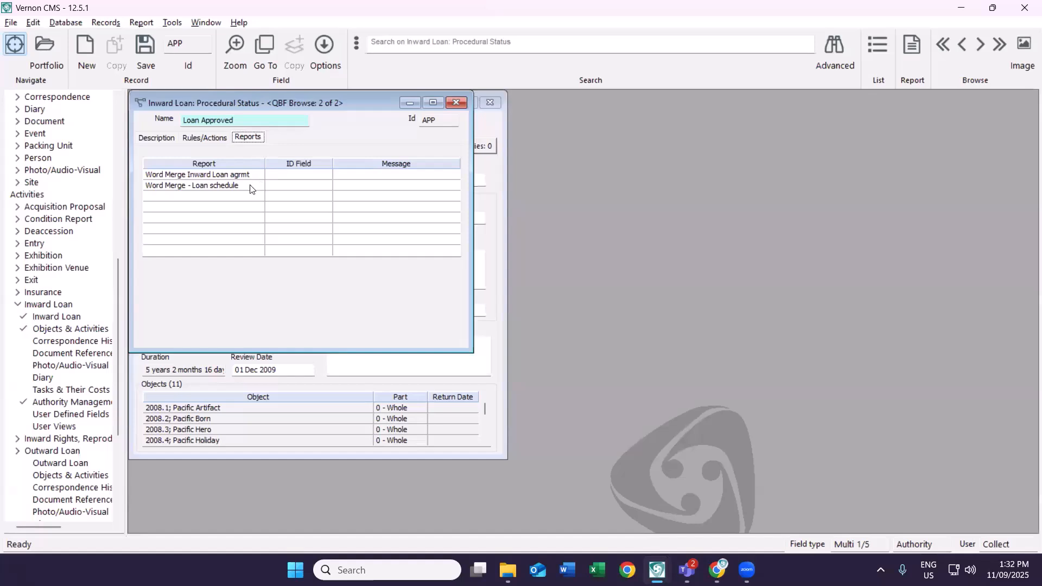
{"action": "left_click", "coordinate": [237, 172]}
{"action": "left_click", "coordinate": [140, 21]}
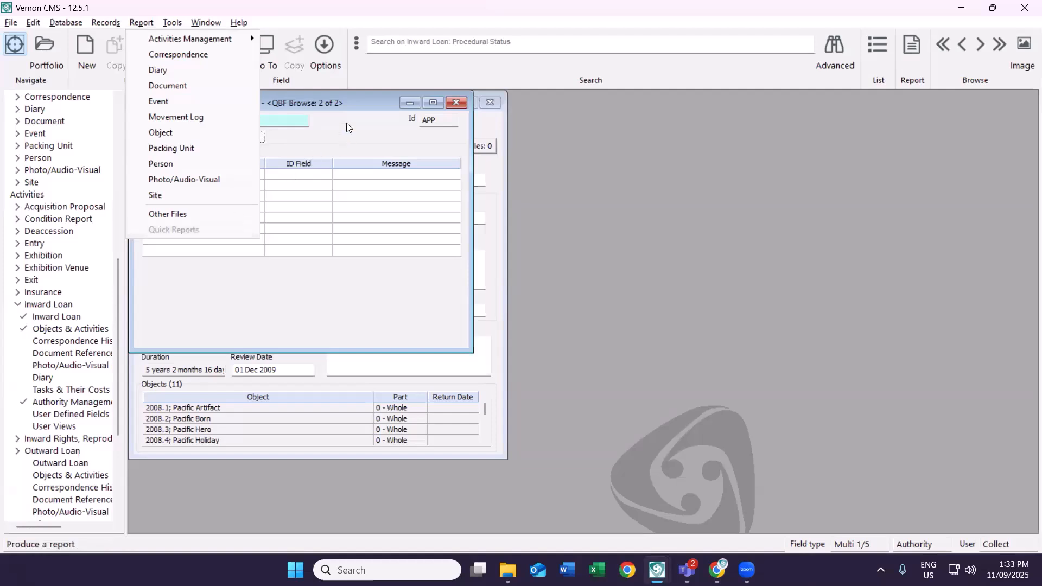
{"action": "left_click", "coordinate": [347, 123]}
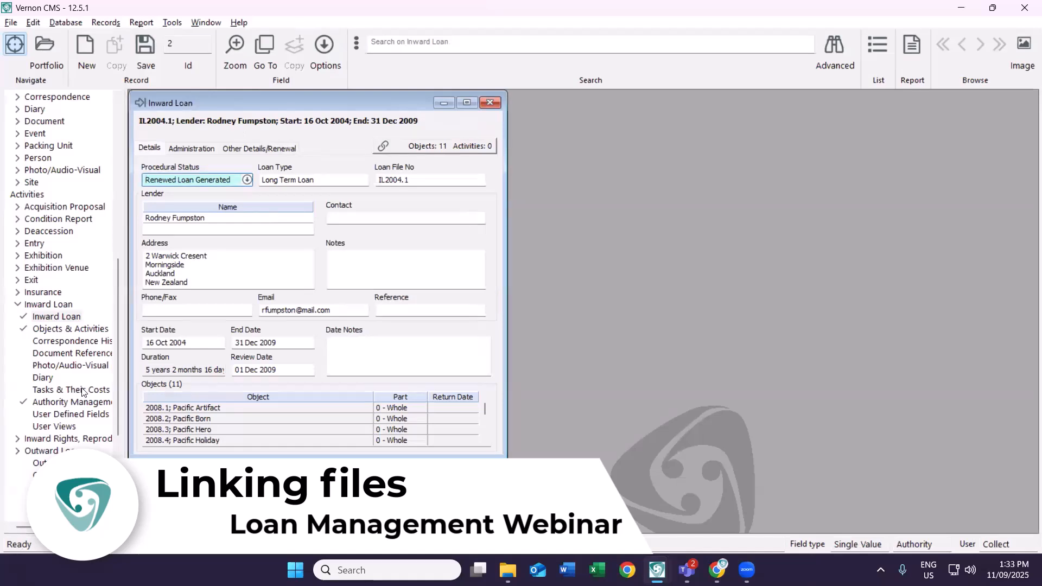
View the documentation and external file fields in the inward loan's document references, and close that window.
{"action": "left_click", "coordinate": [50, 353]}
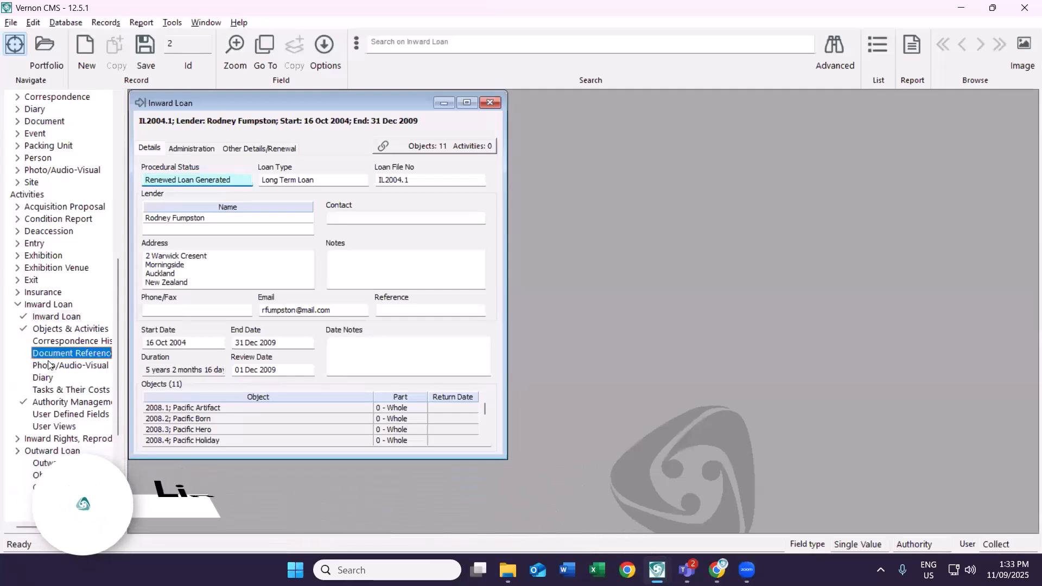
{"action": "left_click", "coordinate": [308, 157]}
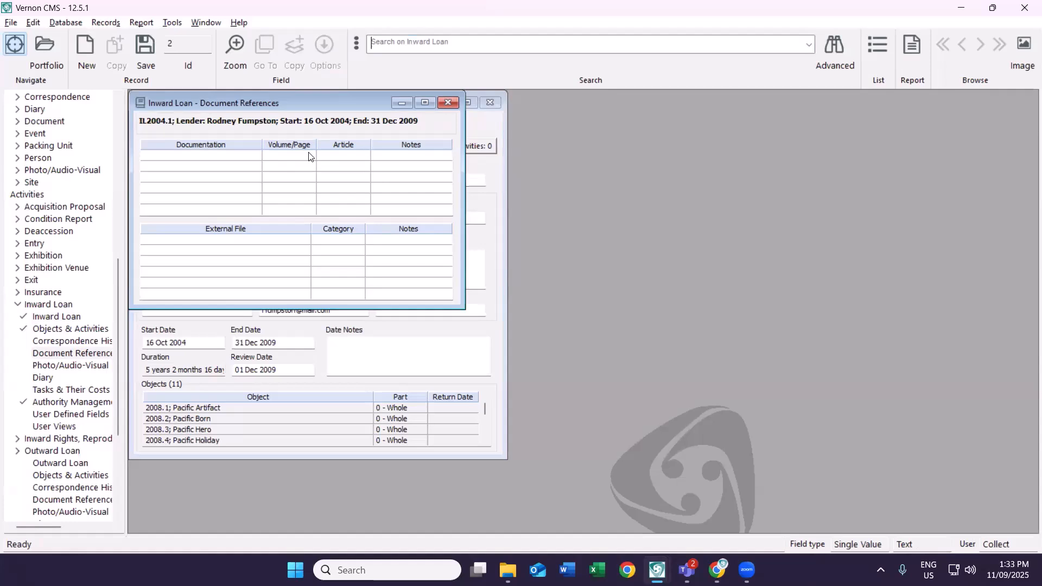
{"action": "left_click", "coordinate": [255, 242]}
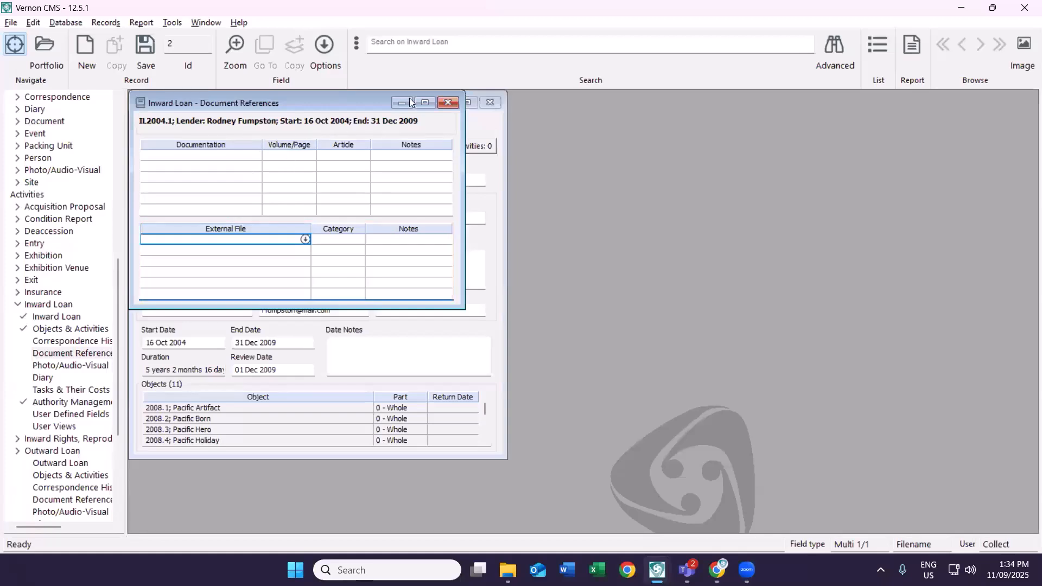
{"action": "left_click", "coordinate": [448, 102]}
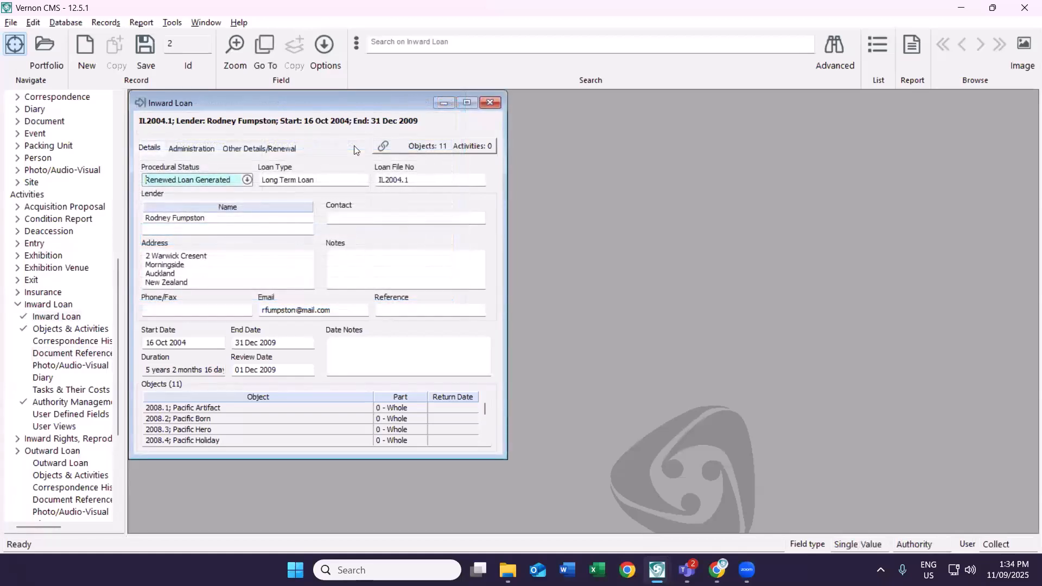